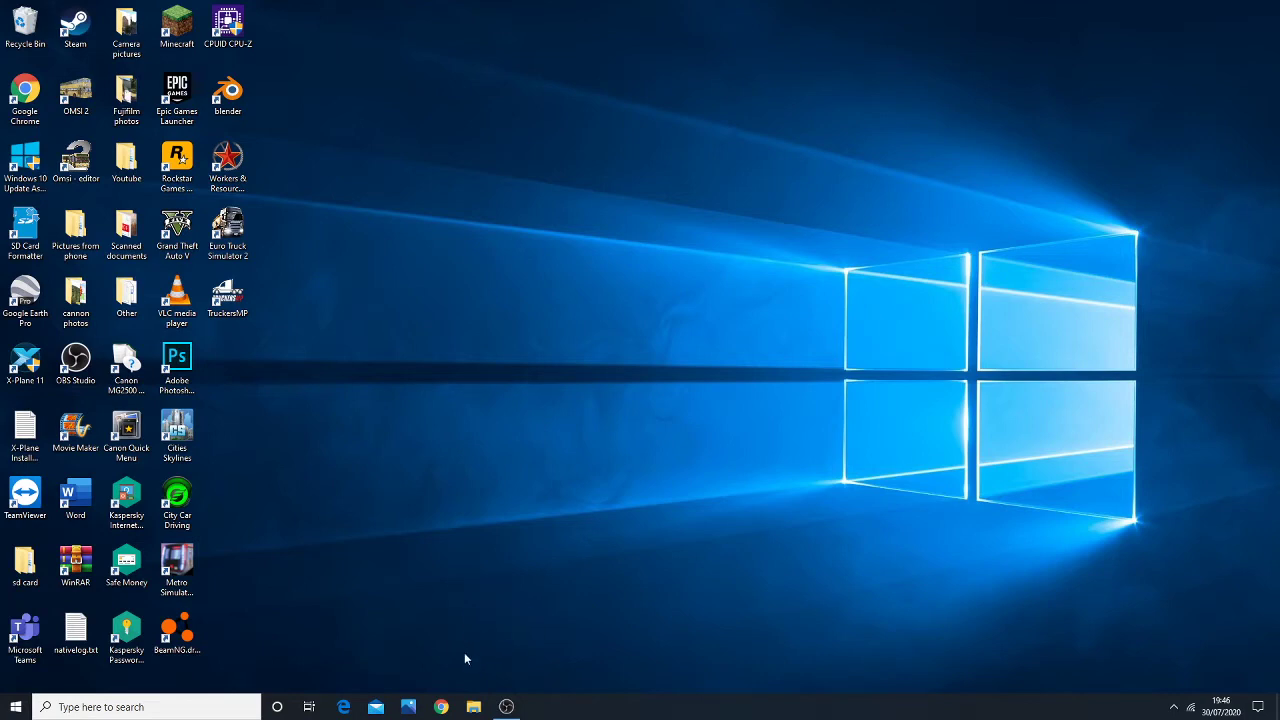
- Open the Program Files (x86) folder on Local Disk (C:) in File Explorer
{"action": "left_click", "coordinate": [472, 716]}
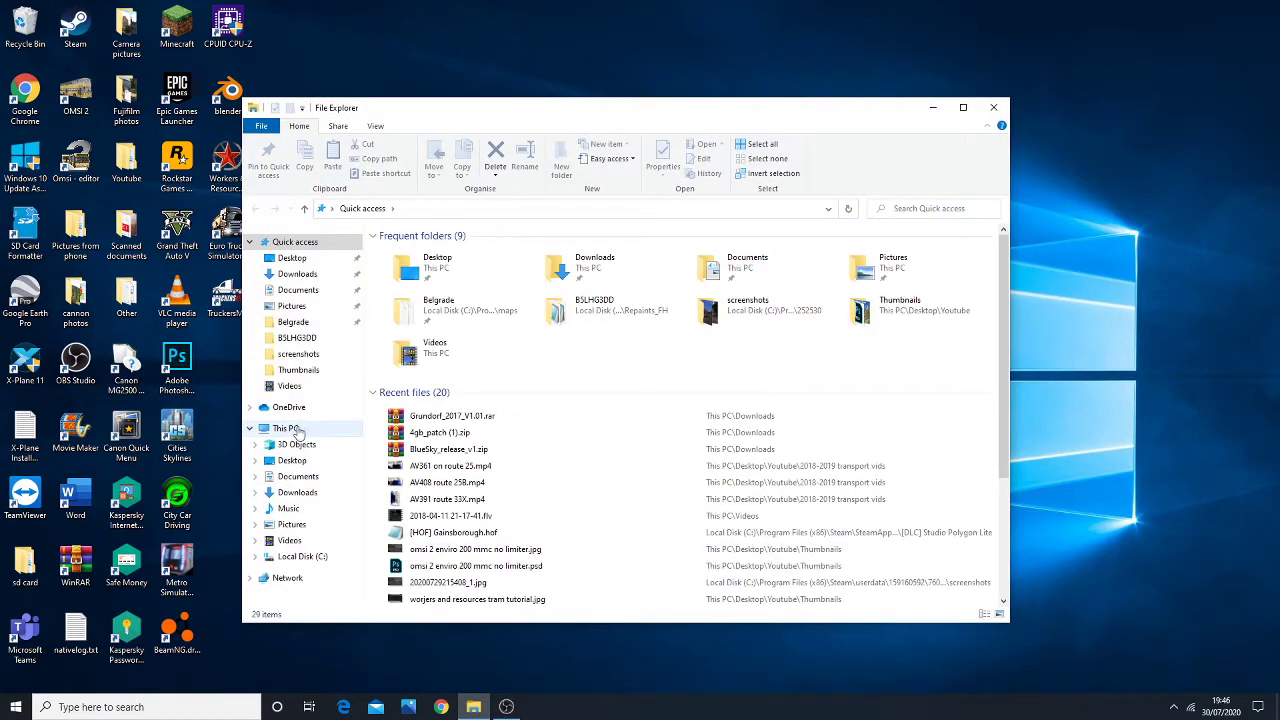
{"action": "left_click", "coordinate": [296, 430]}
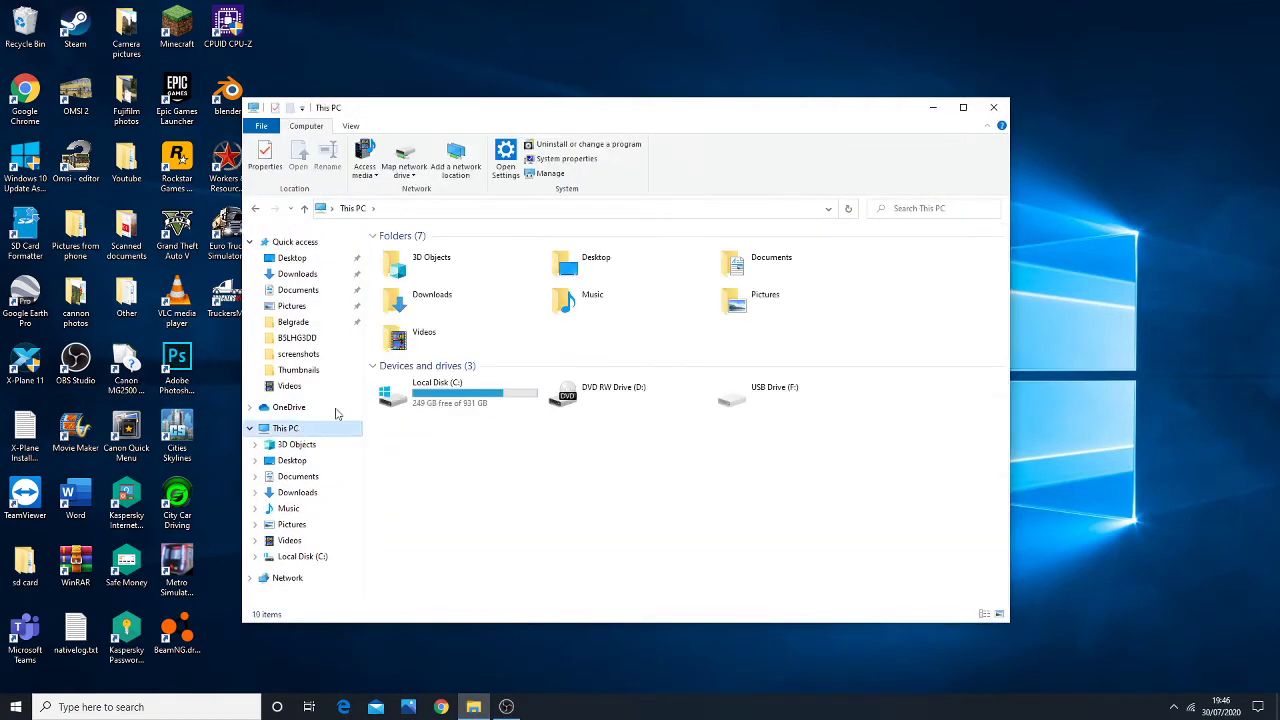
{"action": "left_click", "coordinate": [418, 392]}
{"action": "double_click", "coordinate": [418, 392]}
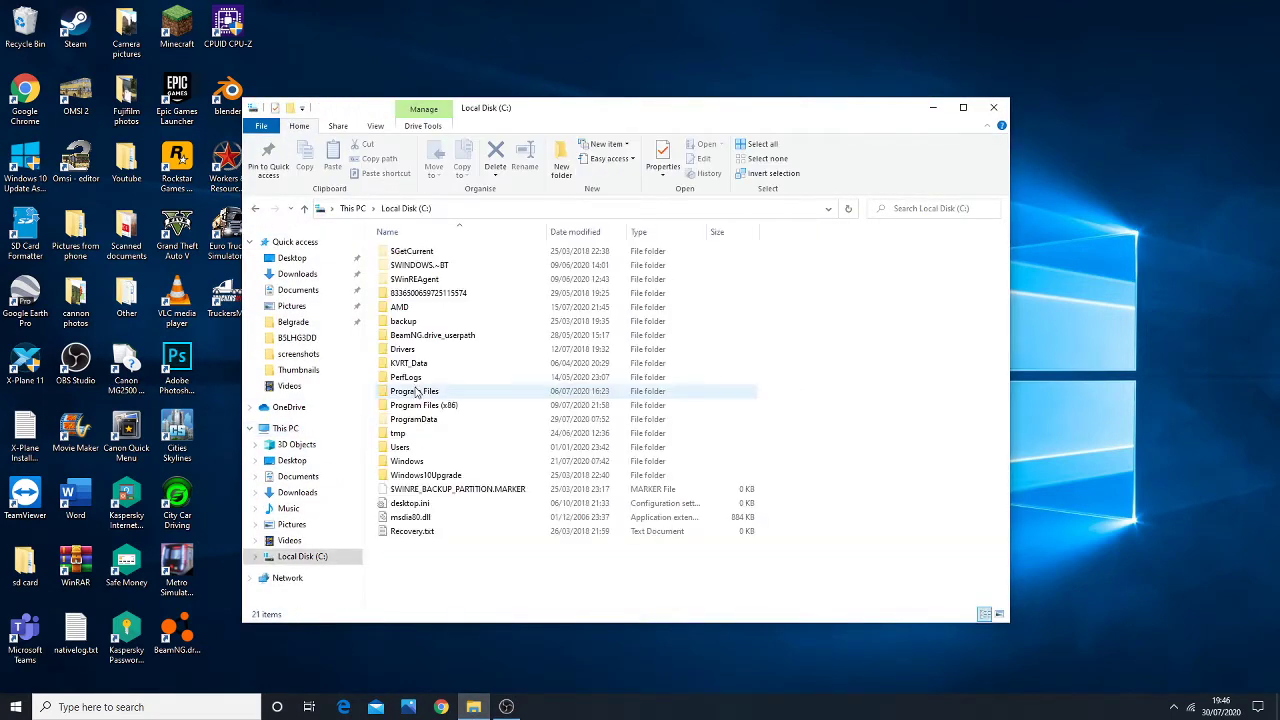
{"action": "double_click", "coordinate": [450, 406]}
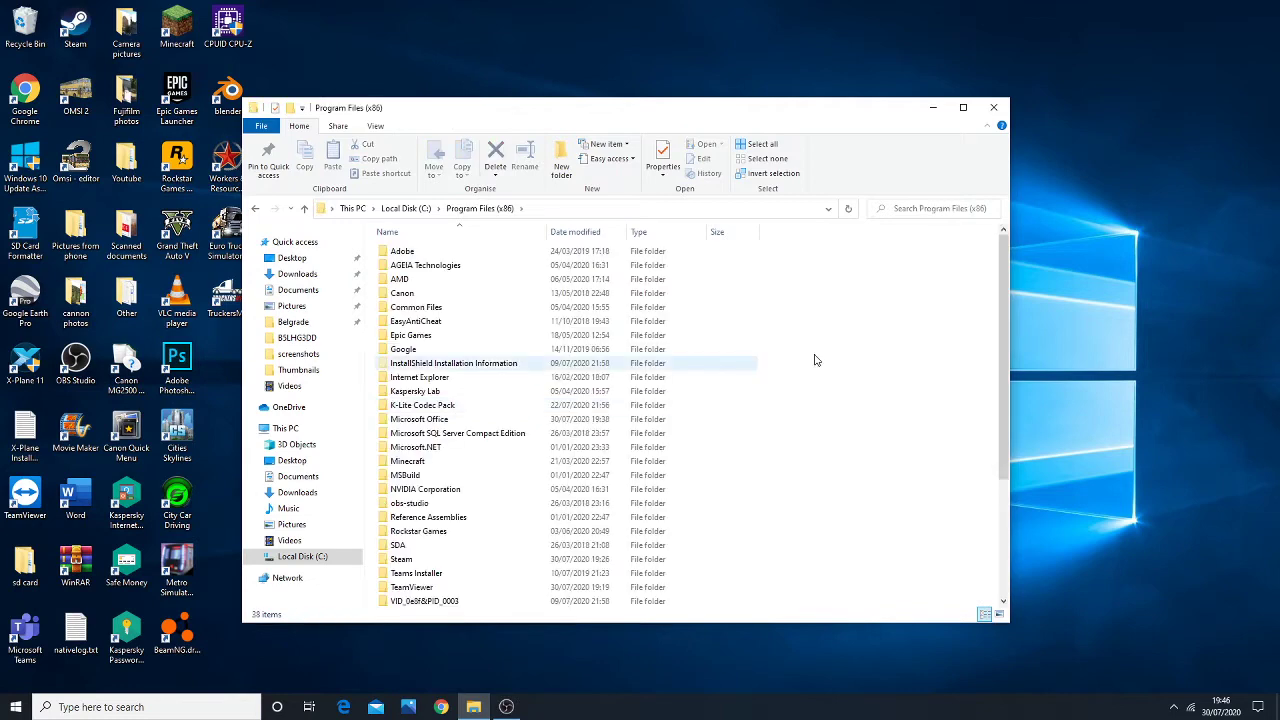
- Open the OMSI 2 game folder inside Steam, SteamApps, common
{"action": "left_click_drag", "start_coordinate": [1008, 320], "coordinate": [995, 515]}
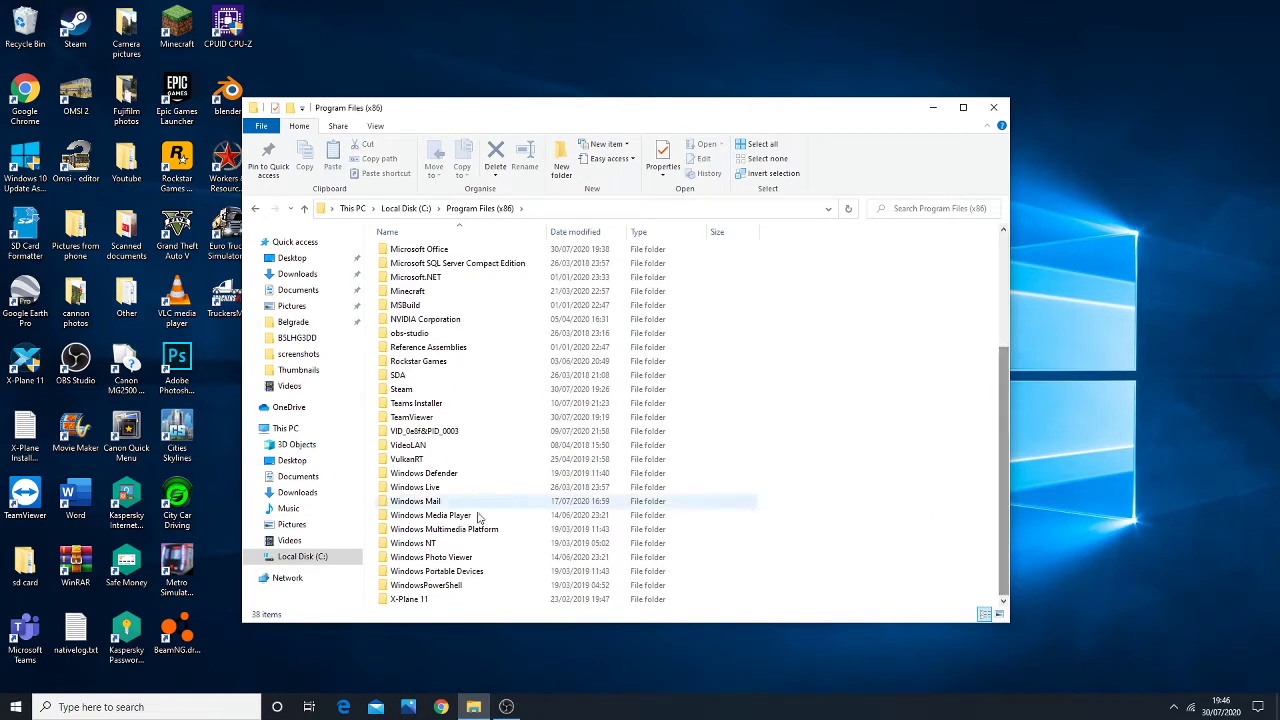
{"action": "double_click", "coordinate": [401, 389]}
{"action": "left_click_drag", "start_coordinate": [1000, 267], "coordinate": [1006, 325]}
{"action": "double_click", "coordinate": [430, 356]}
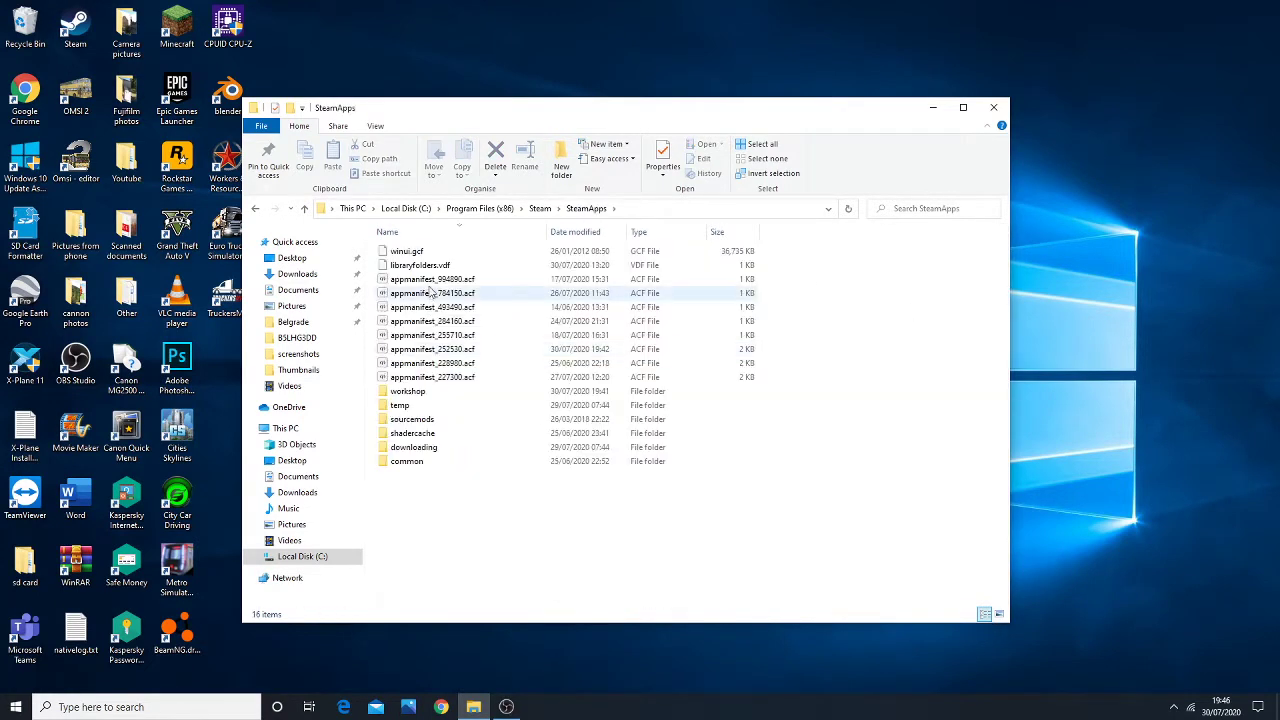
{"action": "double_click", "coordinate": [405, 462]}
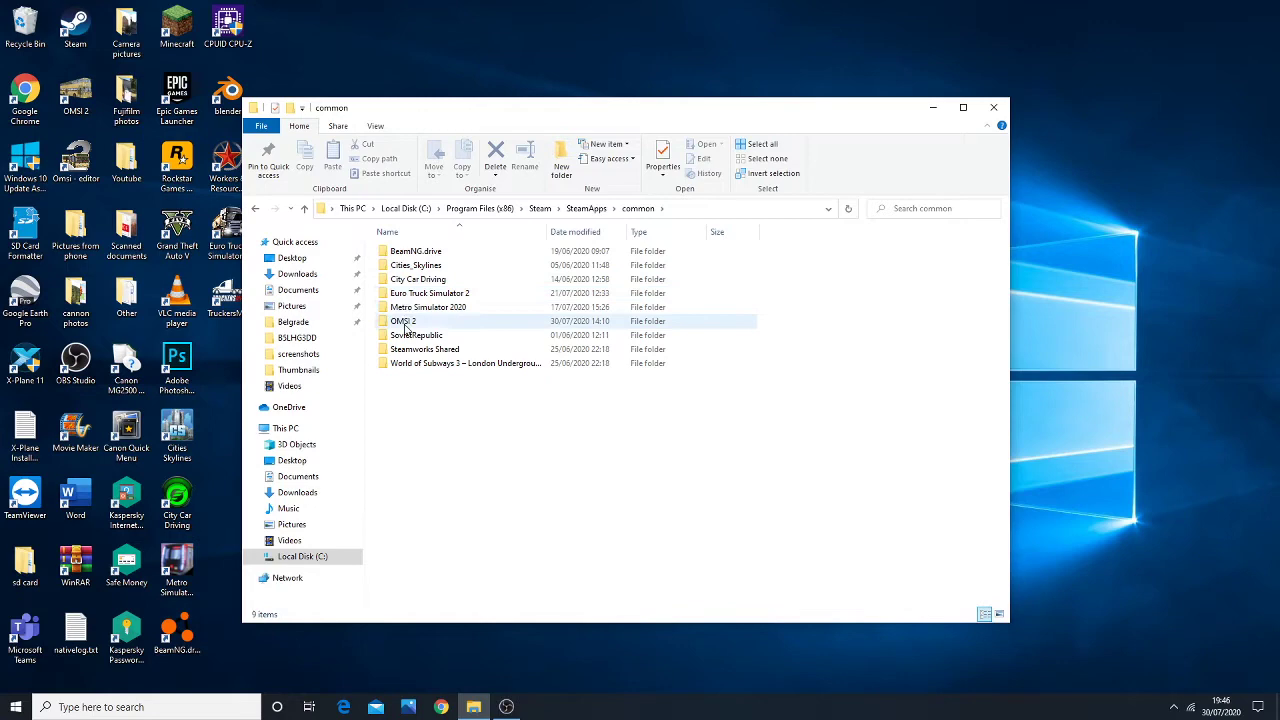
{"action": "double_click", "coordinate": [405, 321]}
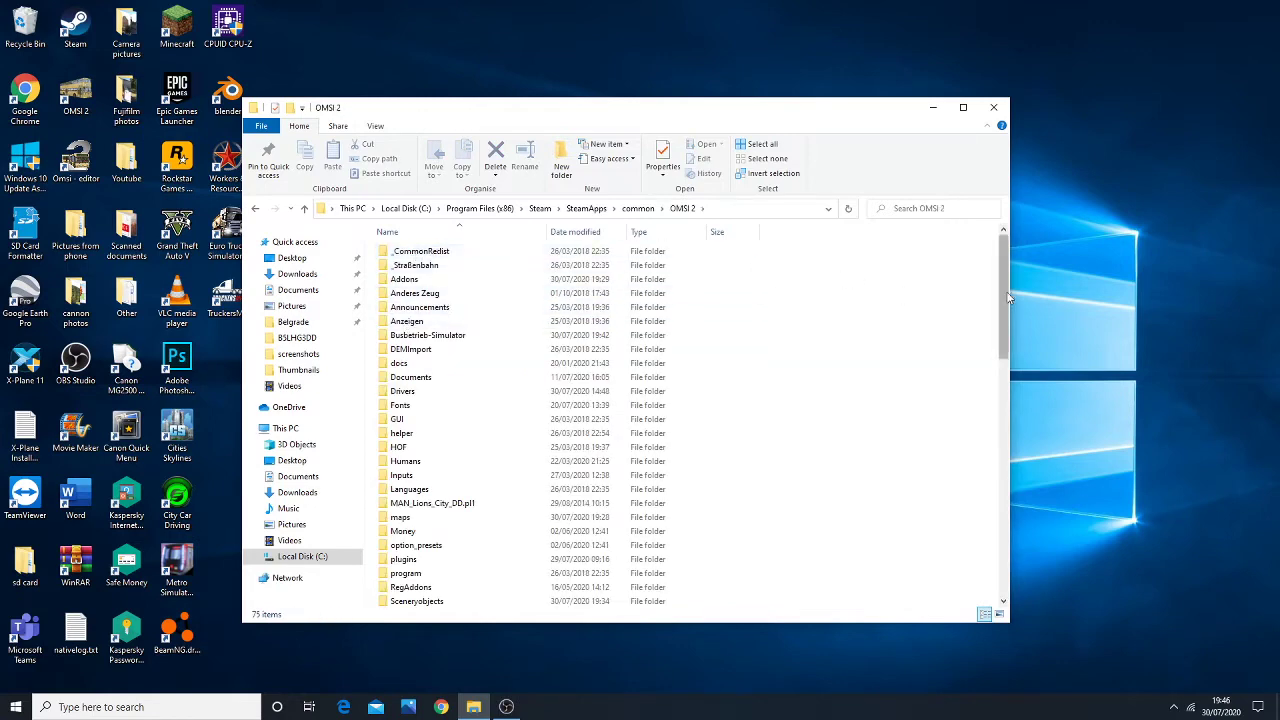
- Open the Yorkshire 2.0 map folder inside the OMSI 2 maps folder
{"action": "left_click_drag", "start_coordinate": [1005, 293], "coordinate": [1004, 416]}
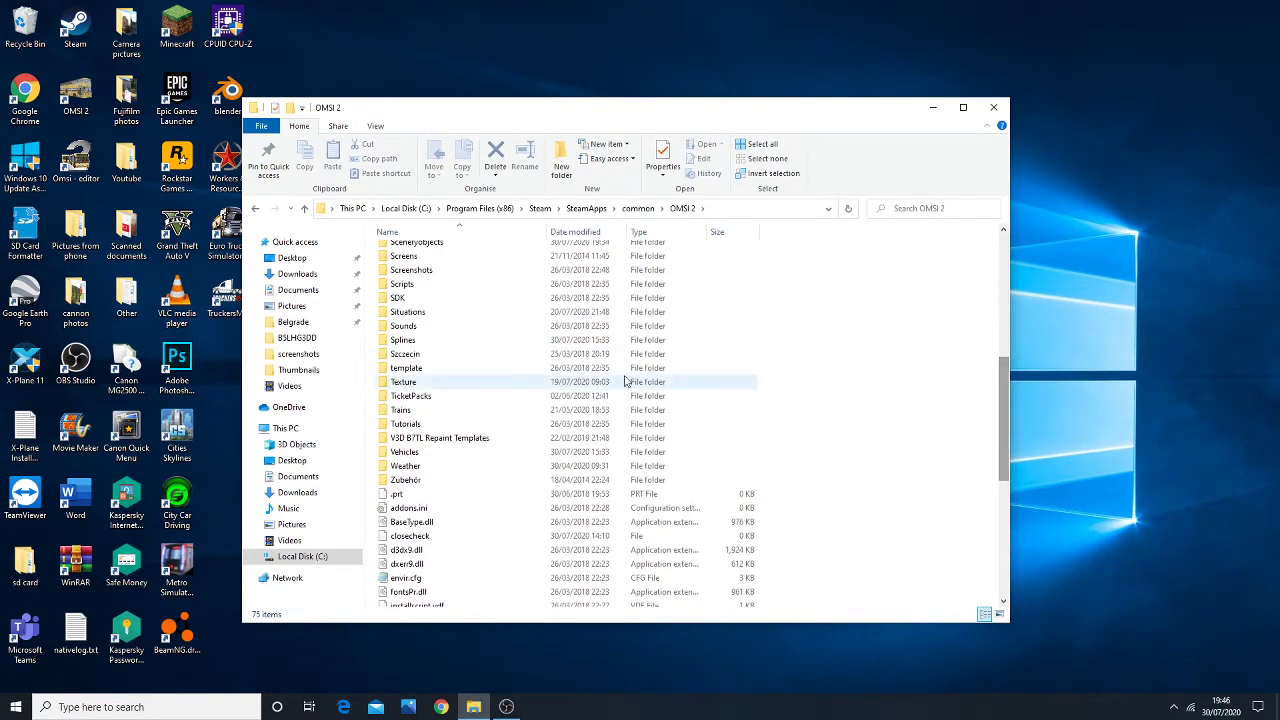
{"action": "scroll", "coordinate": [565, 333], "scroll_direction": "up", "scroll_amount": 5}
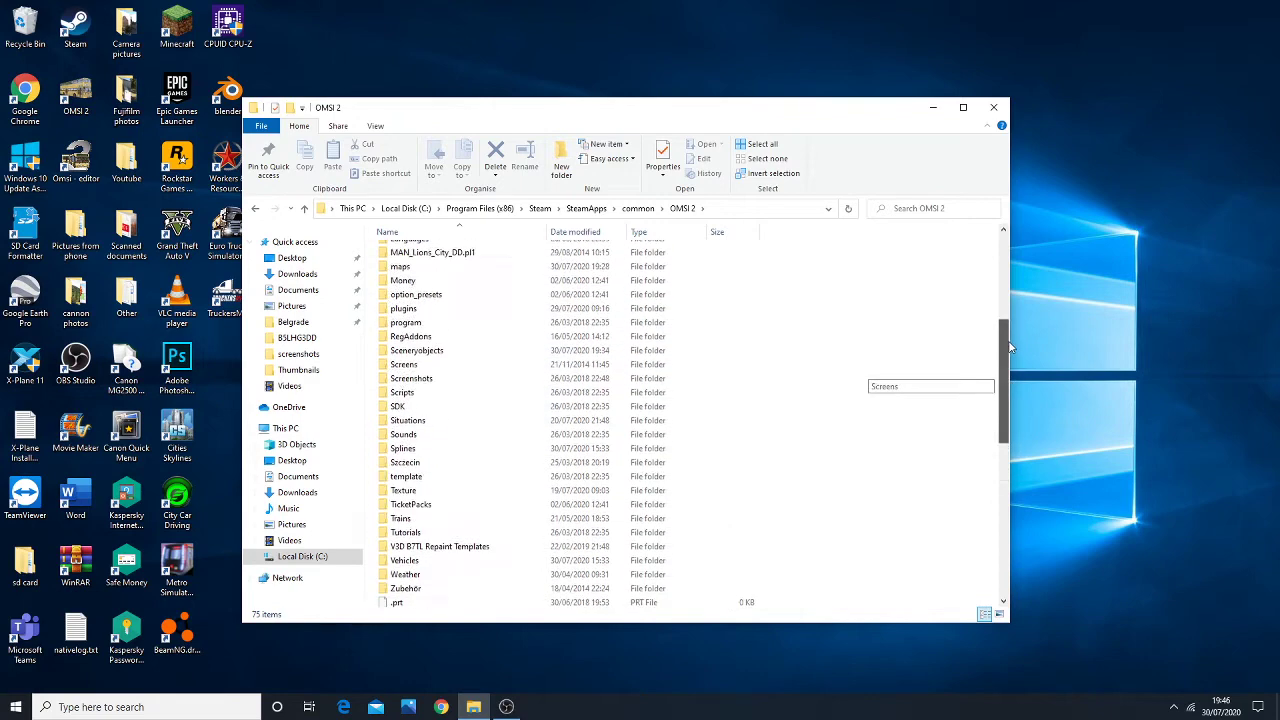
{"action": "double_click", "coordinate": [470, 352]}
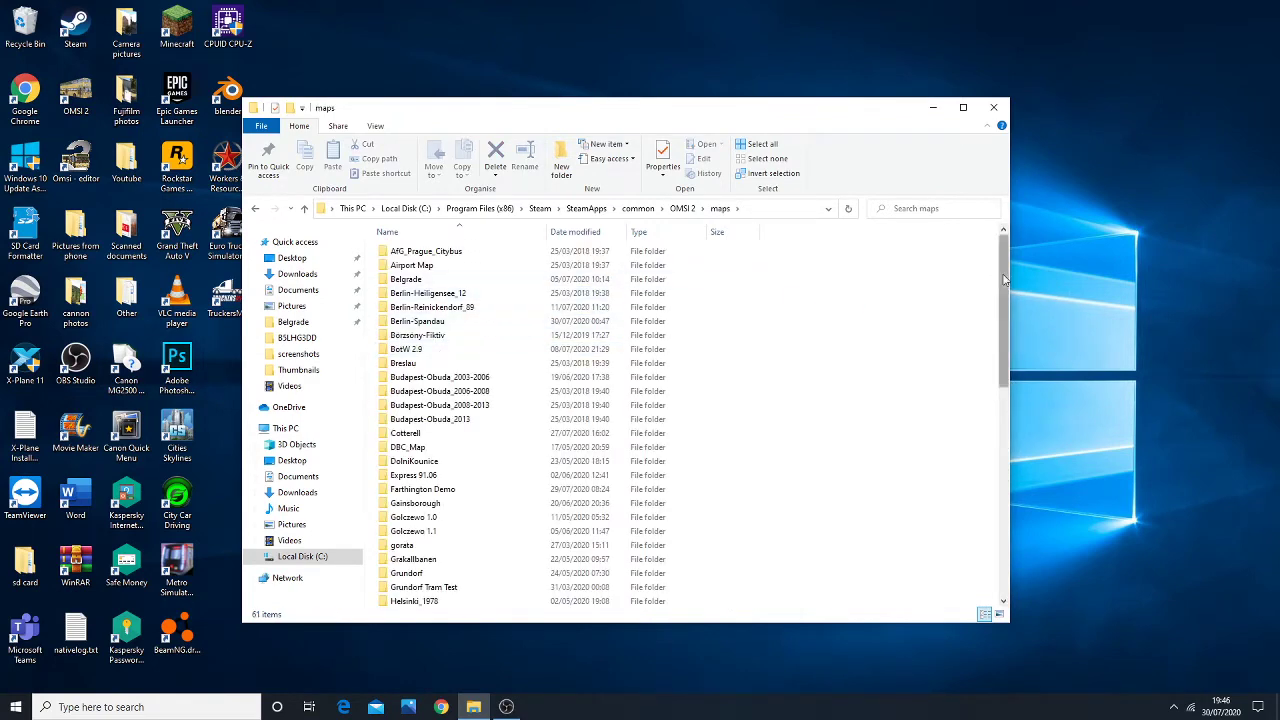
{"action": "left_click_drag", "start_coordinate": [1003, 279], "coordinate": [1004, 504]}
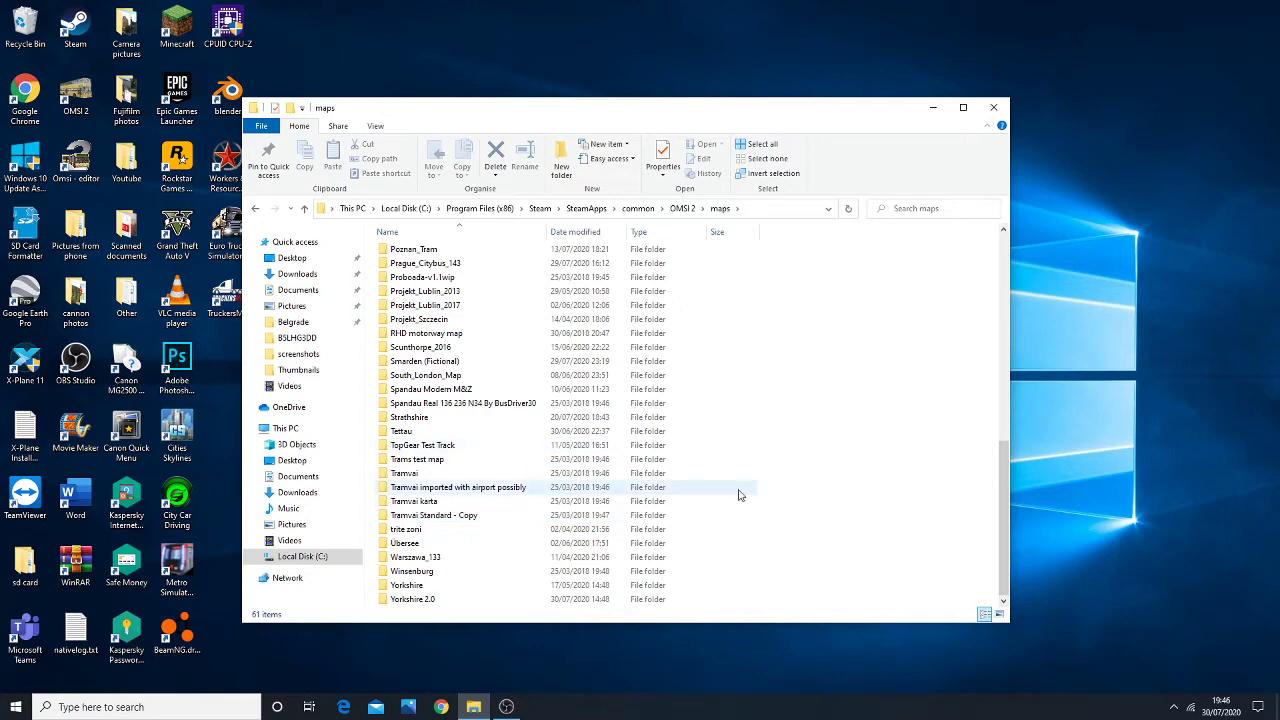
{"action": "mouse_move", "coordinate": [1004, 484]}
{"action": "left_mouse_down"}
{"action": "mouse_move", "coordinate": [1004, 420]}
{"action": "mouse_move", "coordinate": [1004, 500]}
{"action": "left_mouse_up"}
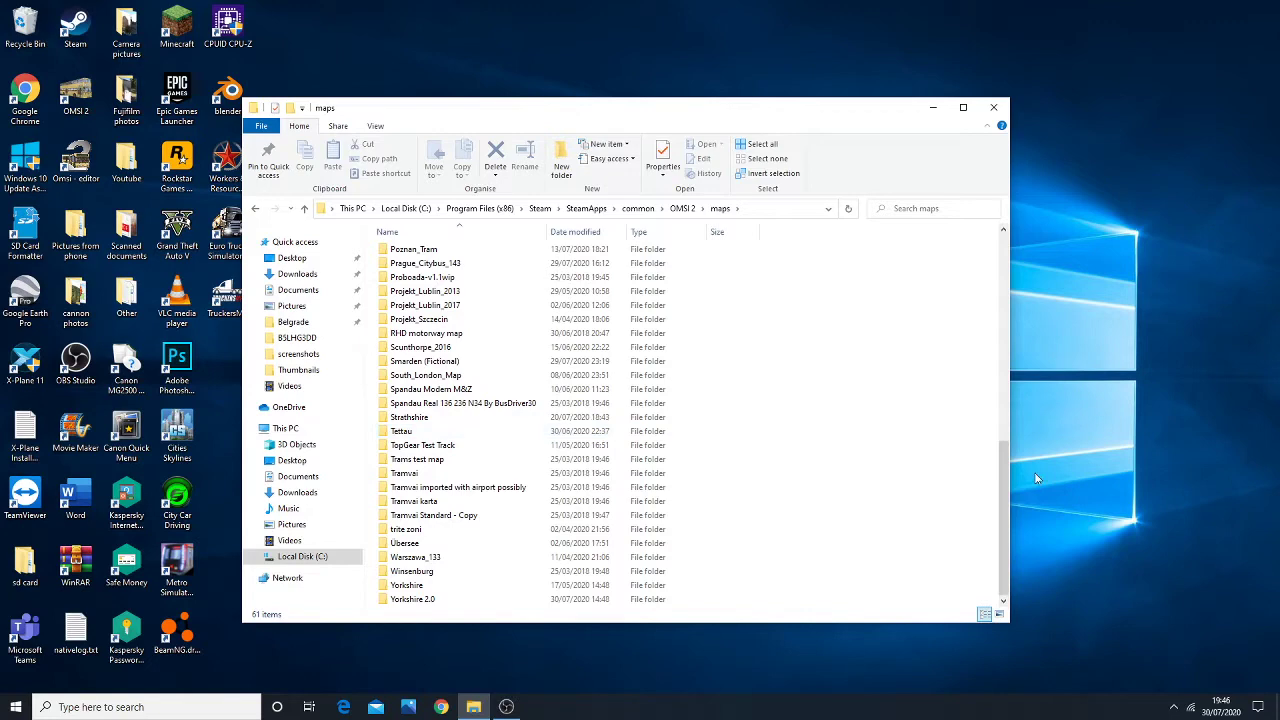
{"action": "mouse_move", "coordinate": [1003, 476]}
{"action": "left_mouse_down"}
{"action": "mouse_move", "coordinate": [1001, 431]}
{"action": "mouse_move", "coordinate": [1000, 488]}
{"action": "left_mouse_up"}
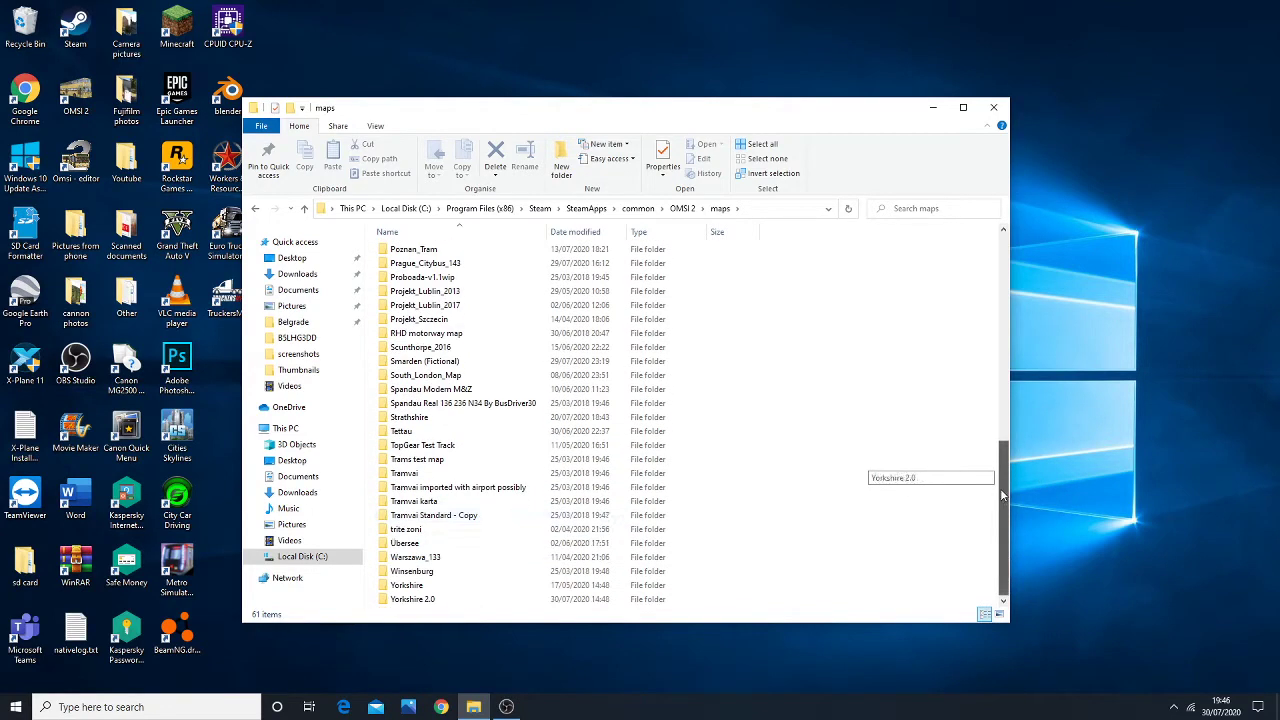
{"action": "double_click", "coordinate": [476, 599]}
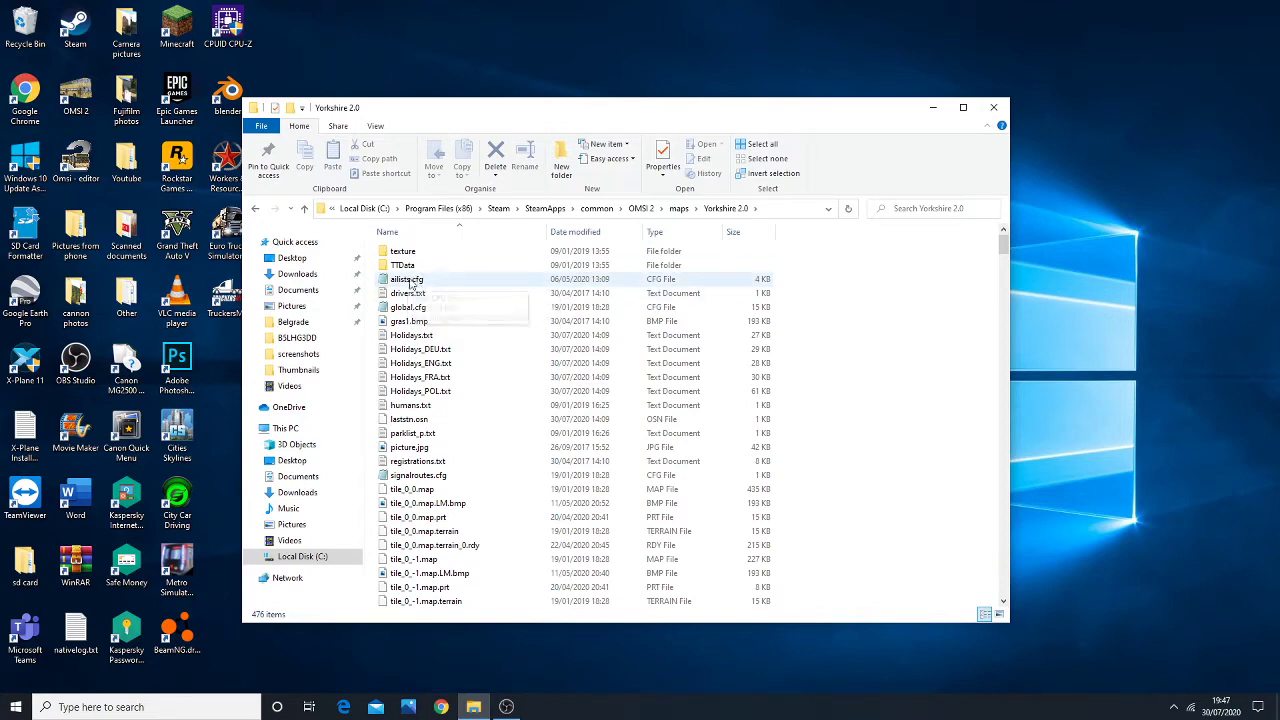
- Open ailists.cfg from the Yorkshire 2.0 folder and review its NormalCars group from [aigroup_2] to [end]
{"action": "double_click", "coordinate": [410, 281]}
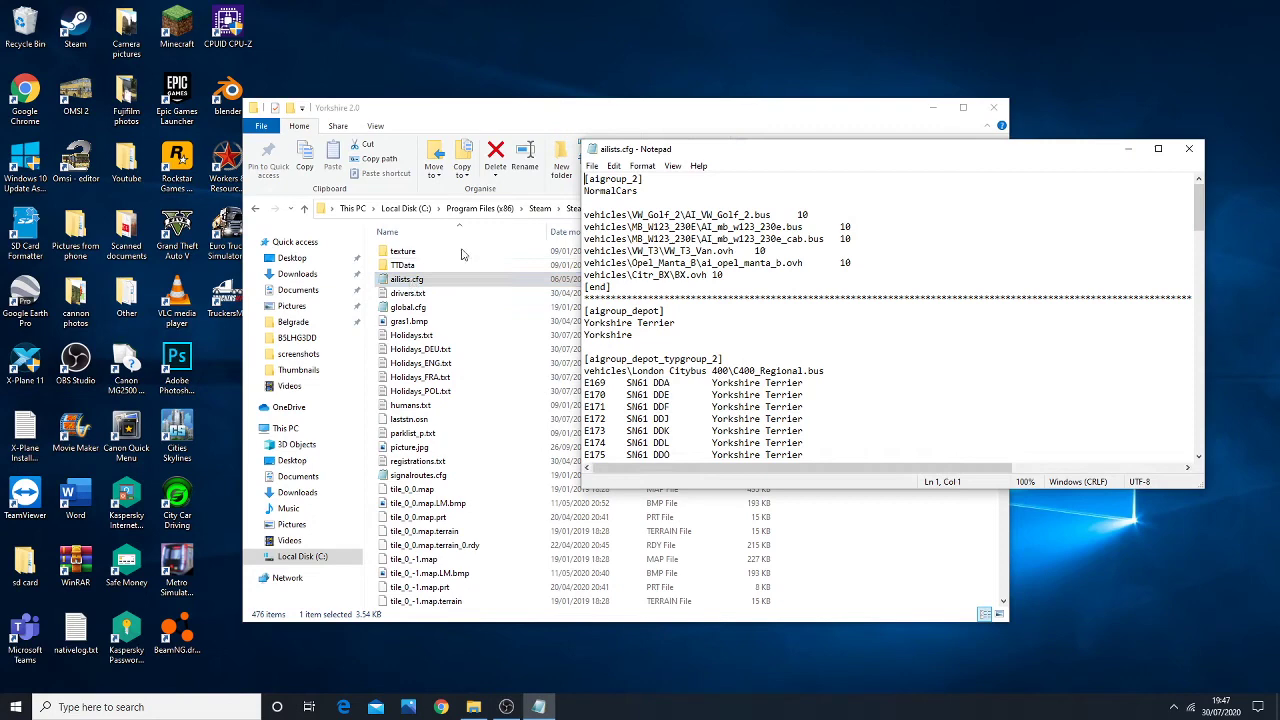
{"action": "left_click_drag", "start_coordinate": [765, 152], "coordinate": [646, 159]}
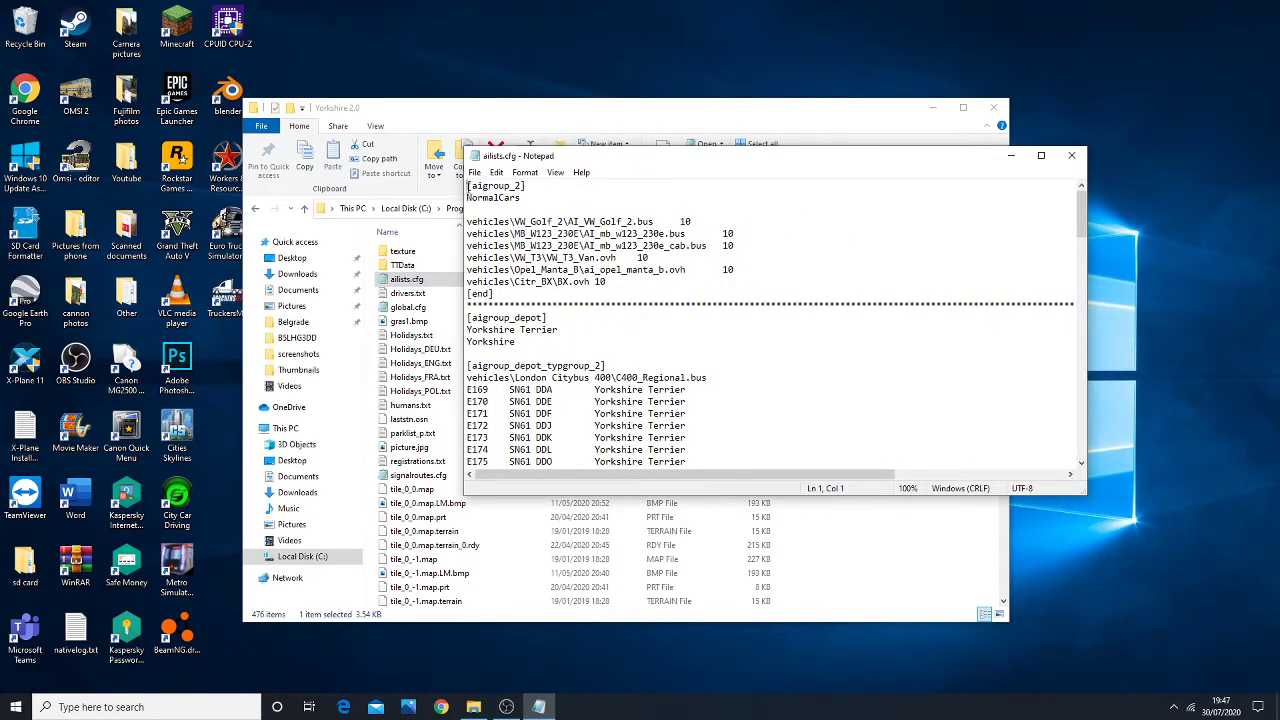
{"action": "left_click_drag", "start_coordinate": [467, 186], "coordinate": [714, 292]}
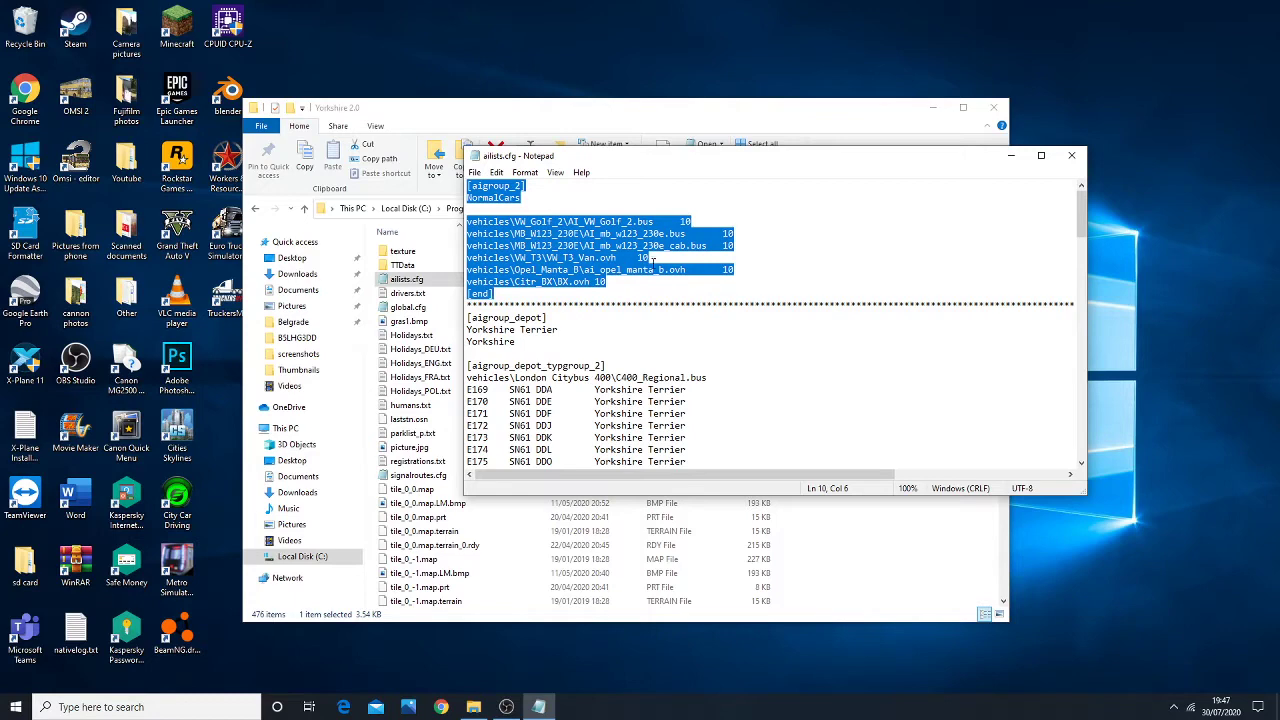
{"action": "left_click", "coordinate": [626, 284]}
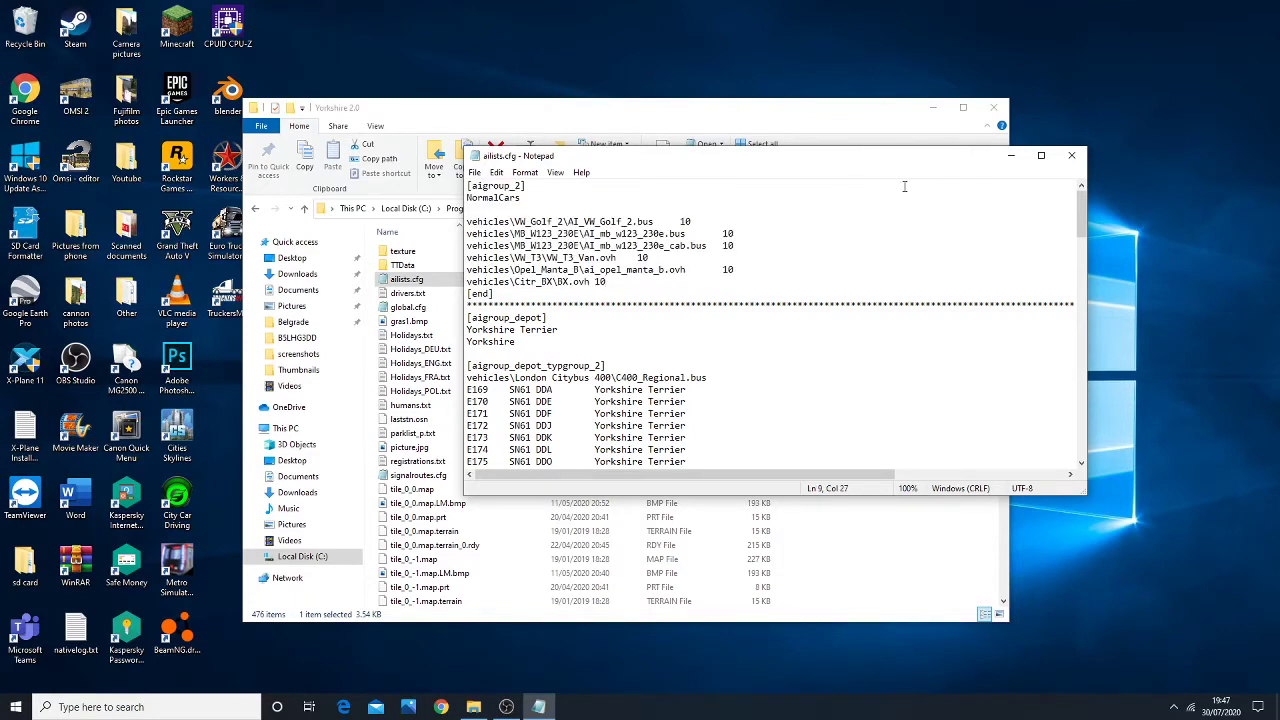
{"action": "left_click", "coordinate": [1012, 156]}
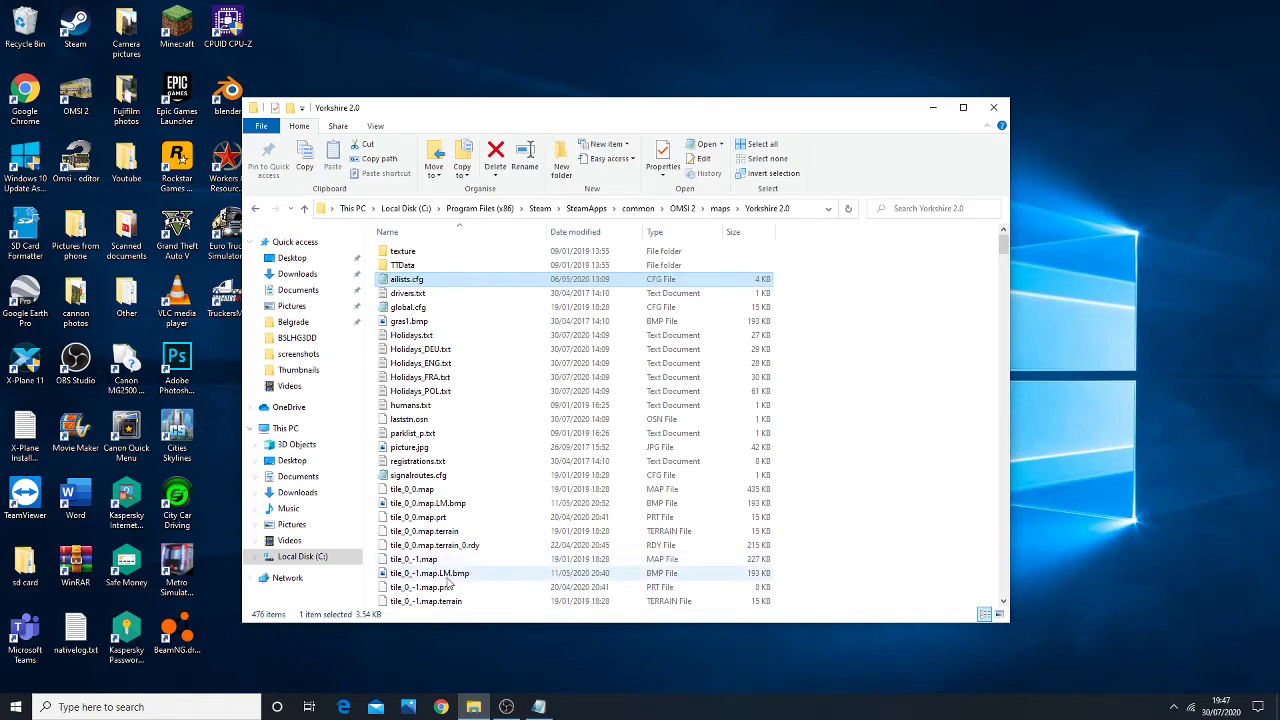
{"action": "left_click", "coordinate": [540, 707]}
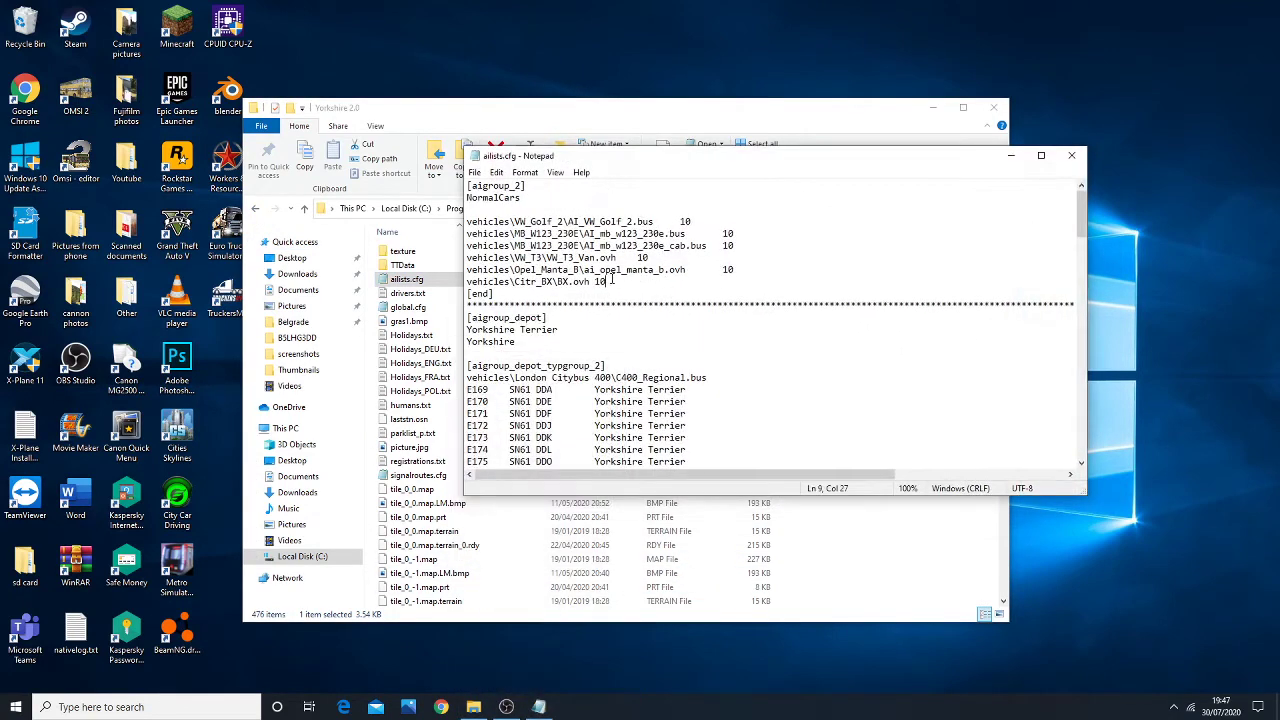
- Examine the VW Golf 2 and MB W123 vehicle entries in the NormalCars group of the Yorkshire 2.0 list
{"action": "left_click_drag", "start_coordinate": [701, 220], "coordinate": [449, 221]}
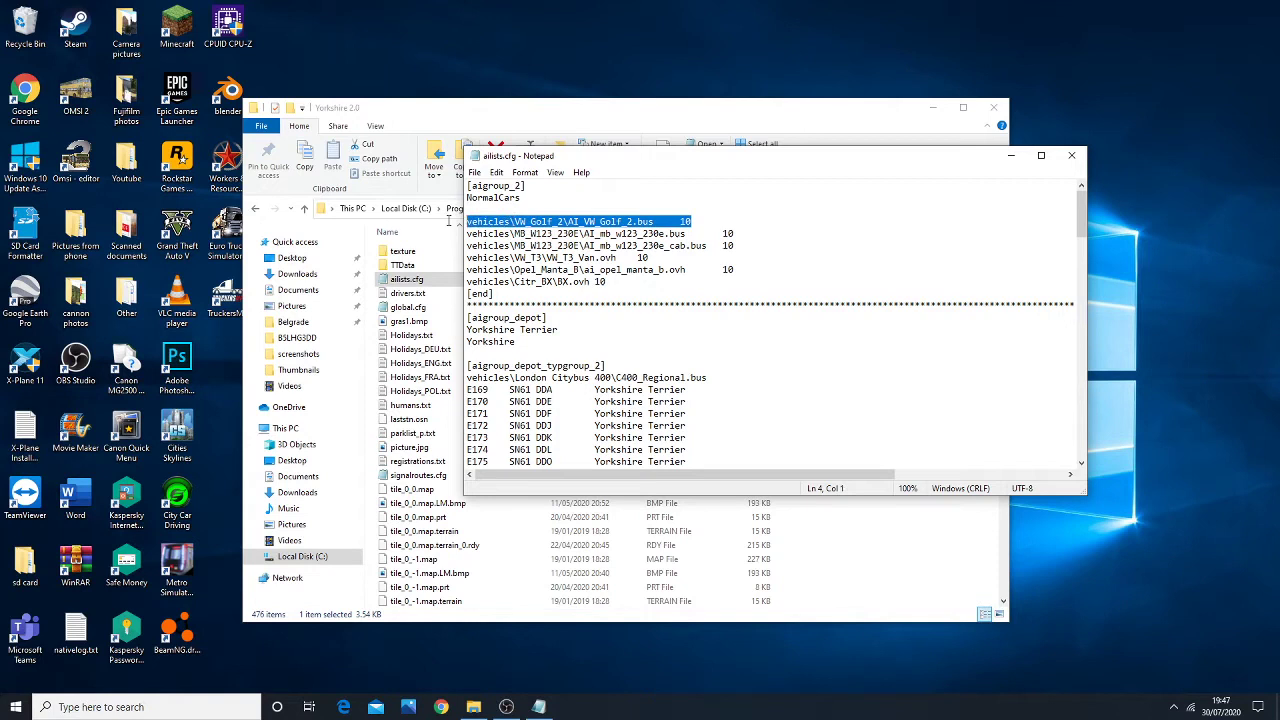
{"action": "left_click_drag", "start_coordinate": [740, 234], "coordinate": [520, 234]}
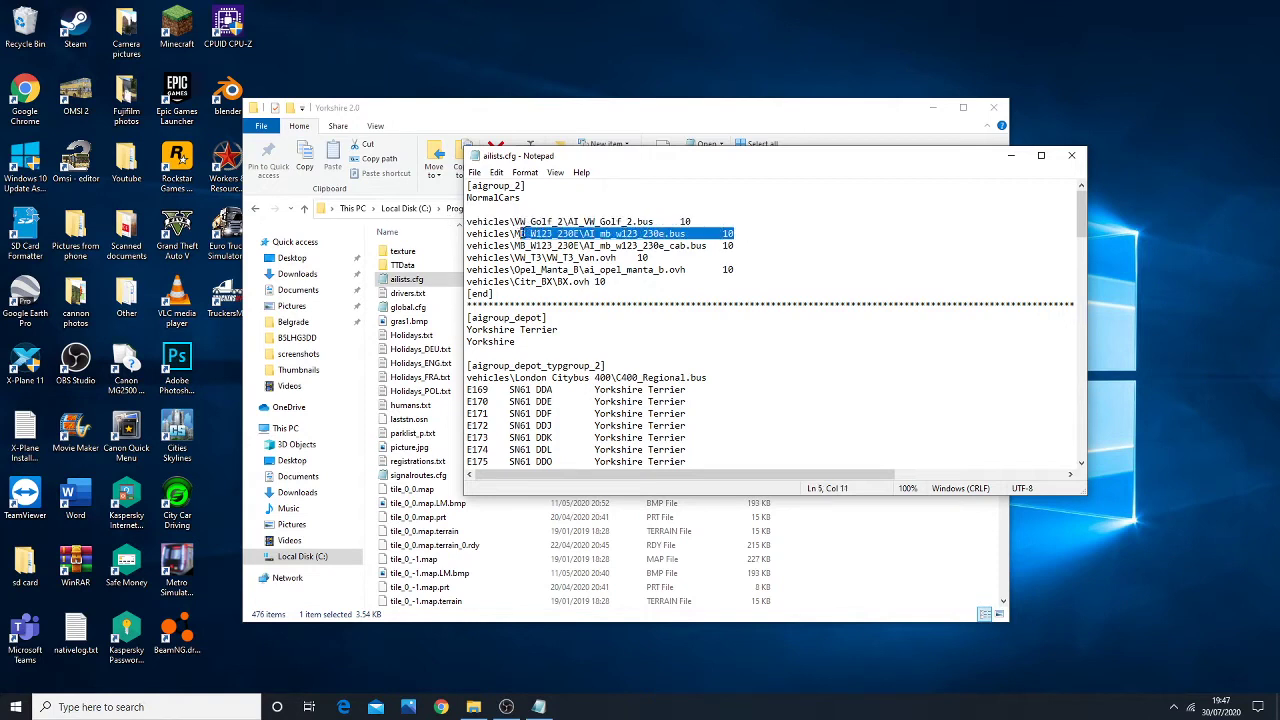
{"action": "left_click", "coordinate": [531, 221]}
{"action": "left_click_drag", "start_coordinate": [711, 222], "coordinate": [468, 221]}
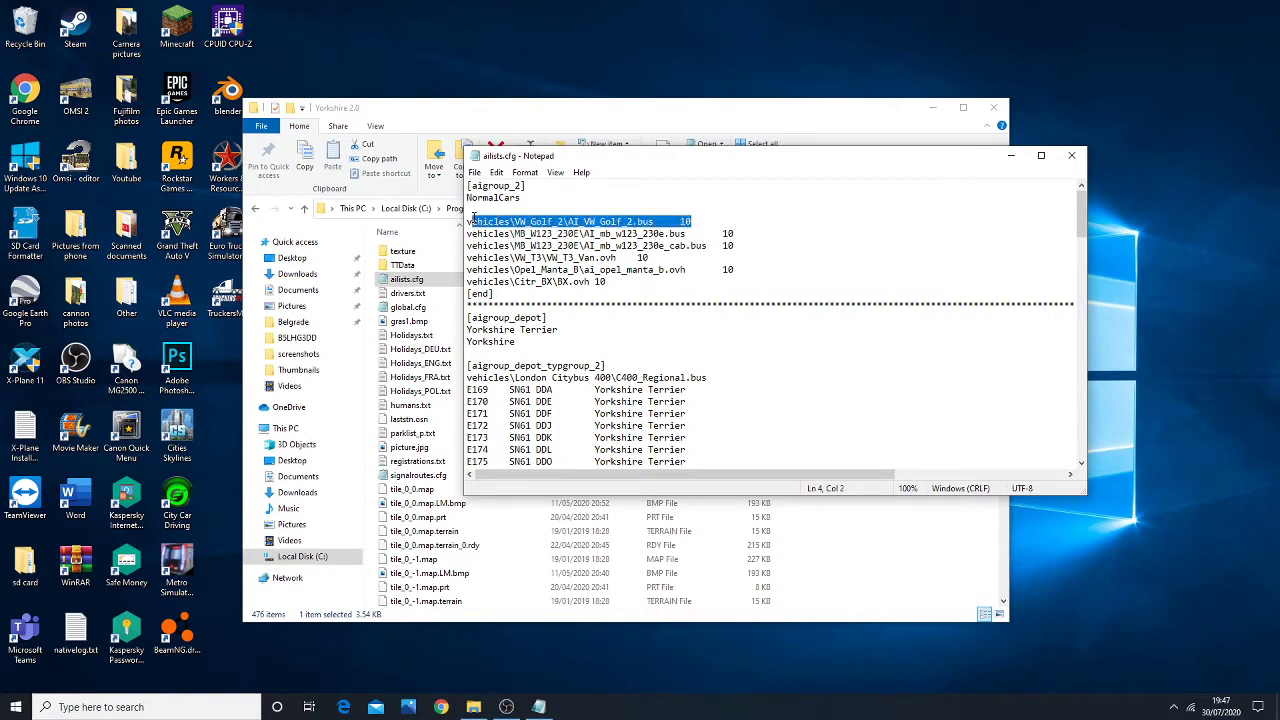
{"action": "left_click", "coordinate": [468, 221]}
{"action": "left_click_drag", "start_coordinate": [740, 246], "coordinate": [588, 234]}
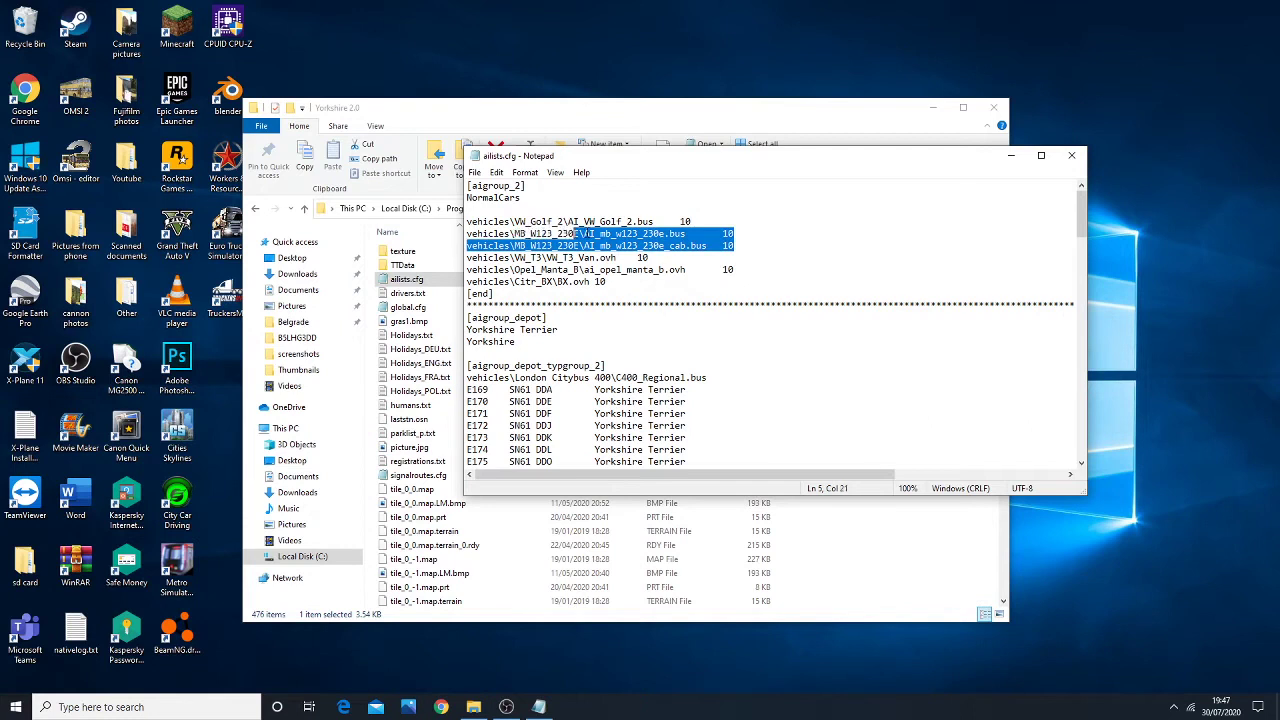
{"action": "left_click", "coordinate": [646, 234]}
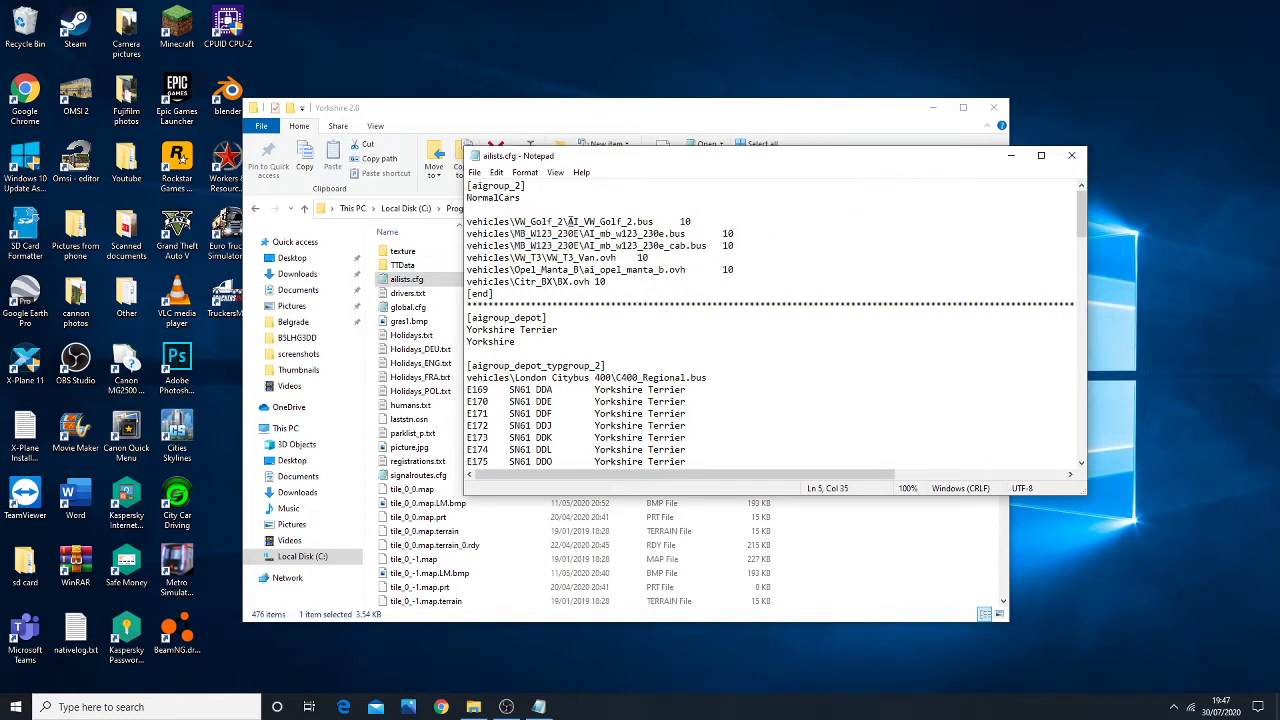
- Return to the maps folder and open ailists.cfg from the BotW 2.9 map, keeping the Yorkshire 2.0 file open
{"action": "left_click", "coordinate": [1011, 155]}
{"action": "left_click", "coordinate": [257, 210]}
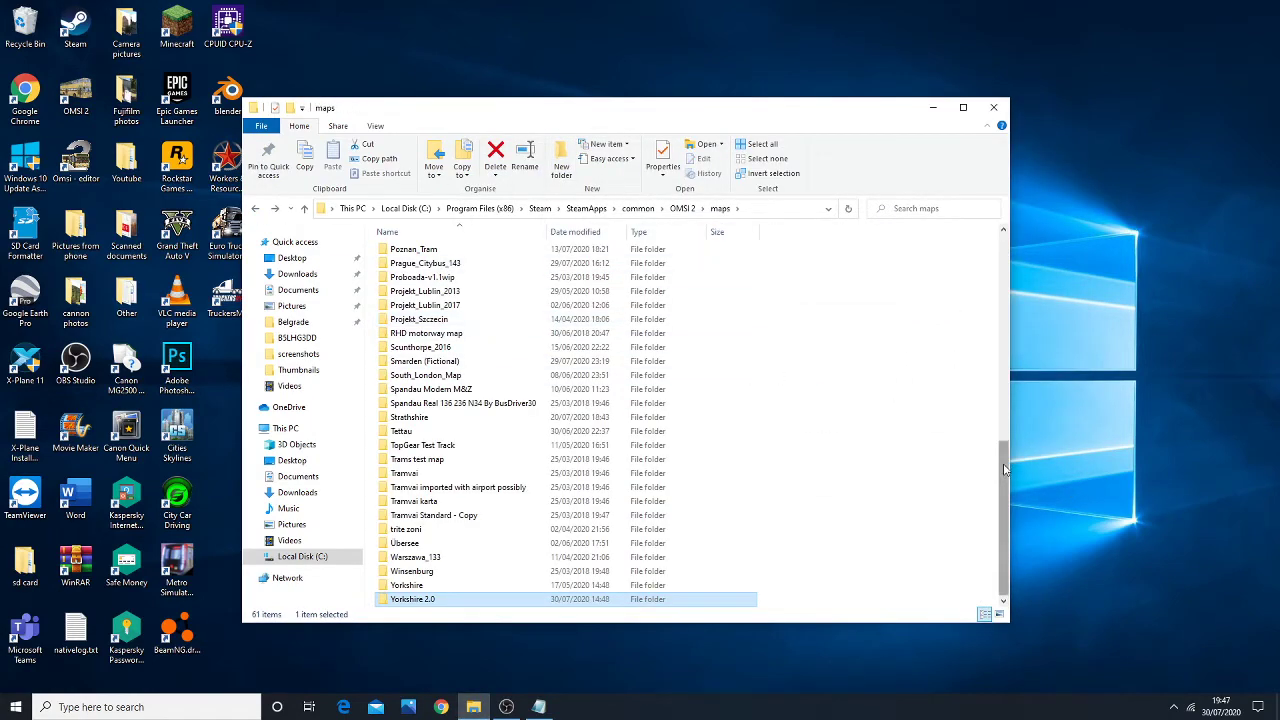
{"action": "mouse_move", "coordinate": [1005, 470]}
{"action": "left_mouse_down"}
{"action": "mouse_move", "coordinate": [986, 314]}
{"action": "mouse_move", "coordinate": [983, 400]}
{"action": "mouse_move", "coordinate": [983, 329]}
{"action": "mouse_move", "coordinate": [998, 478]}
{"action": "mouse_move", "coordinate": [1003, 392]}
{"action": "mouse_move", "coordinate": [1005, 487]}
{"action": "left_mouse_up"}
{"action": "left_click", "coordinate": [507, 707]}
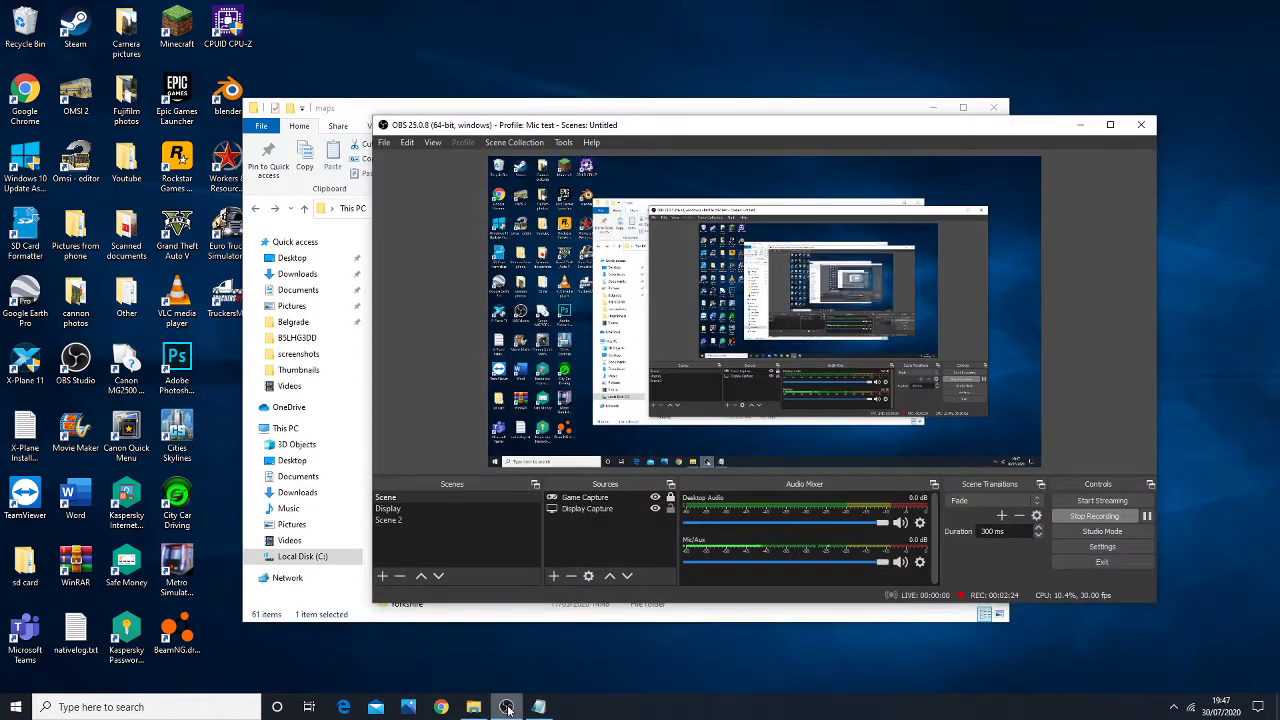
{"action": "left_click", "coordinate": [507, 707]}
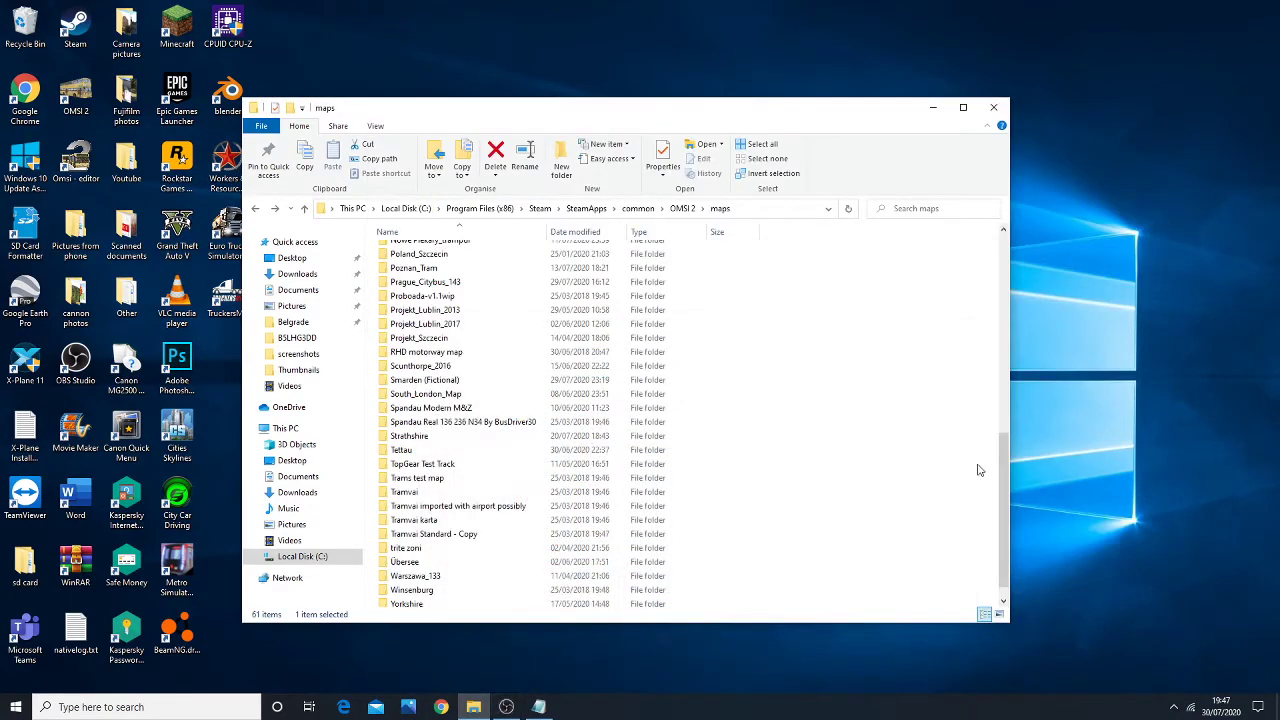
{"action": "left_click_drag", "start_coordinate": [1004, 470], "coordinate": [957, 240]}
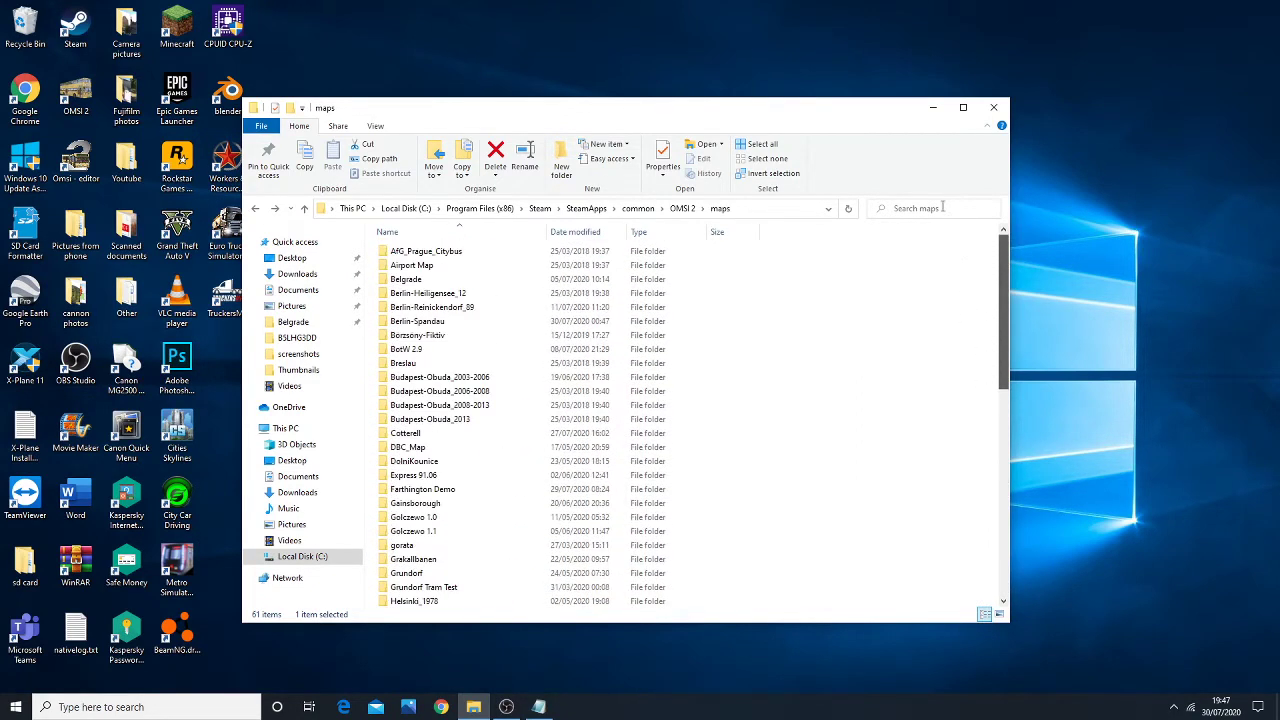
{"action": "double_click", "coordinate": [446, 350]}
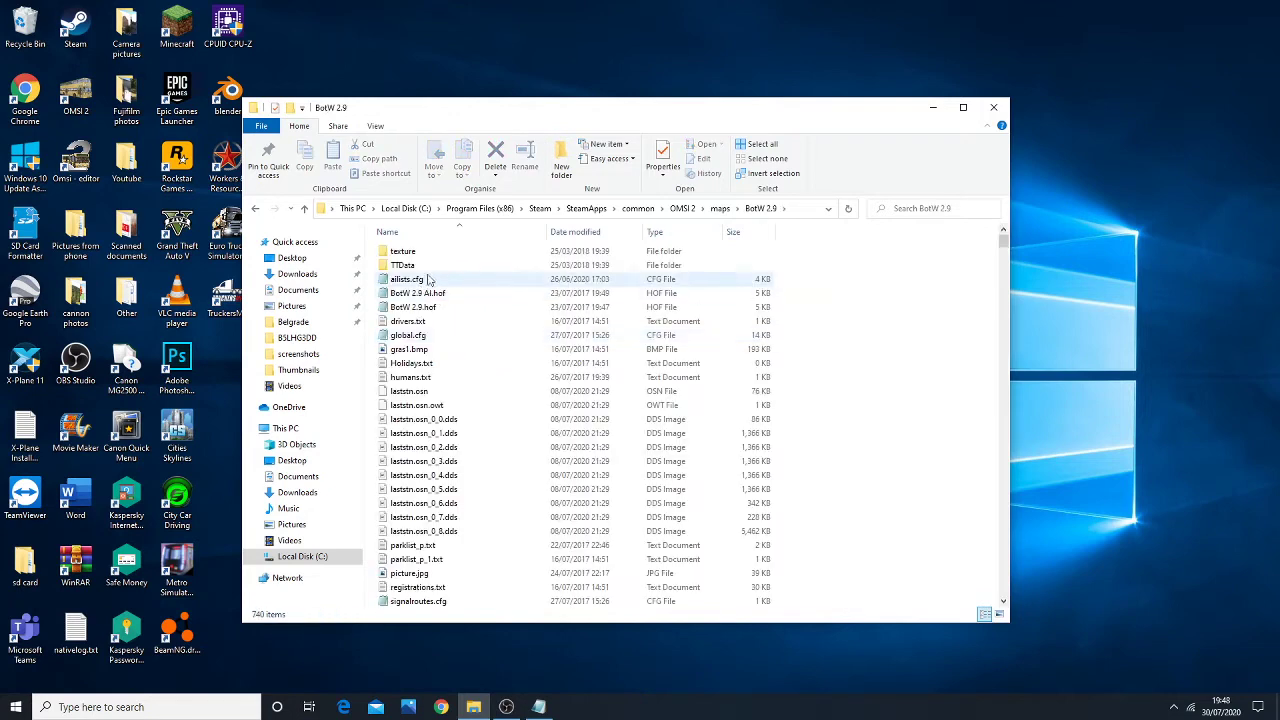
{"action": "double_click", "coordinate": [418, 282]}
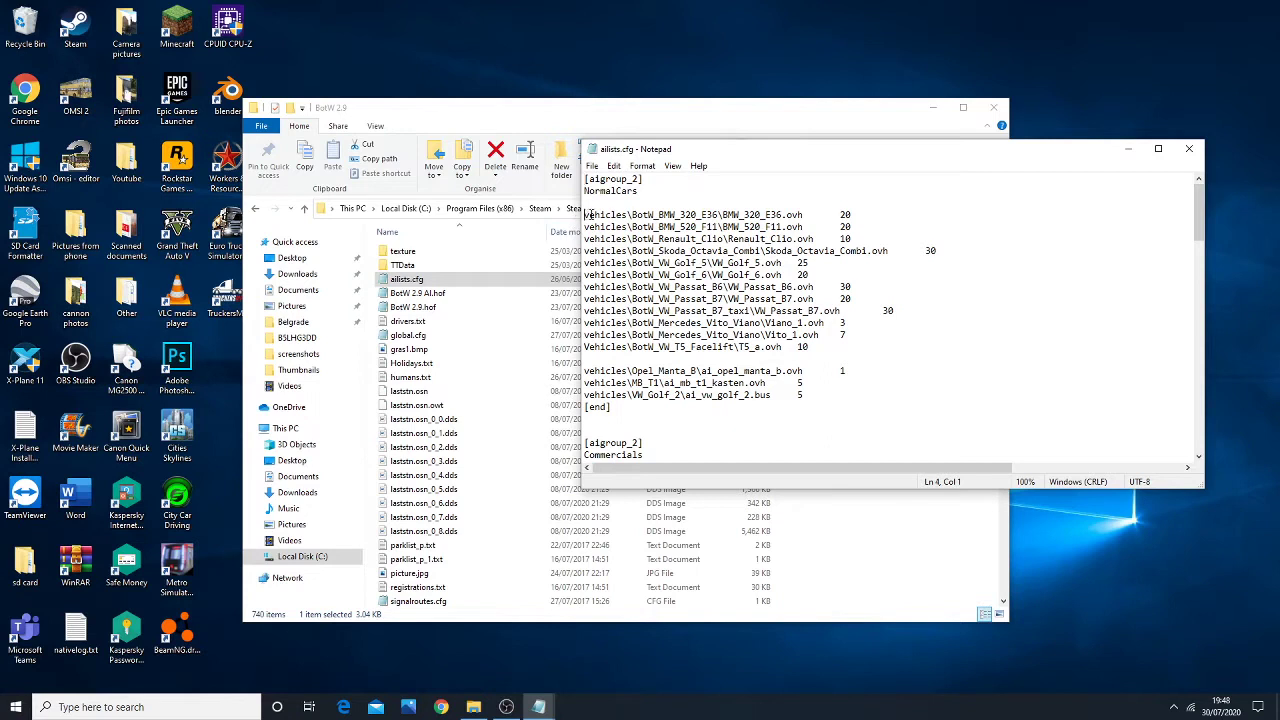
- Copy the twelve BotW vehicle entries, BMW_320_E36 through T5_a, into the Yorkshire list's NormalCars group just before [end]
{"action": "left_click_drag", "start_coordinate": [589, 214], "coordinate": [857, 342]}
{"action": "key", "text": "ctrl+c"}
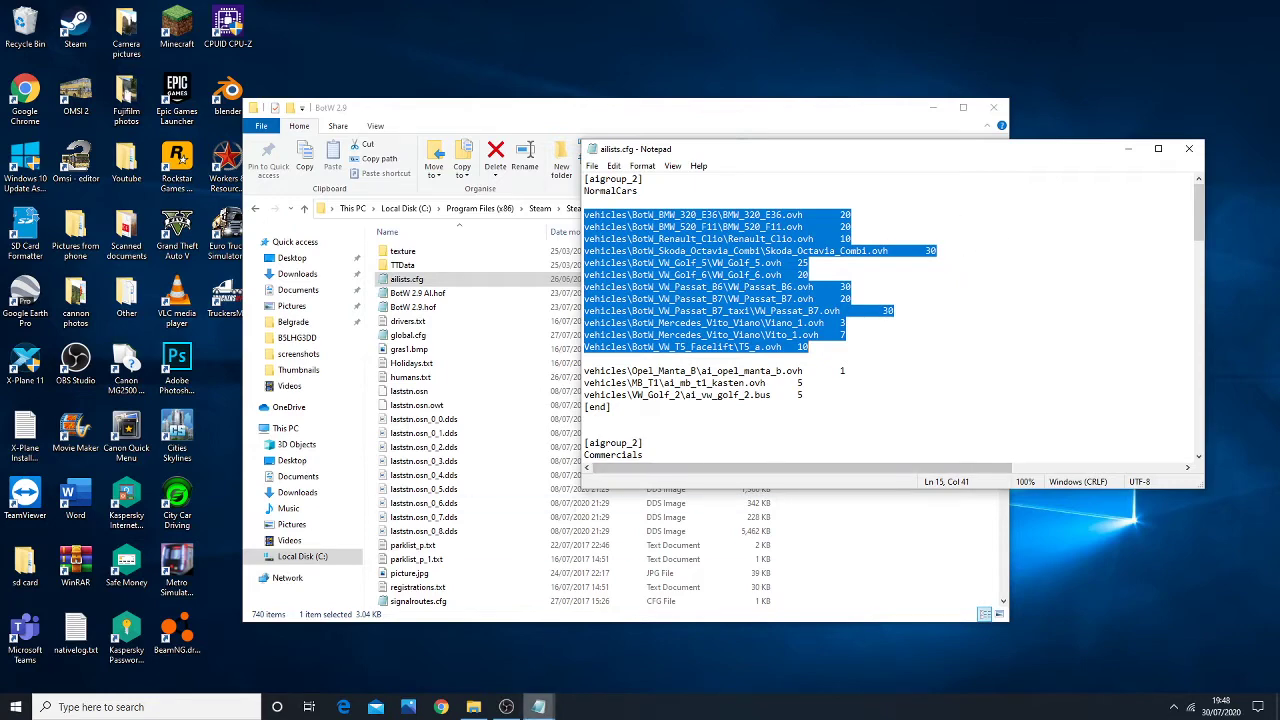
{"action": "mouse_move", "coordinate": [538, 705]}
{"action": "left_click", "coordinate": [490, 637]}
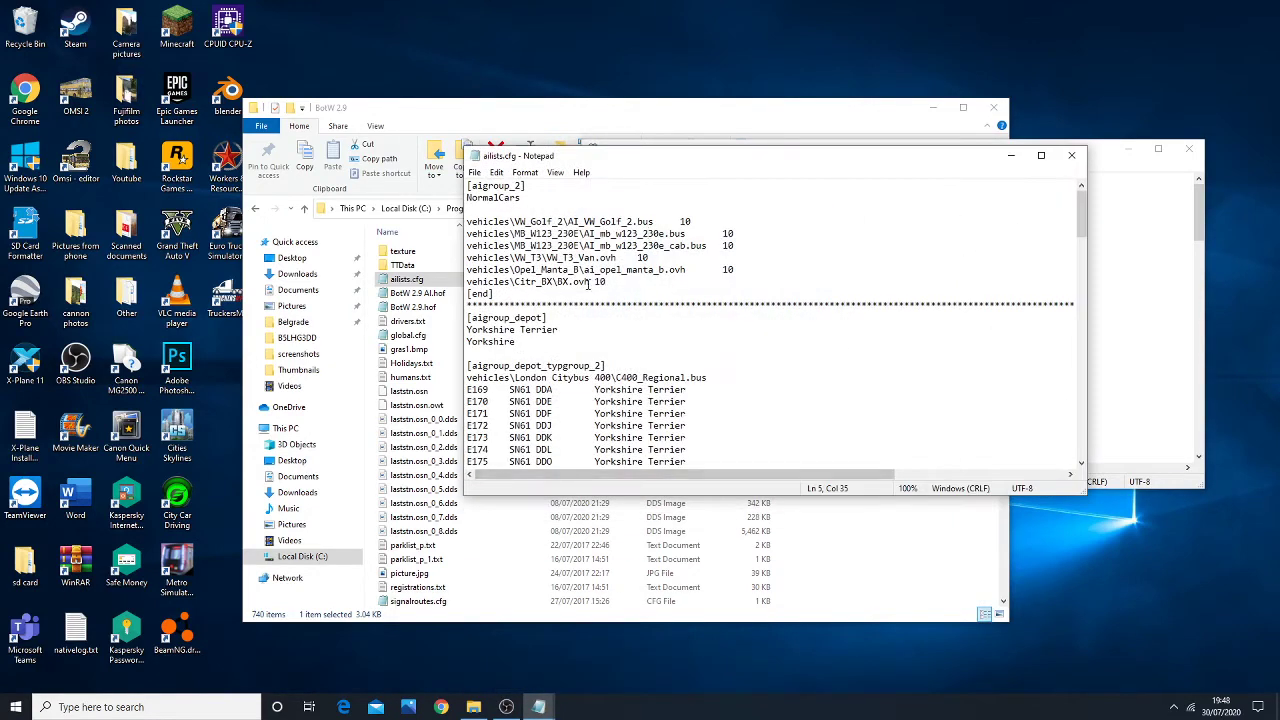
{"action": "key", "text": "Return"}
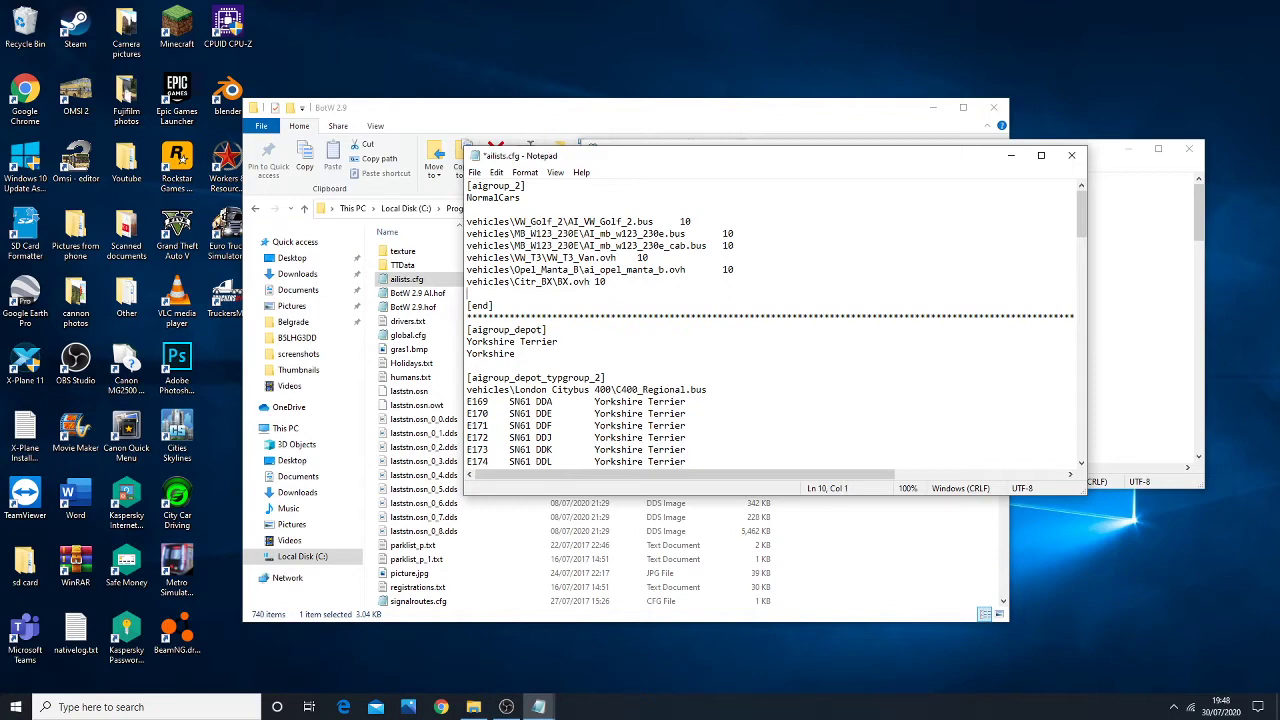
{"action": "key", "text": "ctrl+v"}
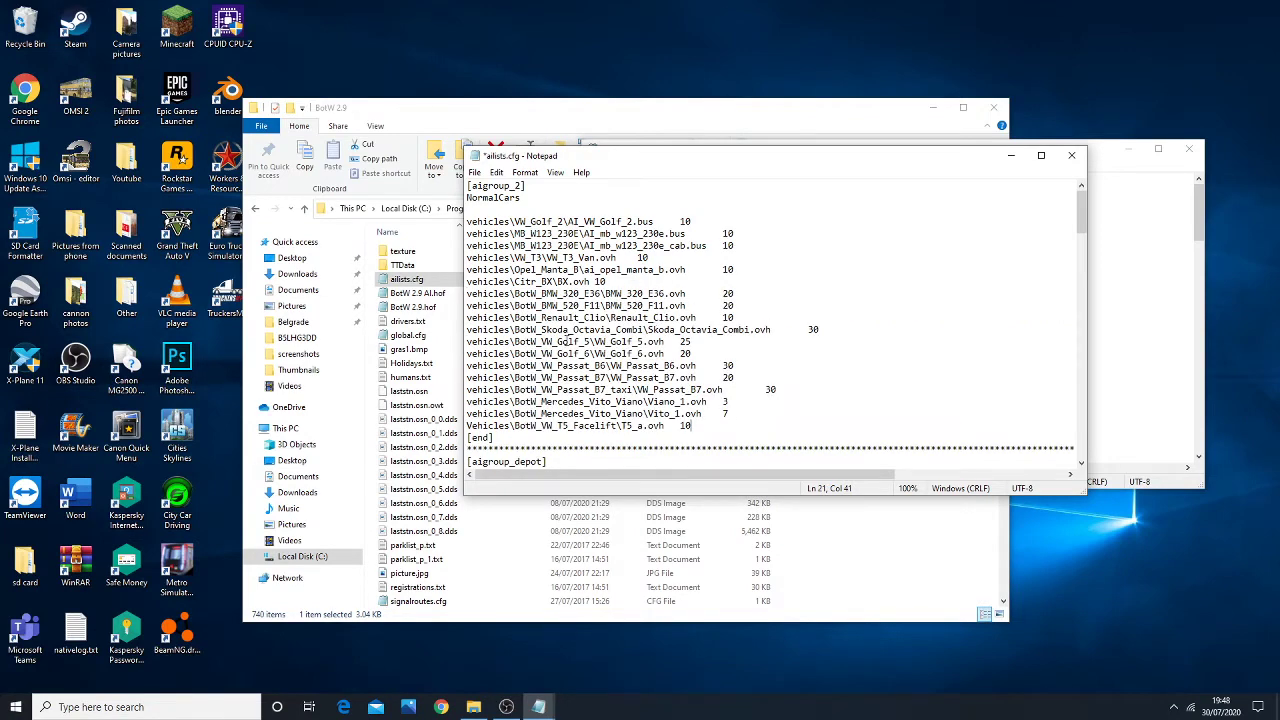
- Check the pasted BMW and Skoda entries in the Yorkshire list, and close the BotW 2.9 ailists.cfg
{"action": "left_click_drag", "start_coordinate": [720, 293], "coordinate": [452, 303]}
{"action": "left_click_drag", "start_coordinate": [833, 326], "coordinate": [740, 317]}
{"action": "left_click", "coordinate": [852, 320]}
{"action": "left_click", "coordinate": [1094, 235]}
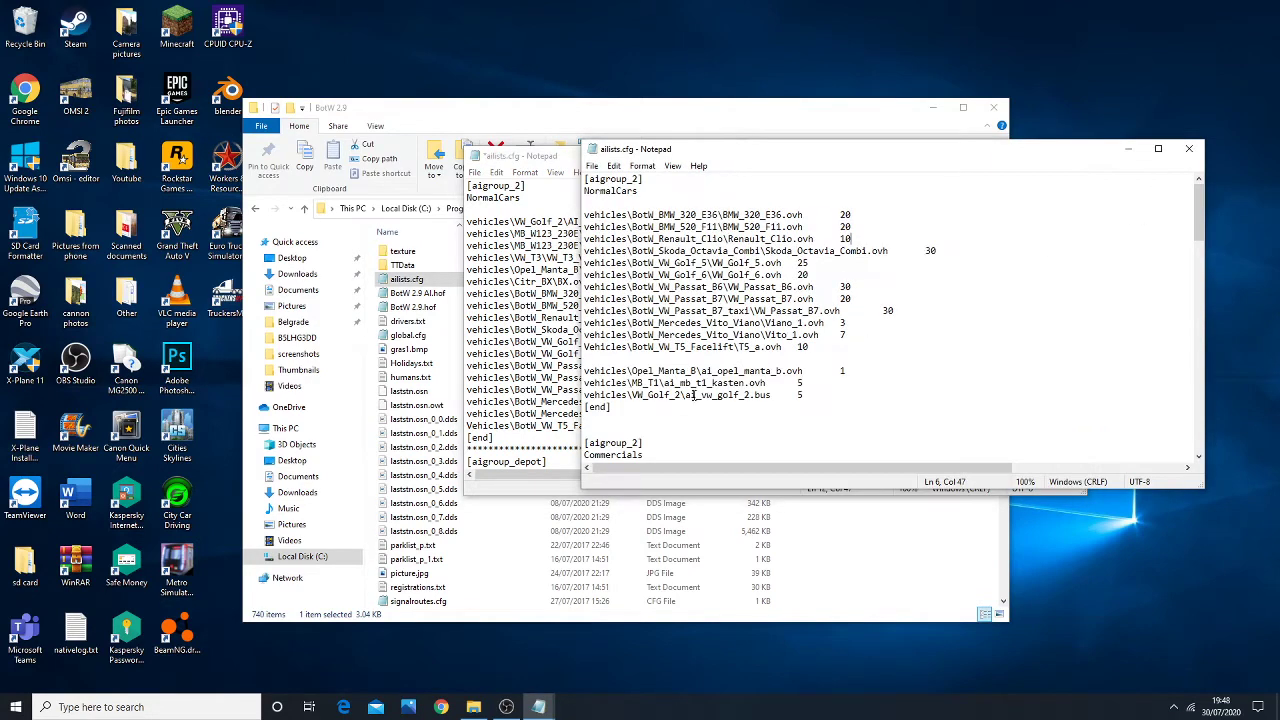
{"action": "left_click", "coordinate": [1189, 149]}
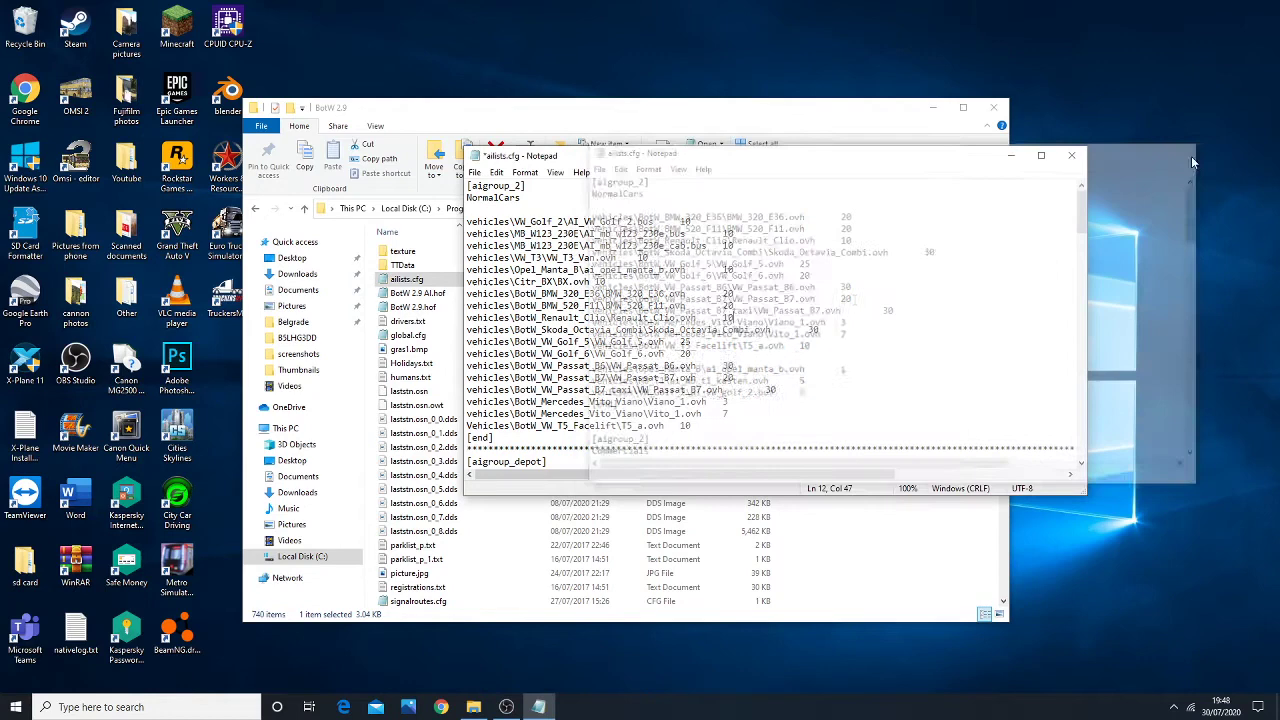
- Examine the [aigroup_depot] header and its Yorkshire Terrier and Yorkshire lines below the NormalCars group
{"action": "mouse_move", "coordinate": [1078, 205]}
{"action": "left_mouse_down"}
{"action": "mouse_move", "coordinate": [1078, 286]}
{"action": "mouse_move", "coordinate": [1078, 205]}
{"action": "mouse_move", "coordinate": [1078, 230]}
{"action": "left_mouse_up"}
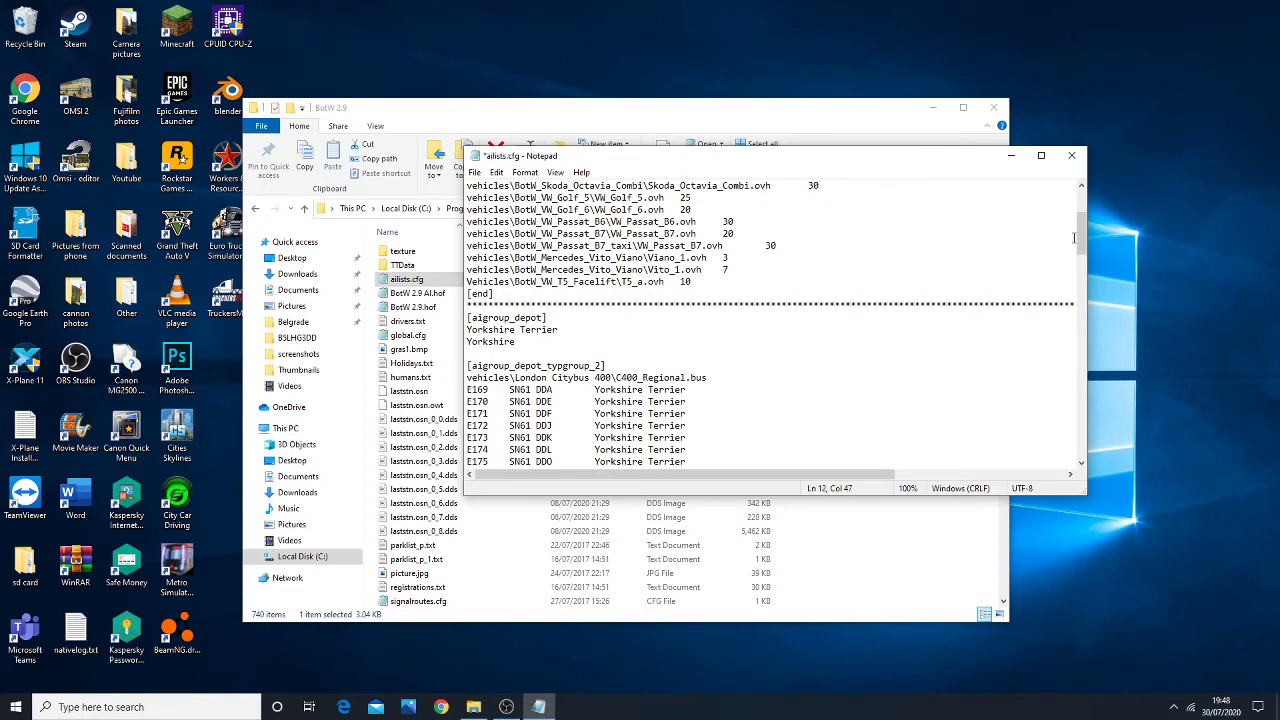
{"action": "left_click_drag", "start_coordinate": [1076, 237], "coordinate": [1080, 251]}
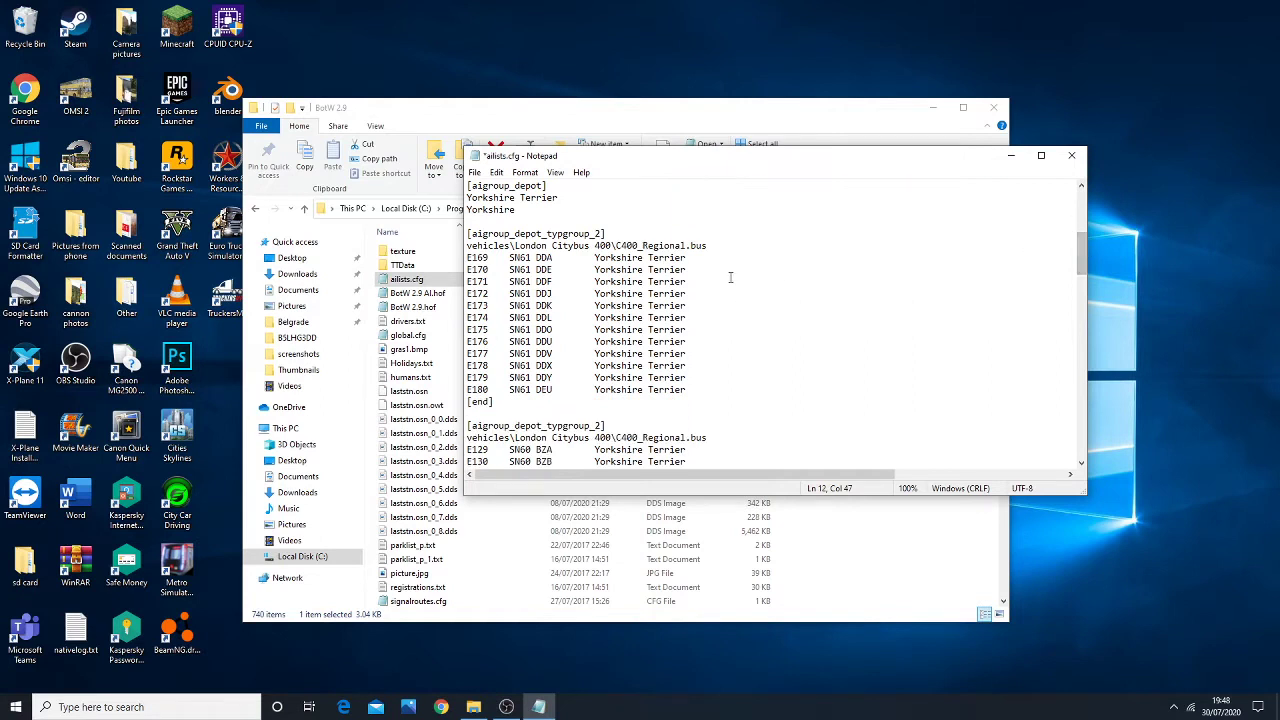
{"action": "left_click_drag", "start_coordinate": [525, 205], "coordinate": [468, 186]}
{"action": "left_click", "coordinate": [524, 188]}
{"action": "left_click_drag", "start_coordinate": [562, 197], "coordinate": [466, 209]}
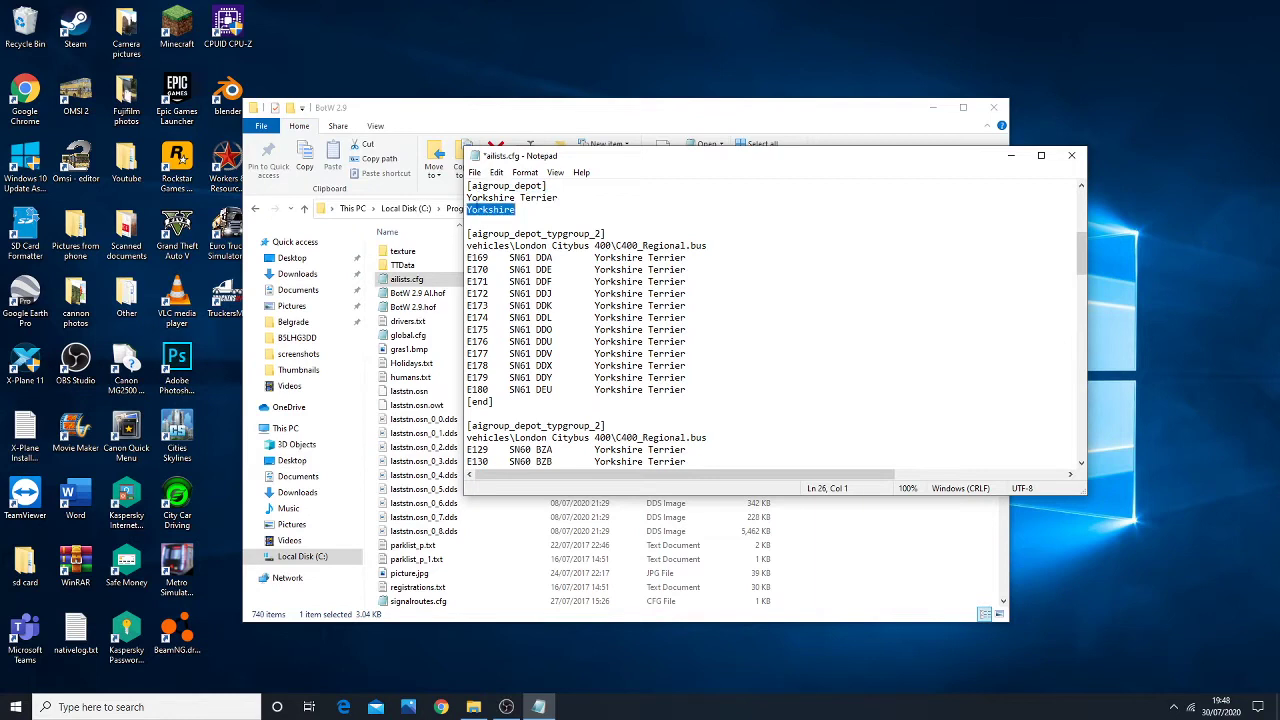
{"action": "left_click", "coordinate": [518, 206]}
{"action": "left_click", "coordinate": [502, 708]}
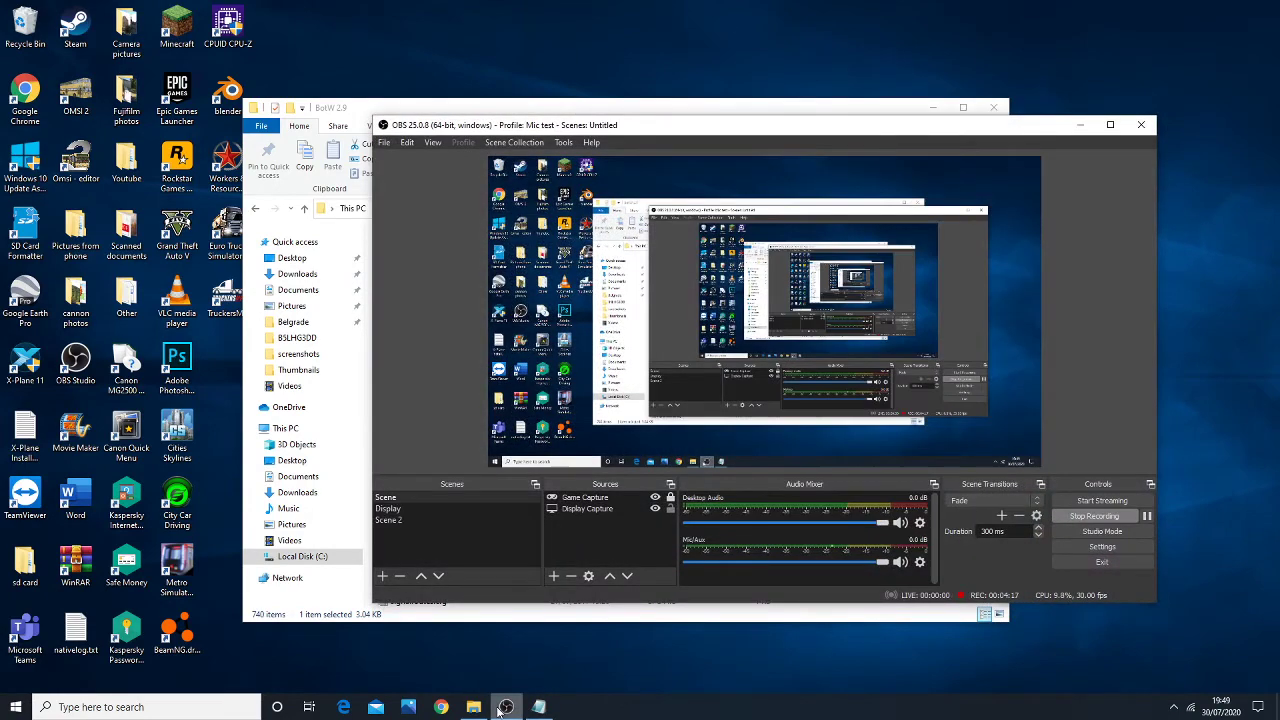
{"action": "left_click", "coordinate": [502, 708]}
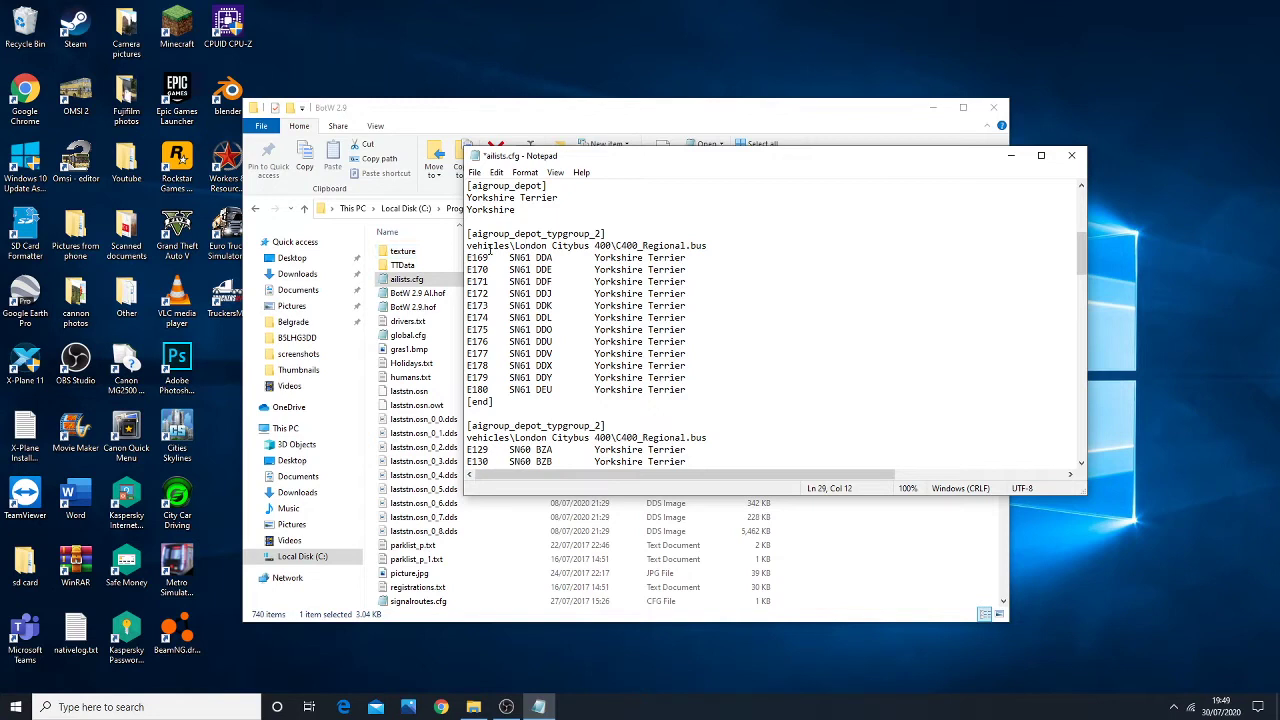
- Examine the fleet number, registration and livery name in the E169 row of the first London Citybus 400 group
{"action": "left_click_drag", "start_coordinate": [690, 258], "coordinate": [594, 258]}
{"action": "left_click", "coordinate": [523, 258]}
{"action": "left_click_drag", "start_coordinate": [490, 258], "coordinate": [463, 257]}
{"action": "left_click", "coordinate": [483, 258]}
{"action": "left_click_drag", "start_coordinate": [489, 258], "coordinate": [462, 258]}
{"action": "left_click_drag", "start_coordinate": [556, 257], "coordinate": [505, 257]}
{"action": "left_click", "coordinate": [604, 257]}
{"action": "left_click_drag", "start_coordinate": [684, 257], "coordinate": [601, 257]}
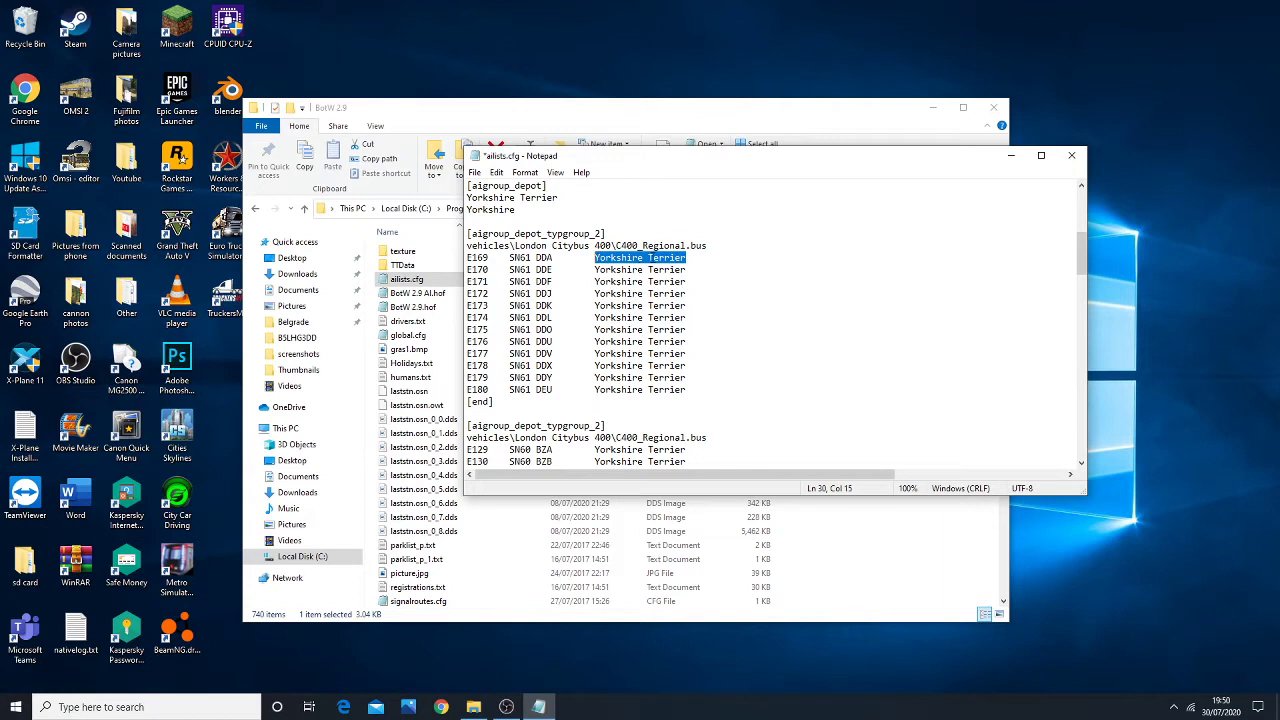
{"action": "left_click", "coordinate": [621, 269]}
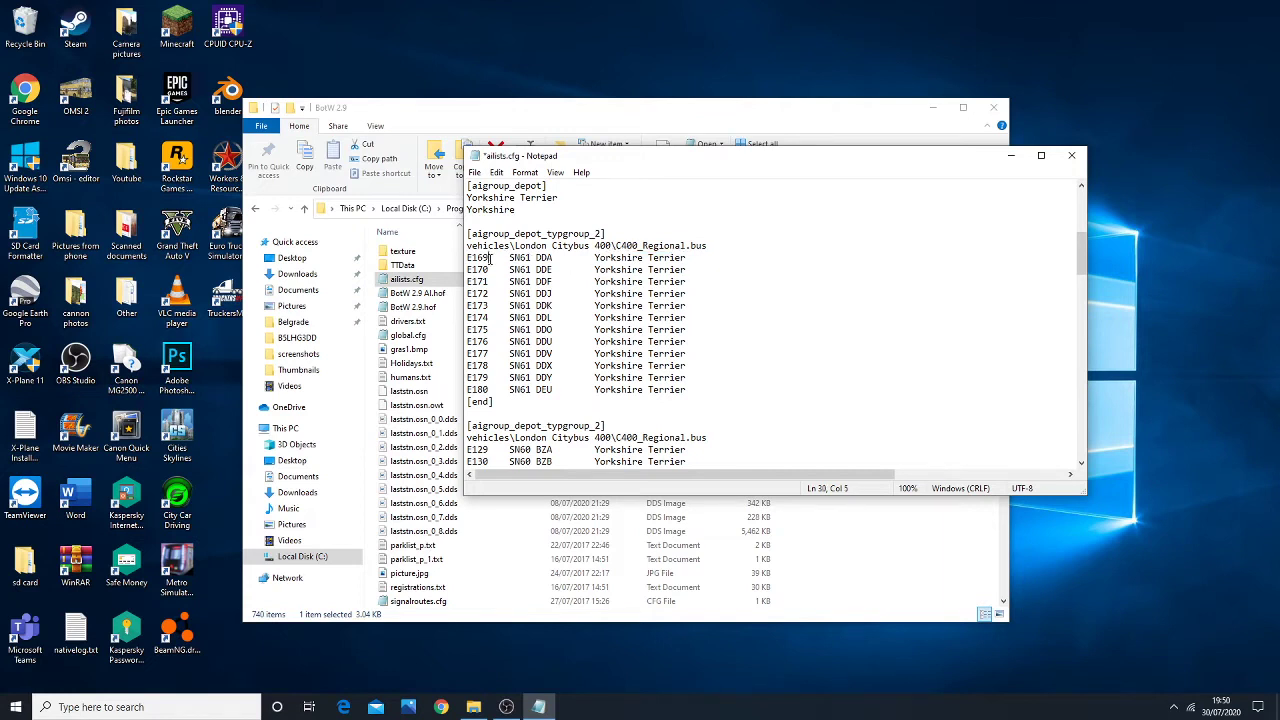
{"action": "left_click", "coordinate": [509, 305]}
{"action": "left_click", "coordinate": [716, 382]}
{"action": "key", "text": "Return"}
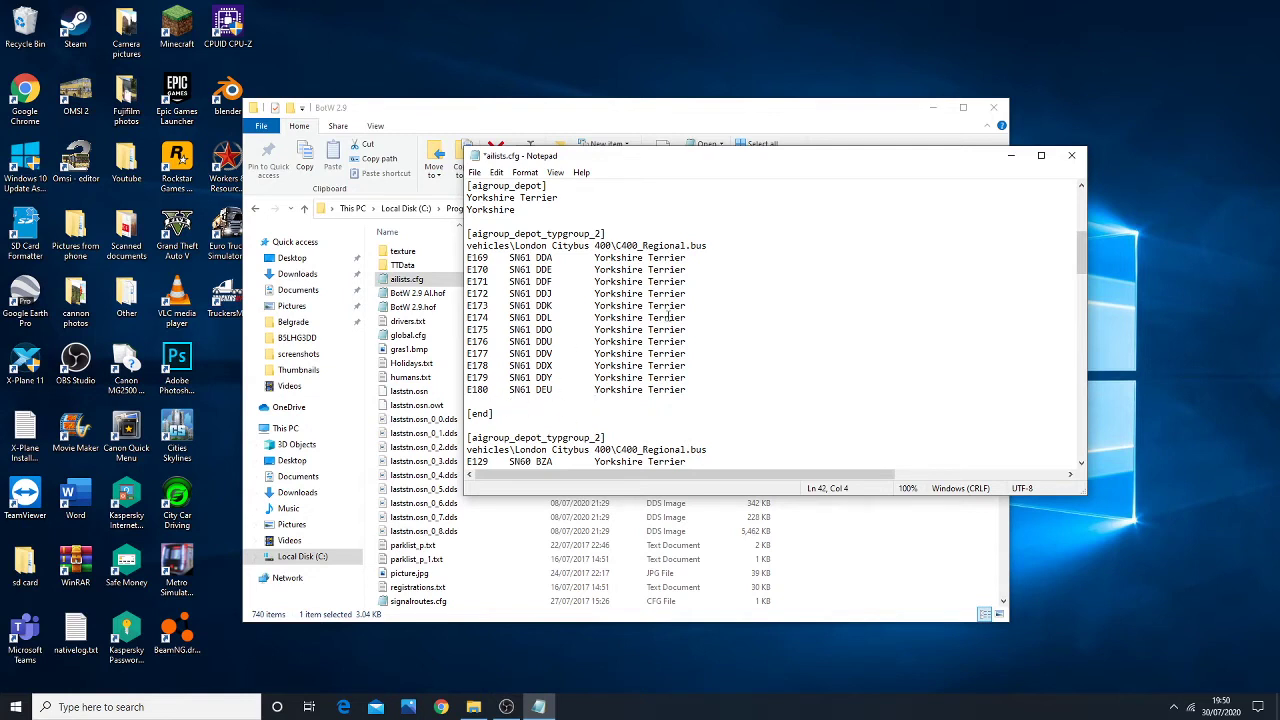
{"action": "key", "text": "BackSpace"}
{"action": "key", "text": "BackSpace"}
{"action": "key", "text": "BackSpace"}
{"action": "key", "text": "BackSpace"}
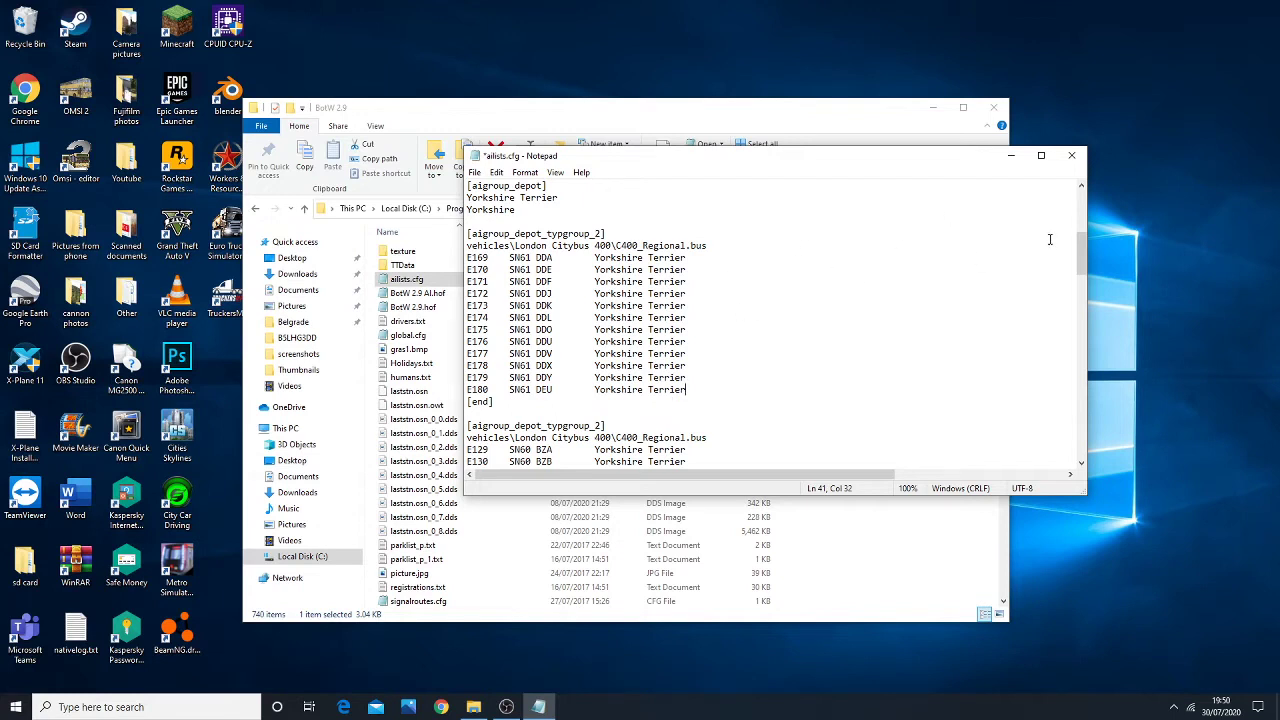
- Examine the C400_Regional.bus vehicle path heading the first London Citybus 400 depot group
{"action": "mouse_move", "coordinate": [1083, 253]}
{"action": "left_mouse_down"}
{"action": "mouse_move", "coordinate": [1082, 276]}
{"action": "mouse_move", "coordinate": [1080, 234]}
{"action": "left_mouse_up"}
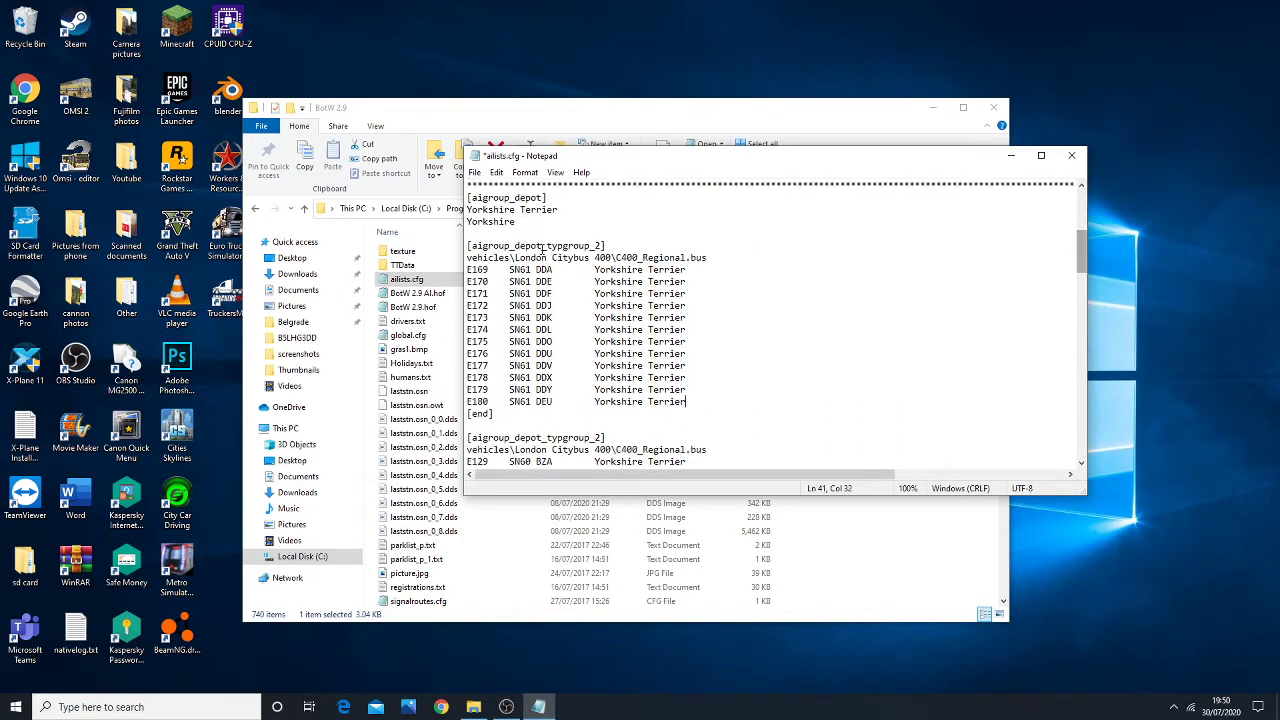
{"action": "left_click_drag", "start_coordinate": [478, 257], "coordinate": [686, 260]}
{"action": "left_click", "coordinate": [509, 293]}
- Switch to File Explorer and open the Vehicles folder inside the OMSI 2 folder, keeping the Yorkshire list open
{"action": "left_click_drag", "start_coordinate": [1080, 252], "coordinate": [1081, 296]}
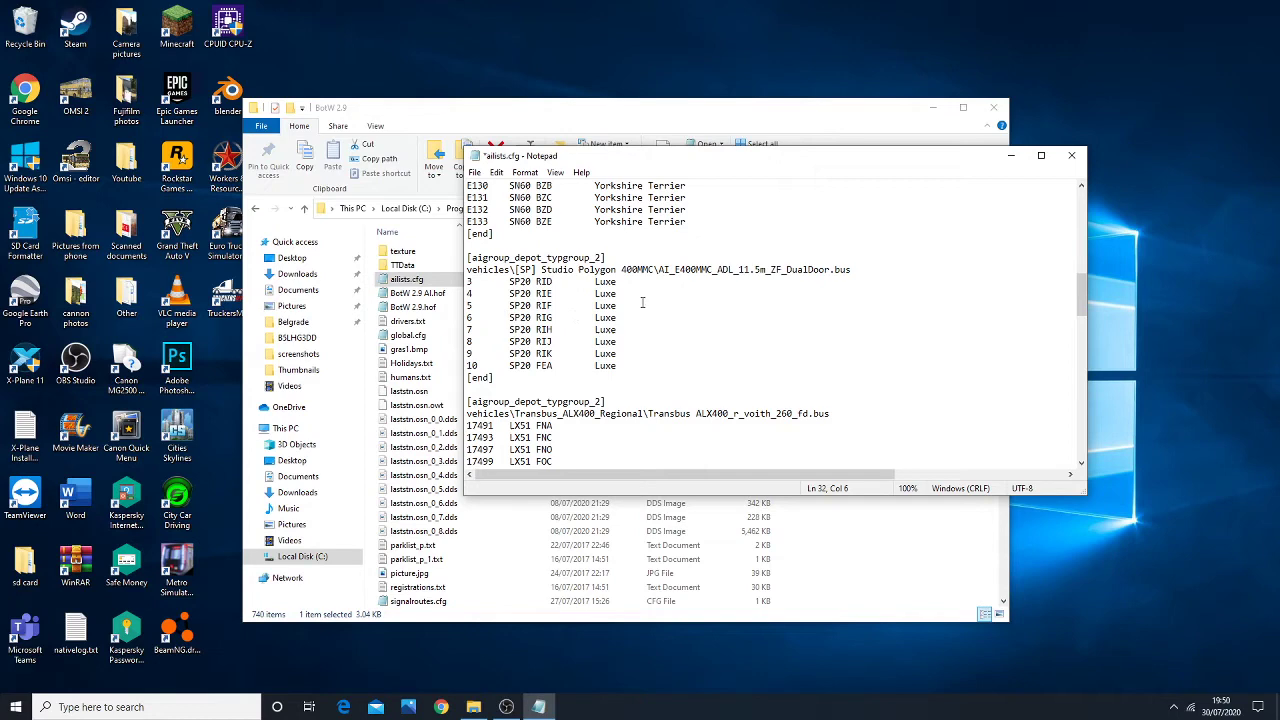
{"action": "left_click_drag", "start_coordinate": [675, 166], "coordinate": [745, 166]}
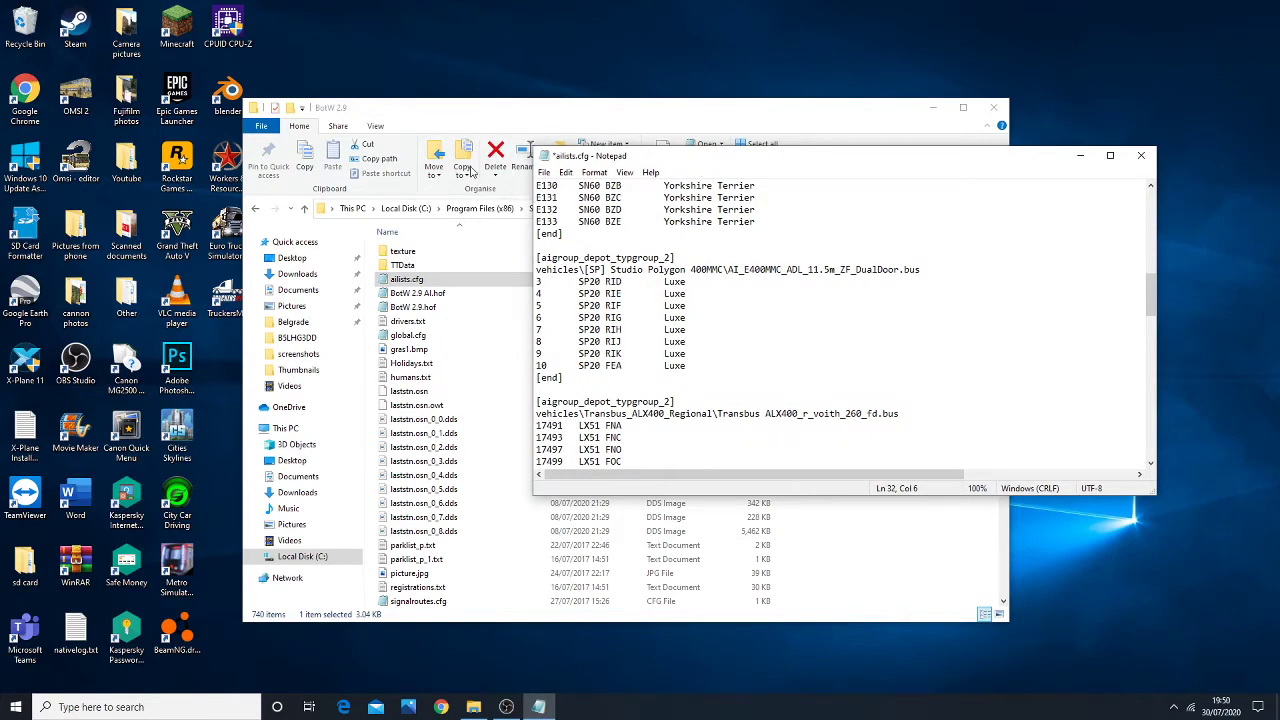
{"action": "left_click", "coordinate": [436, 121]}
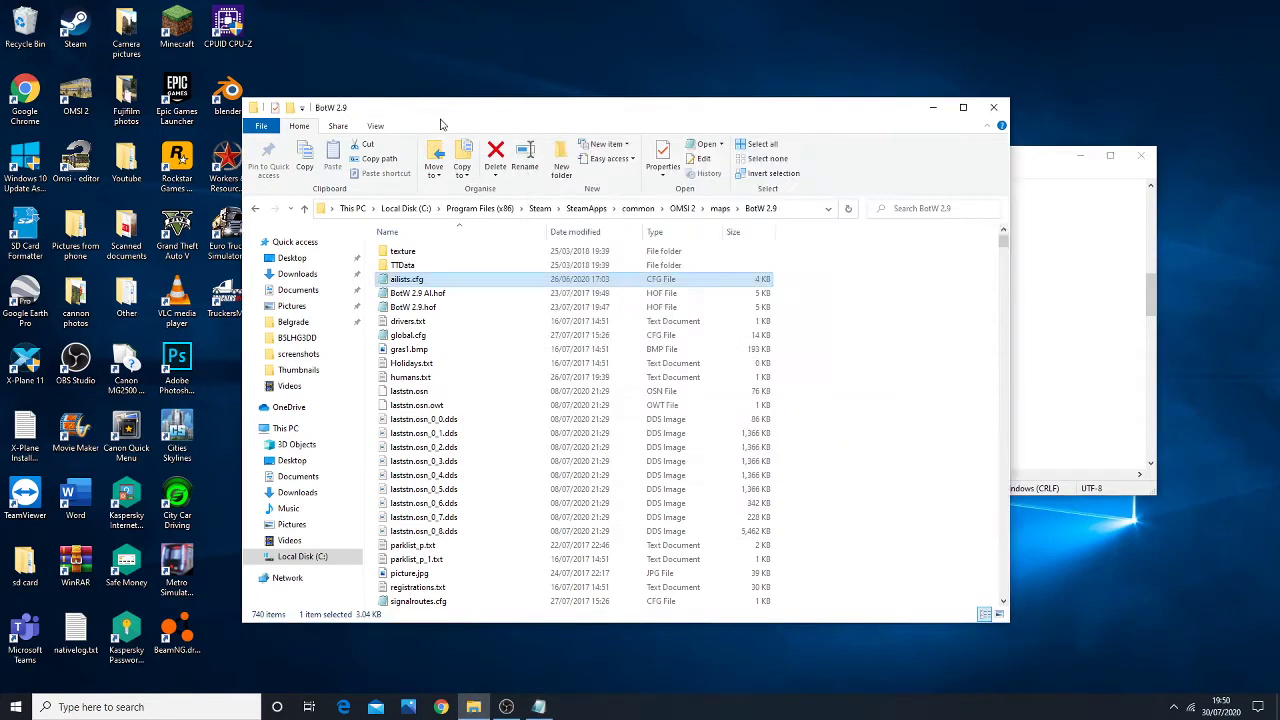
{"action": "left_click", "coordinate": [686, 208]}
{"action": "left_click_drag", "start_coordinate": [1003, 262], "coordinate": [1004, 400]}
{"action": "double_click", "coordinate": [420, 413]}
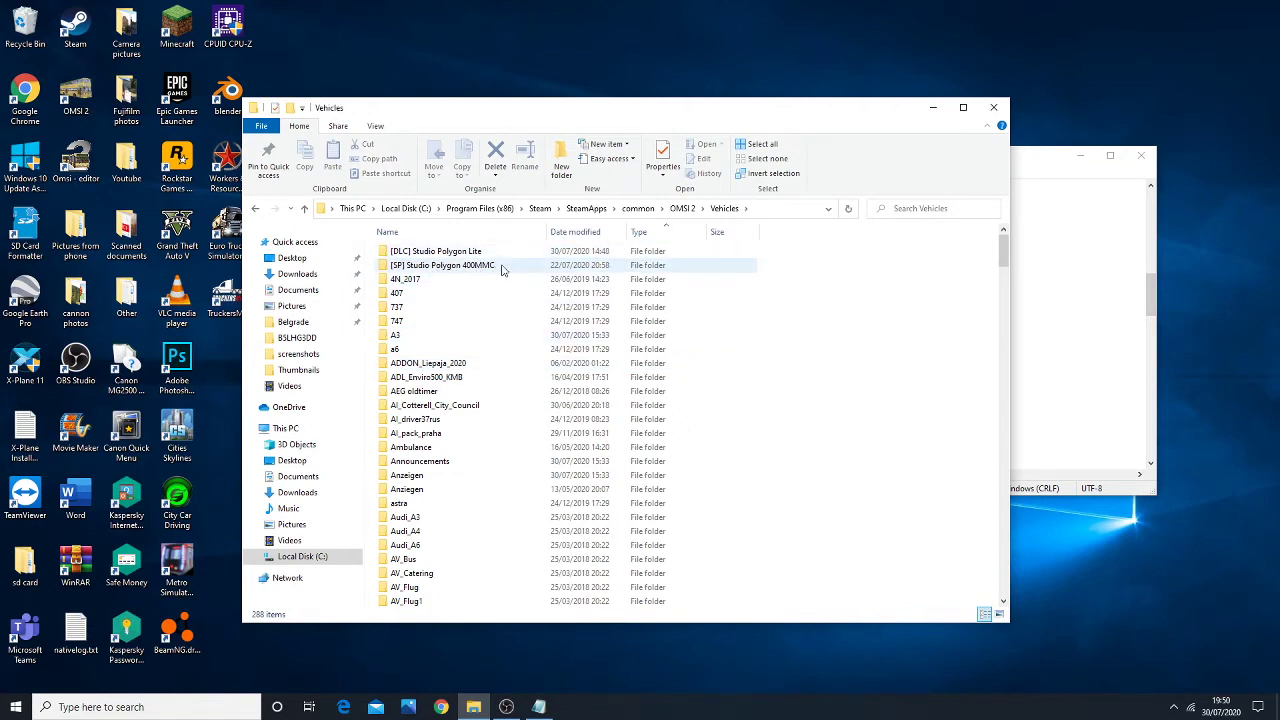
- Return to the Yorkshire list in Notepad and examine the [SP] Studio Polygon 400MMC folder name and full .bus path in its depot group
{"action": "left_click", "coordinate": [1060, 280]}
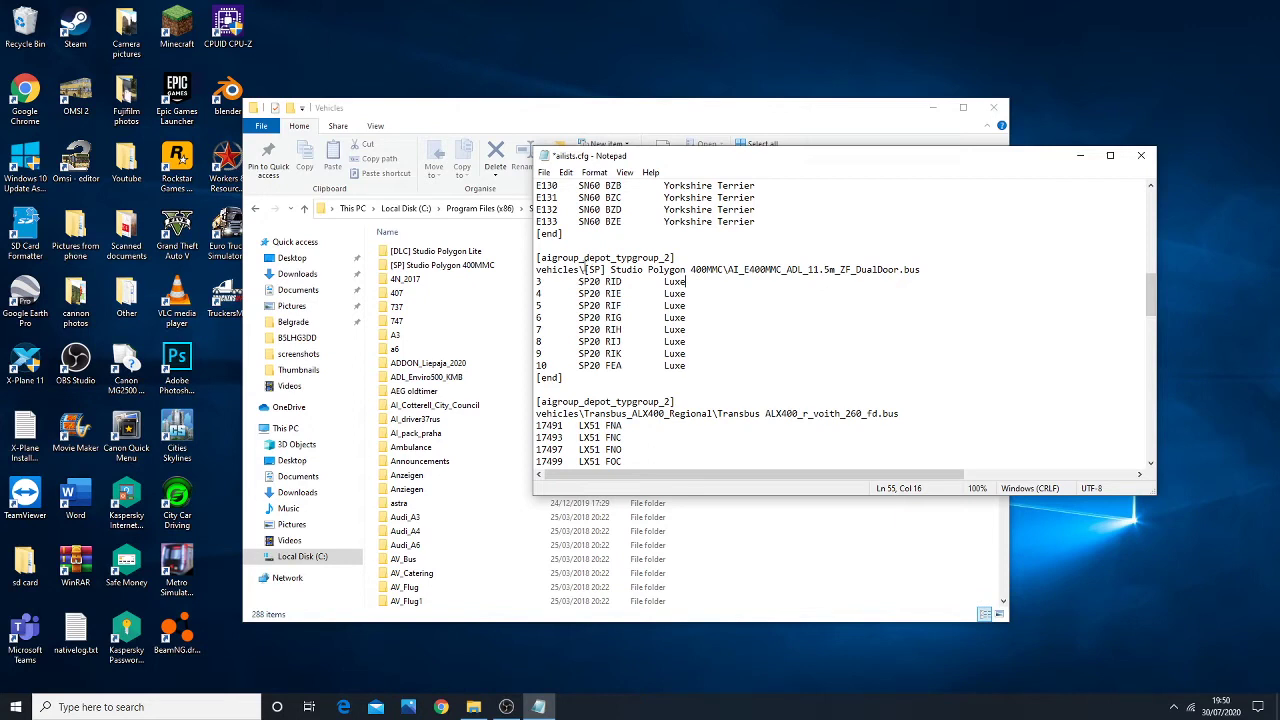
{"action": "left_click_drag", "start_coordinate": [584, 270], "coordinate": [720, 272]}
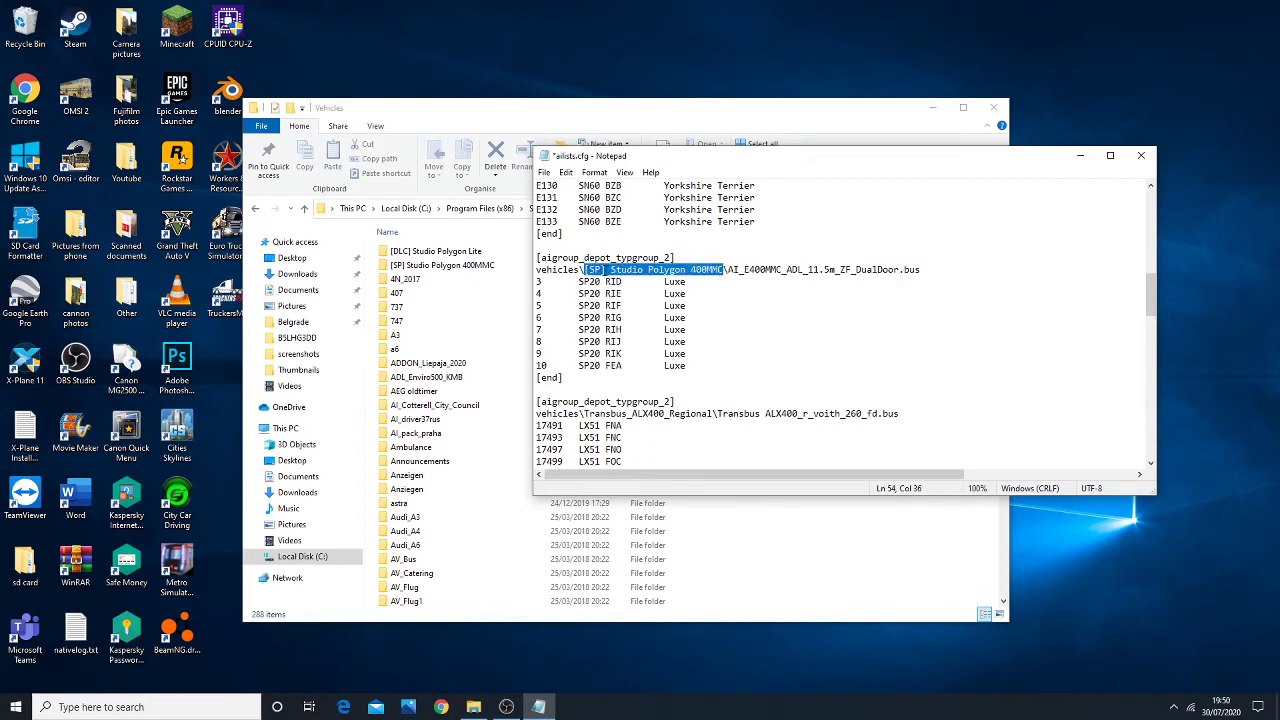
{"action": "left_click", "coordinate": [590, 270]}
{"action": "left_click_drag", "start_coordinate": [588, 270], "coordinate": [712, 270]}
{"action": "left_click", "coordinate": [559, 270]}
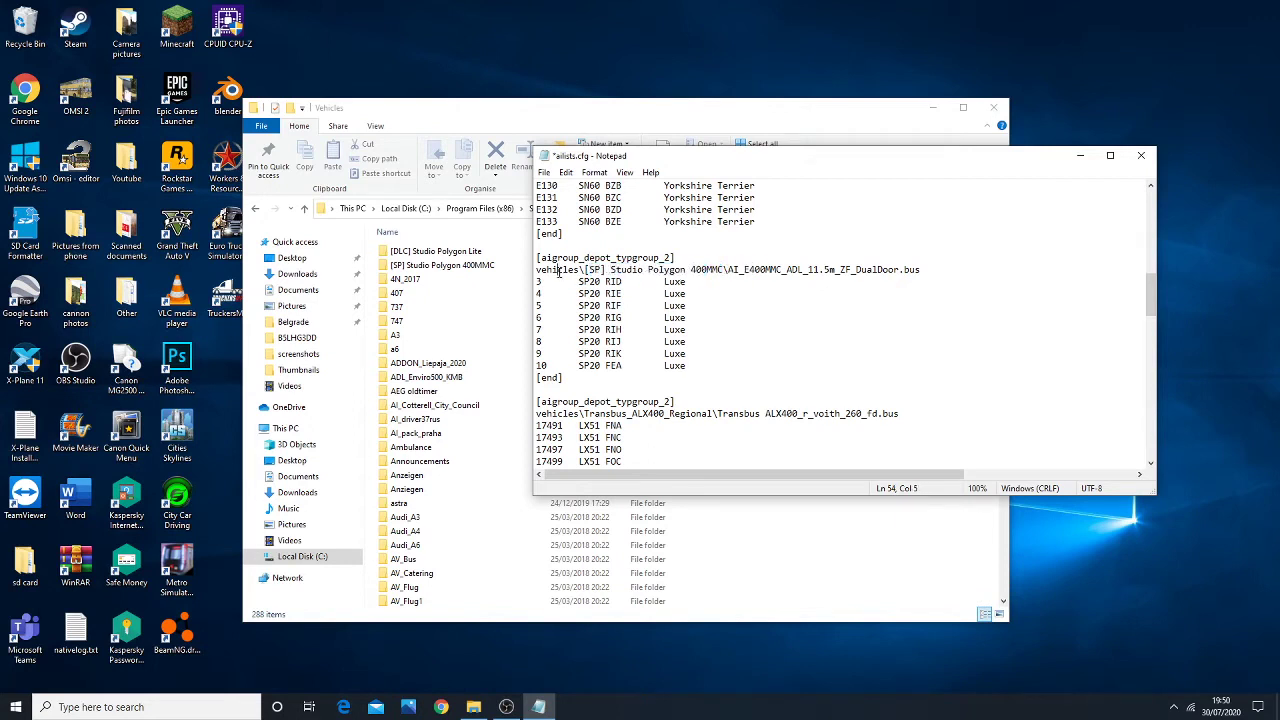
{"action": "left_click_drag", "start_coordinate": [536, 270], "coordinate": [948, 270]}
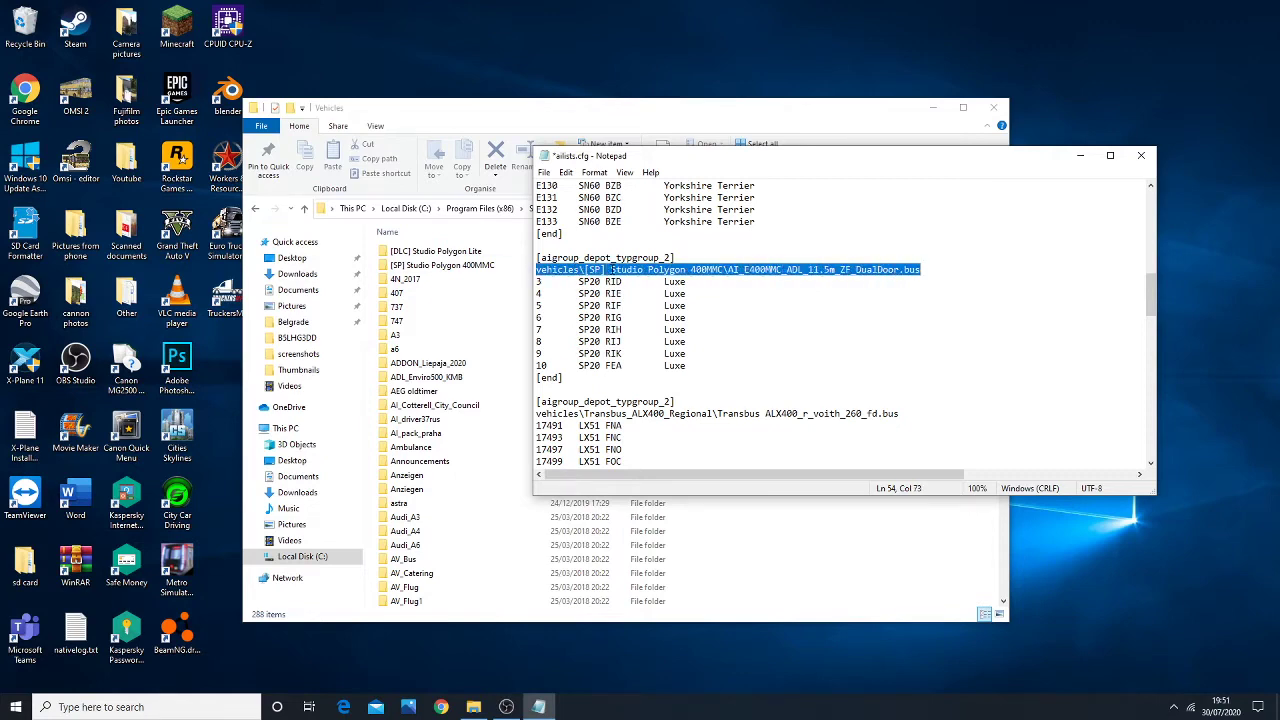
{"action": "left_click", "coordinate": [630, 270]}
- Find AI_E400MMC_ADL_11.5m_ZF_DualDoor.bus in the [SP] Studio Polygon 400MMC folder, compare it with the list's path, and return to the Vehicles folder
{"action": "left_click_drag", "start_coordinate": [702, 167], "coordinate": [705, 253]}
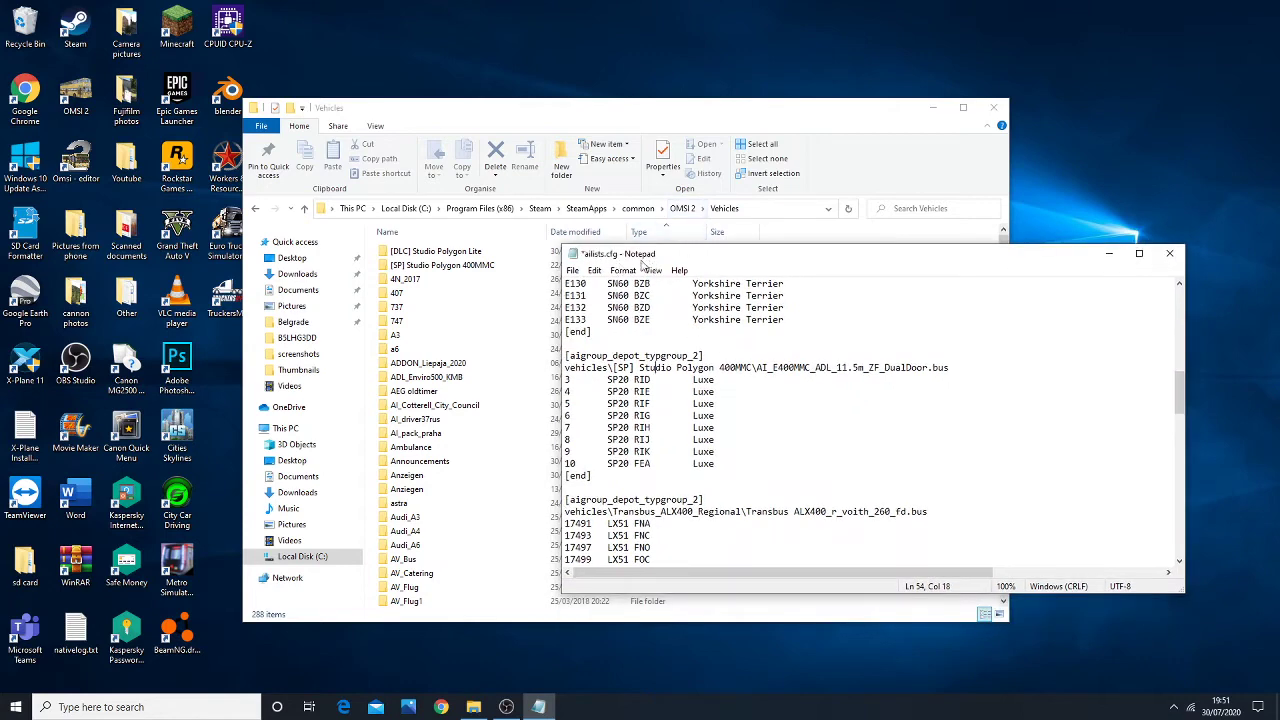
{"action": "double_click", "coordinate": [442, 265]}
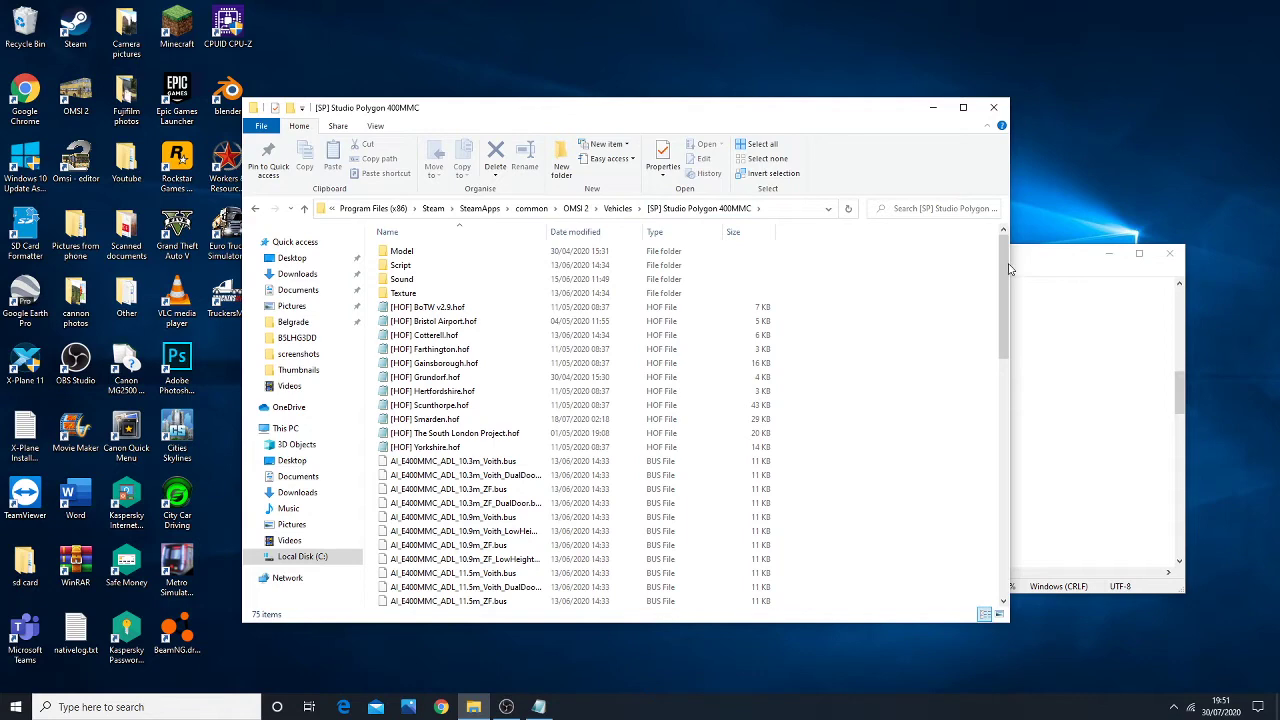
{"action": "left_click_drag", "start_coordinate": [1004, 268], "coordinate": [1001, 312]}
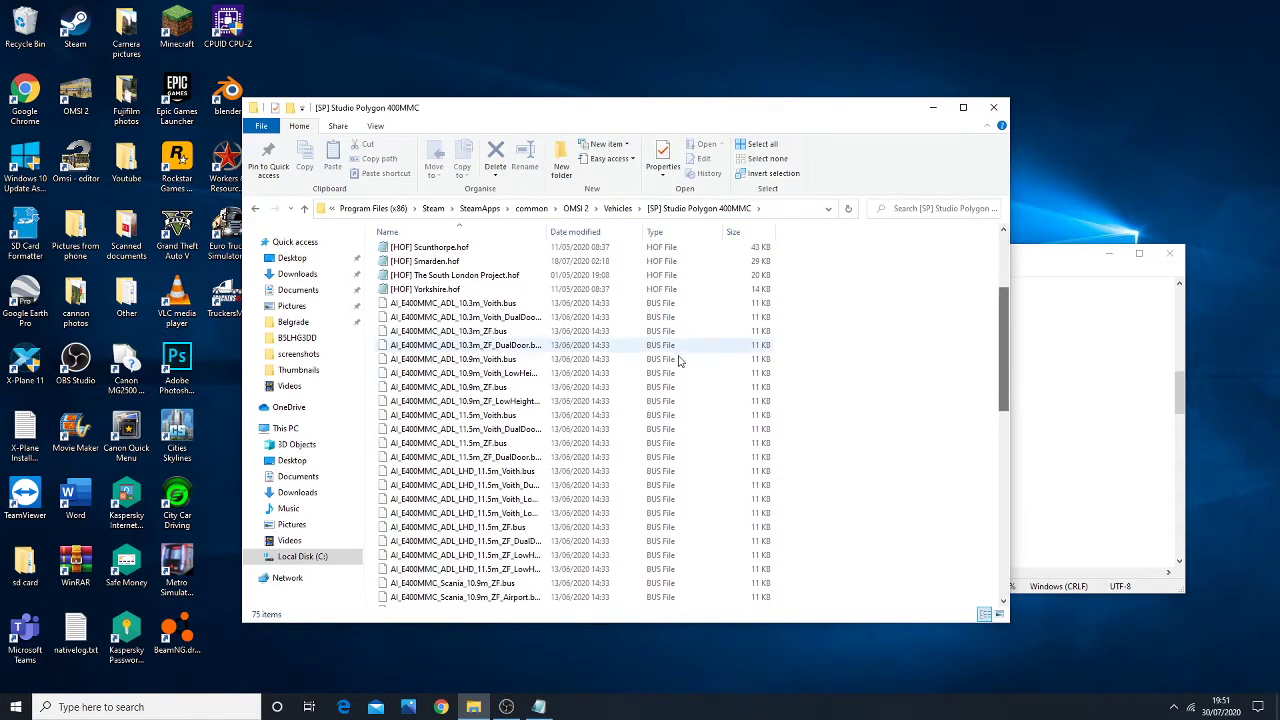
{"action": "left_click", "coordinate": [1031, 280]}
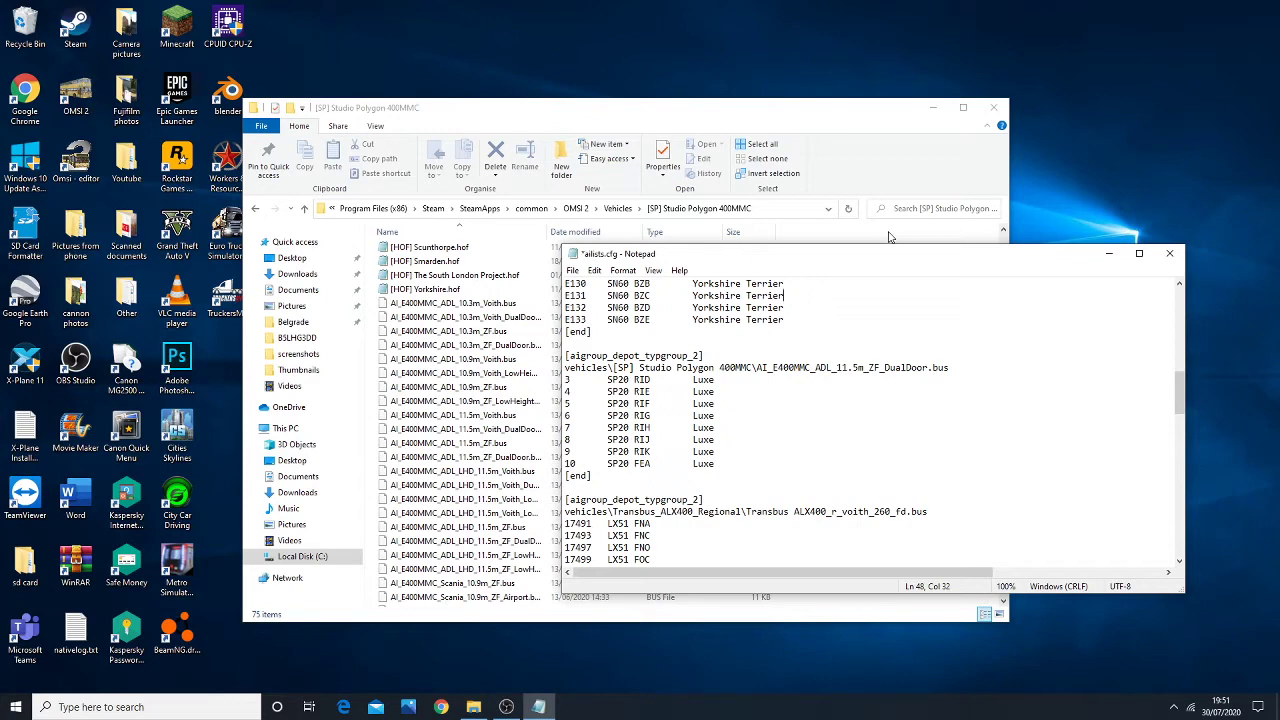
{"action": "left_click", "coordinate": [843, 241]}
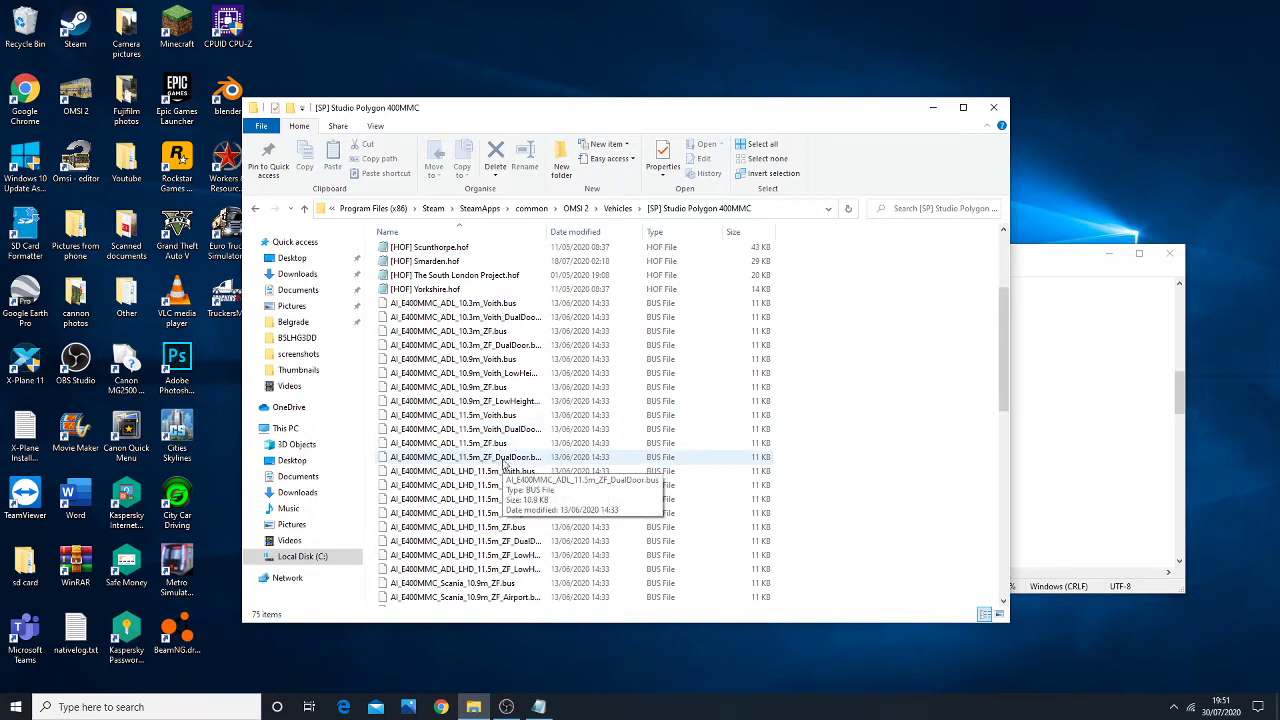
{"action": "left_click", "coordinate": [505, 463]}
{"action": "key", "text": "alt+Tab"}
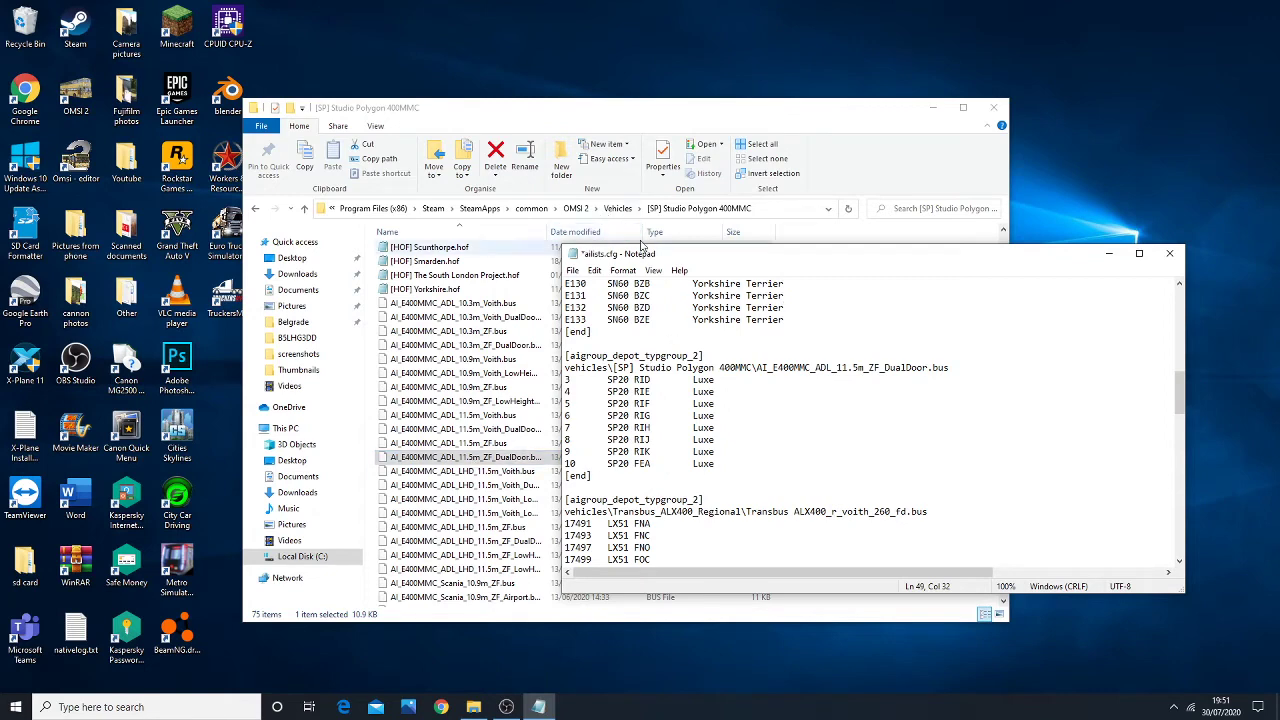
{"action": "left_click", "coordinate": [255, 210]}
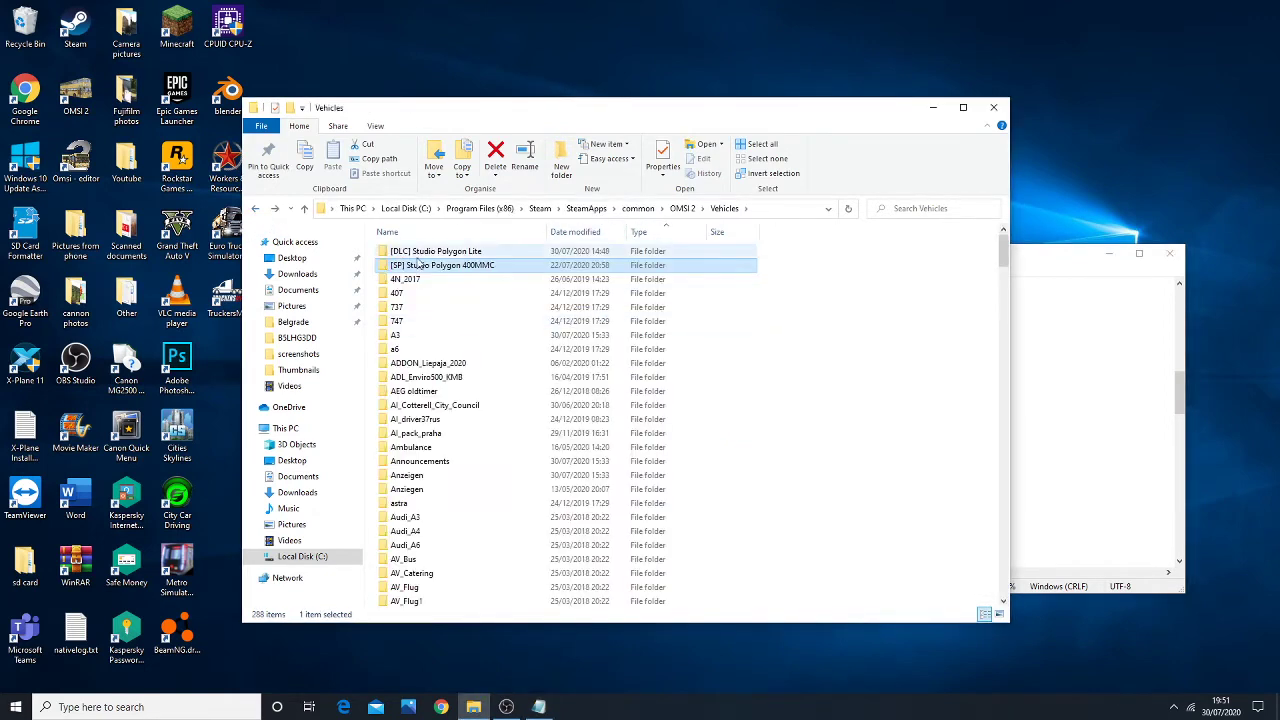
{"action": "right_click", "coordinate": [414, 266]}
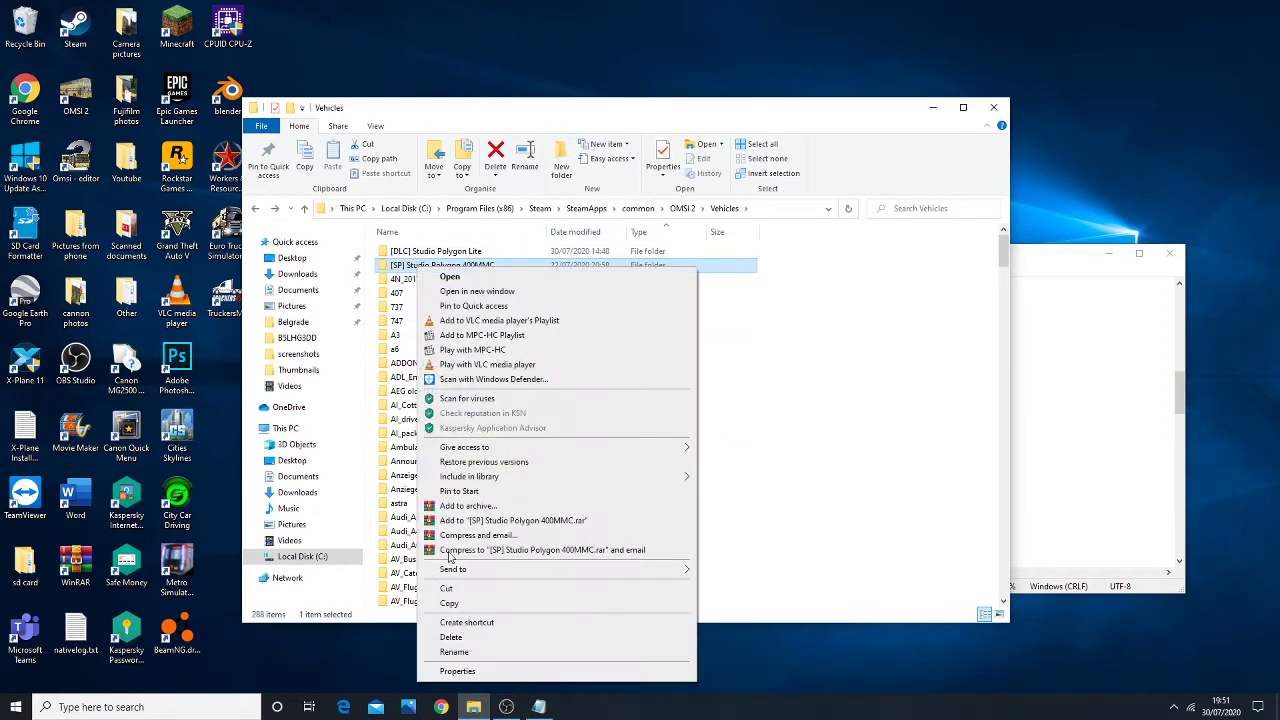
{"action": "left_click", "coordinate": [456, 652]}
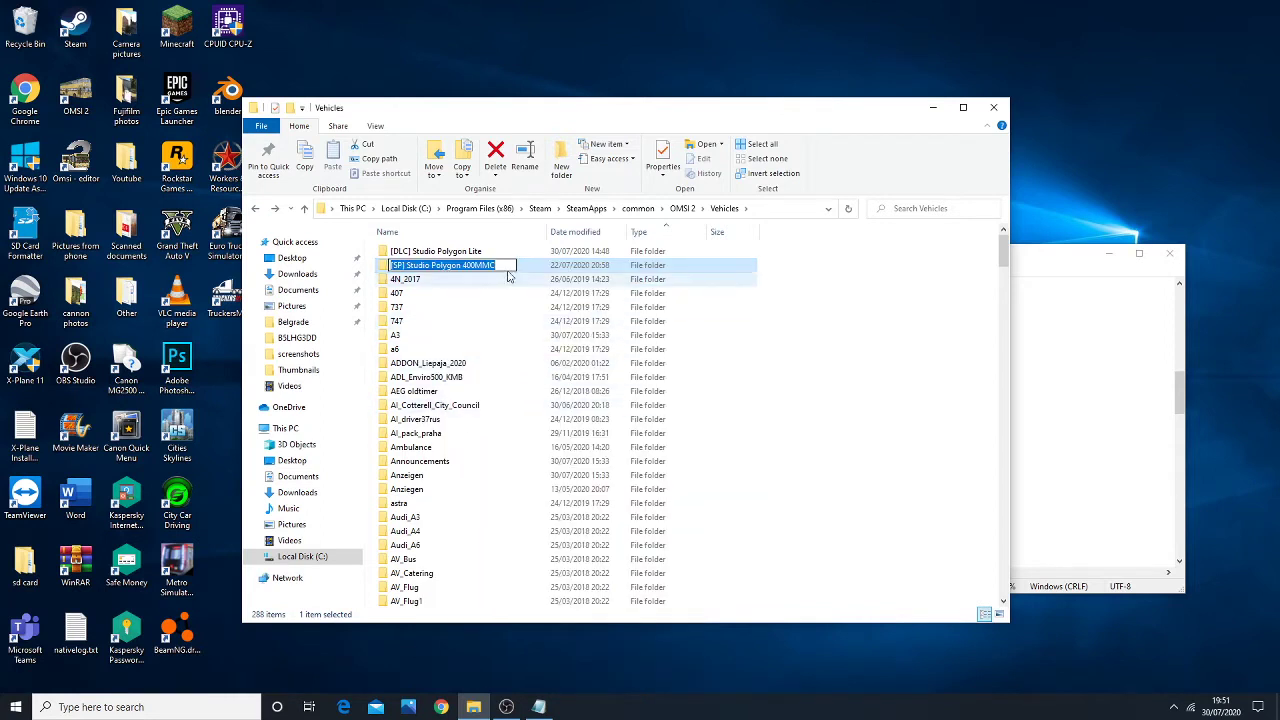
{"action": "right_click", "coordinate": [477, 264]}
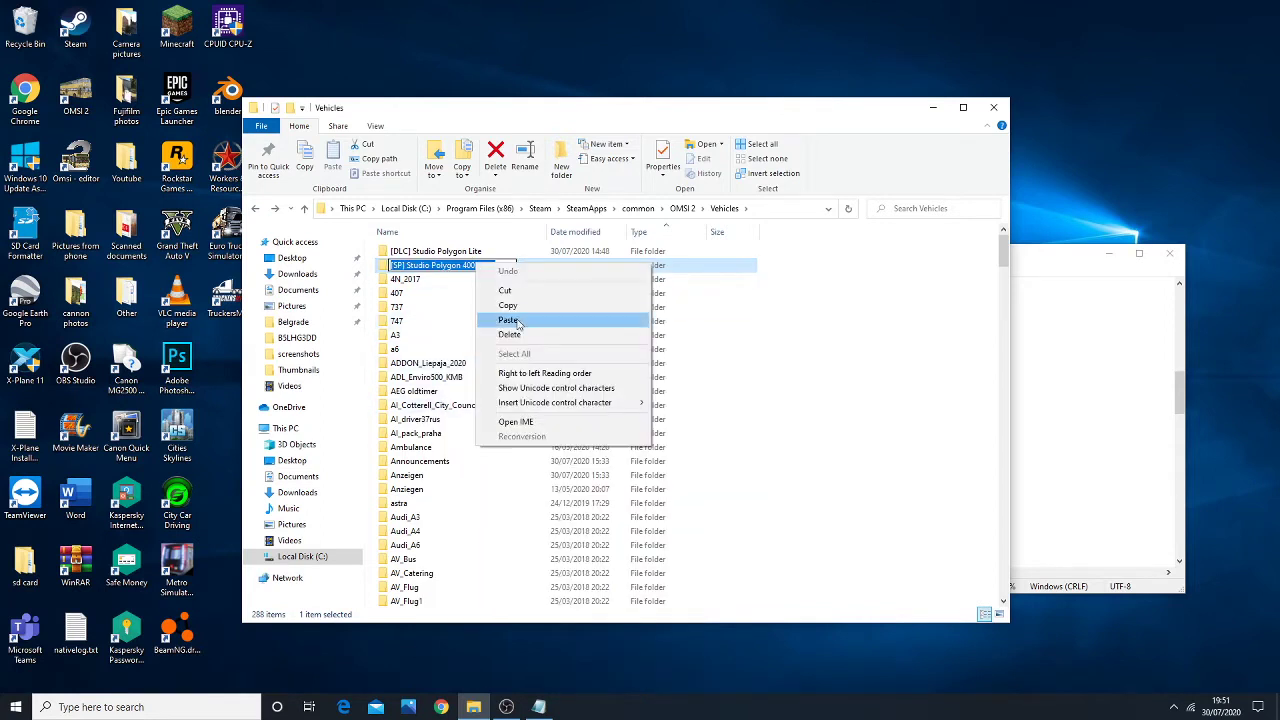
{"action": "left_click", "coordinate": [826, 277]}
{"action": "key", "text": "alt+Tab"}
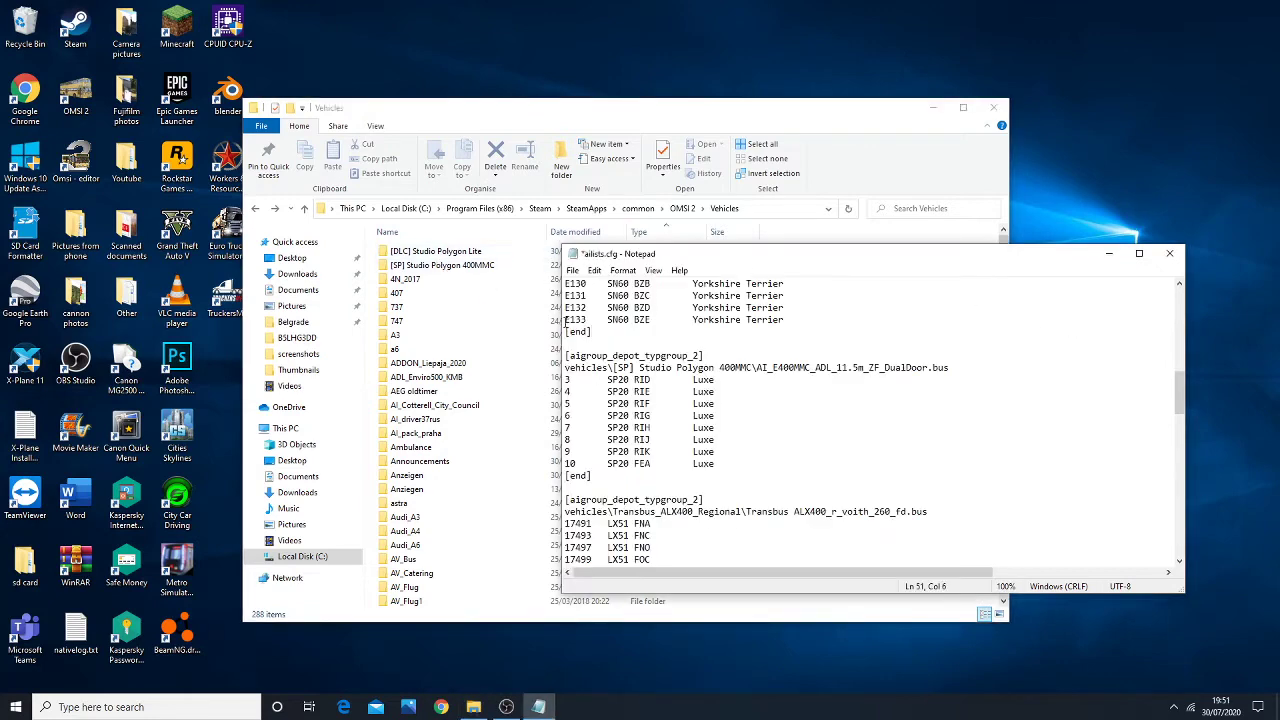
- Open the [SP] Studio Polygon 400MMC folder and bring up the name of AI_E400MMC_ADL_10.9m_ZF.bus as editable text, without renaming the file
{"action": "double_click", "coordinate": [435, 266]}
{"action": "scroll", "coordinate": [515, 360], "scroll_direction": "down", "scroll_amount": 5}
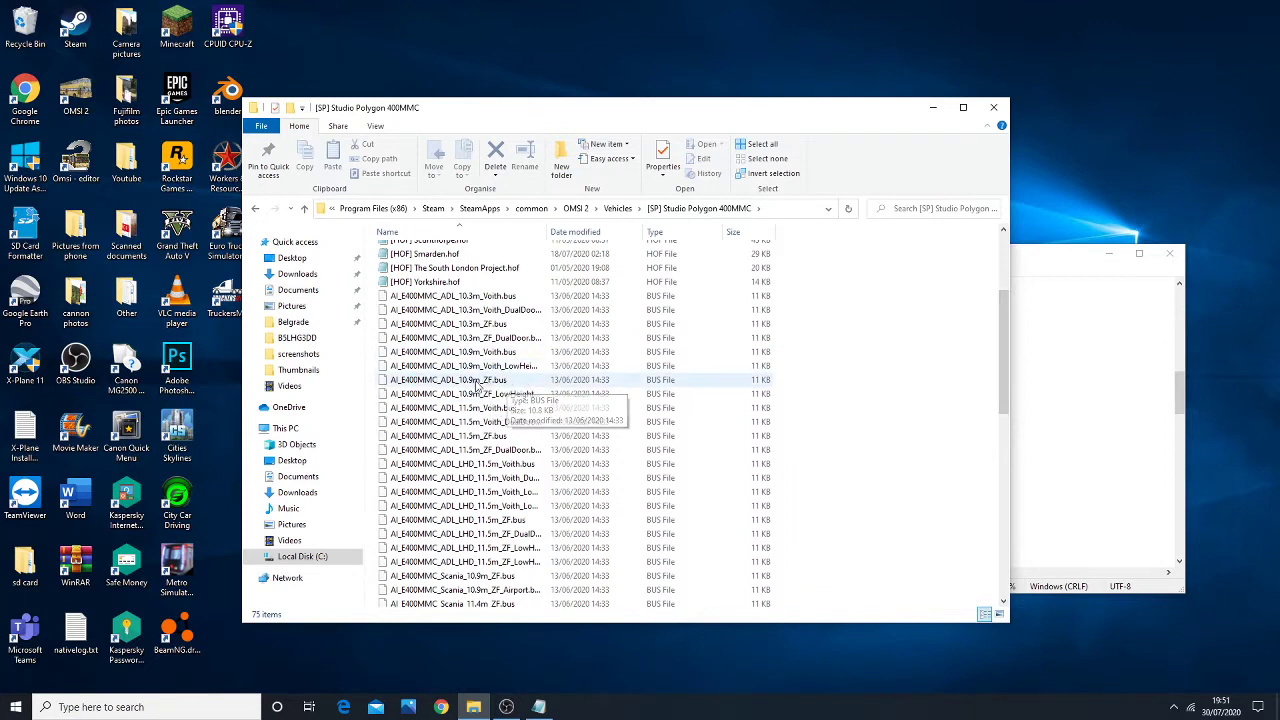
{"action": "left_click", "coordinate": [468, 384]}
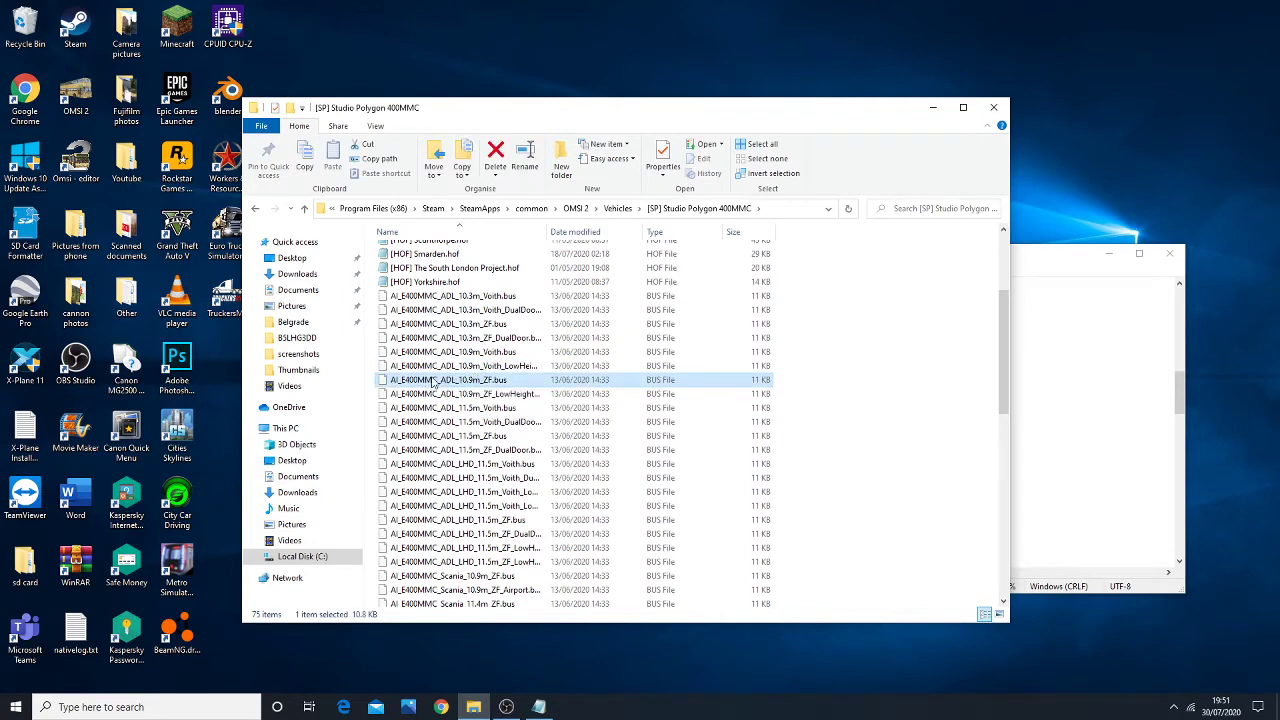
{"action": "right_click", "coordinate": [432, 381]}
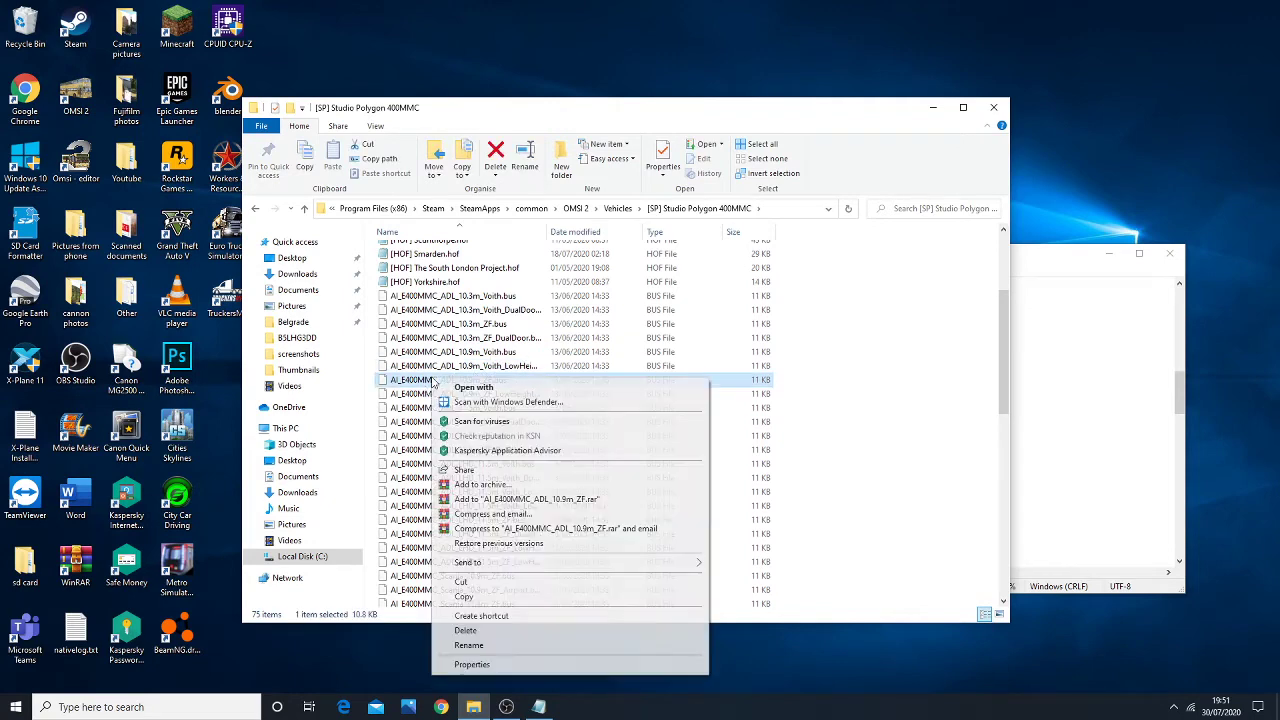
{"action": "left_click", "coordinate": [469, 646]}
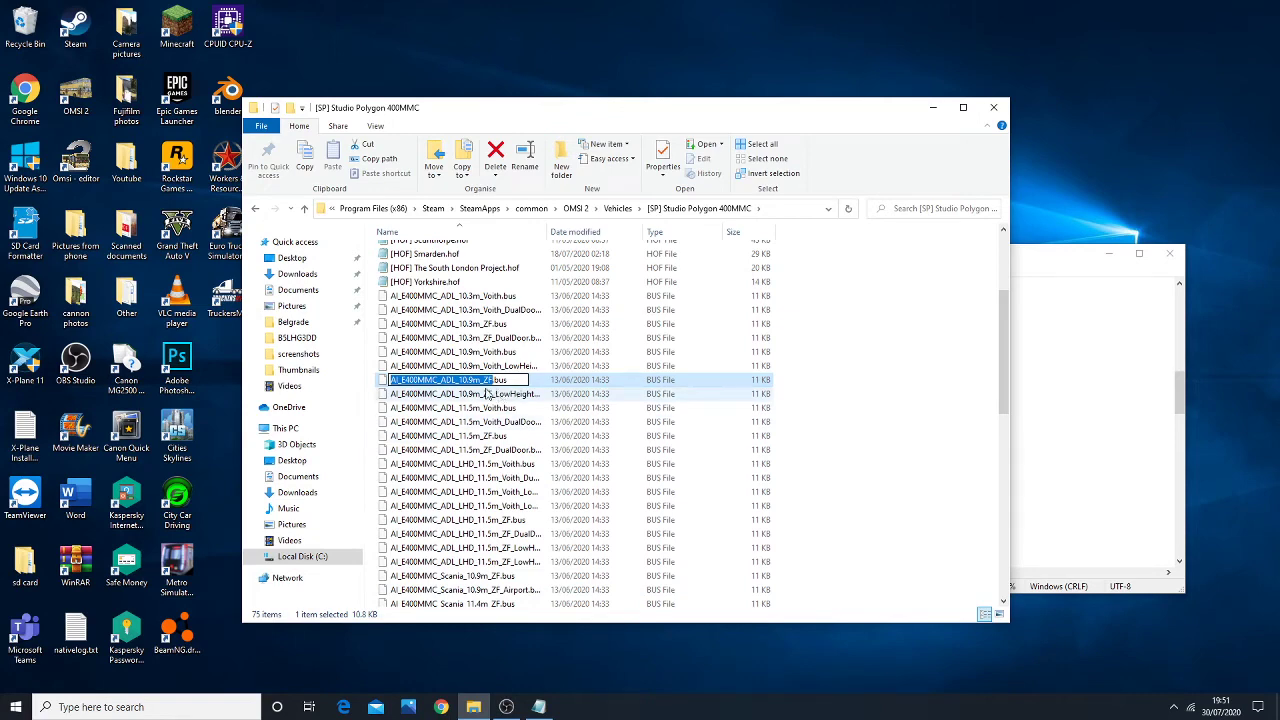
{"action": "left_click", "coordinate": [1080, 324]}
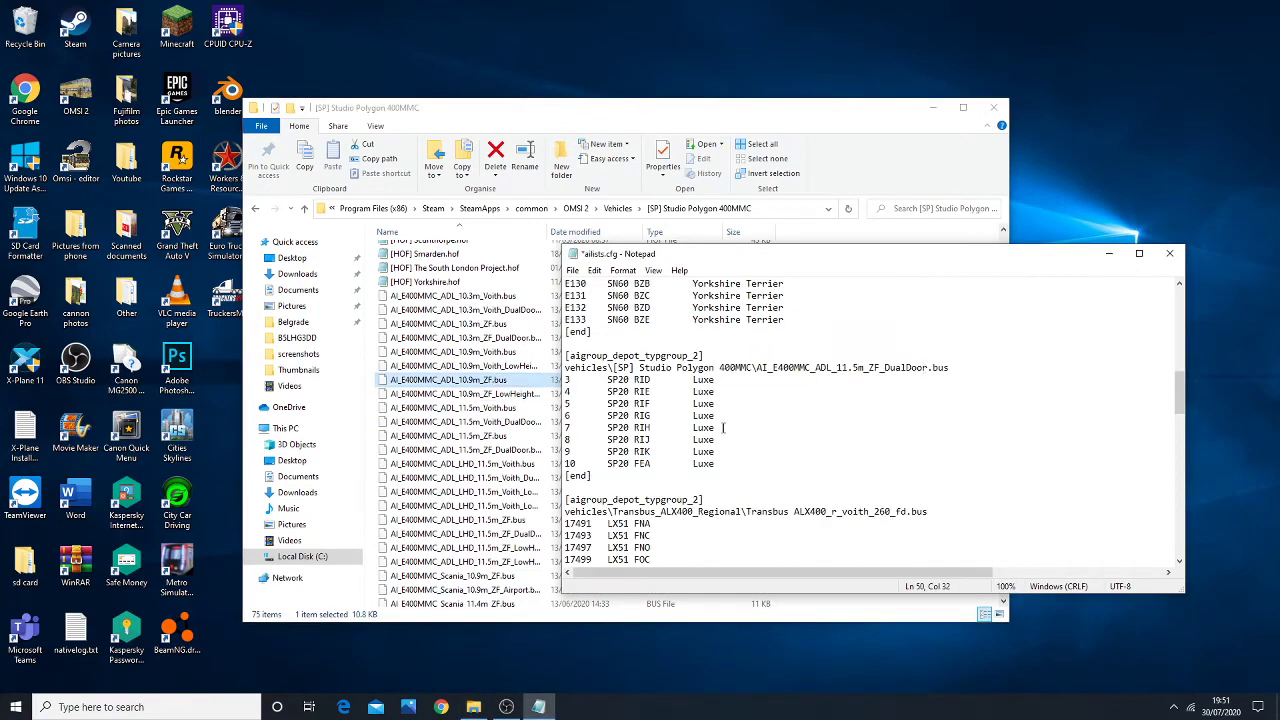
{"action": "right_click", "coordinate": [488, 384]}
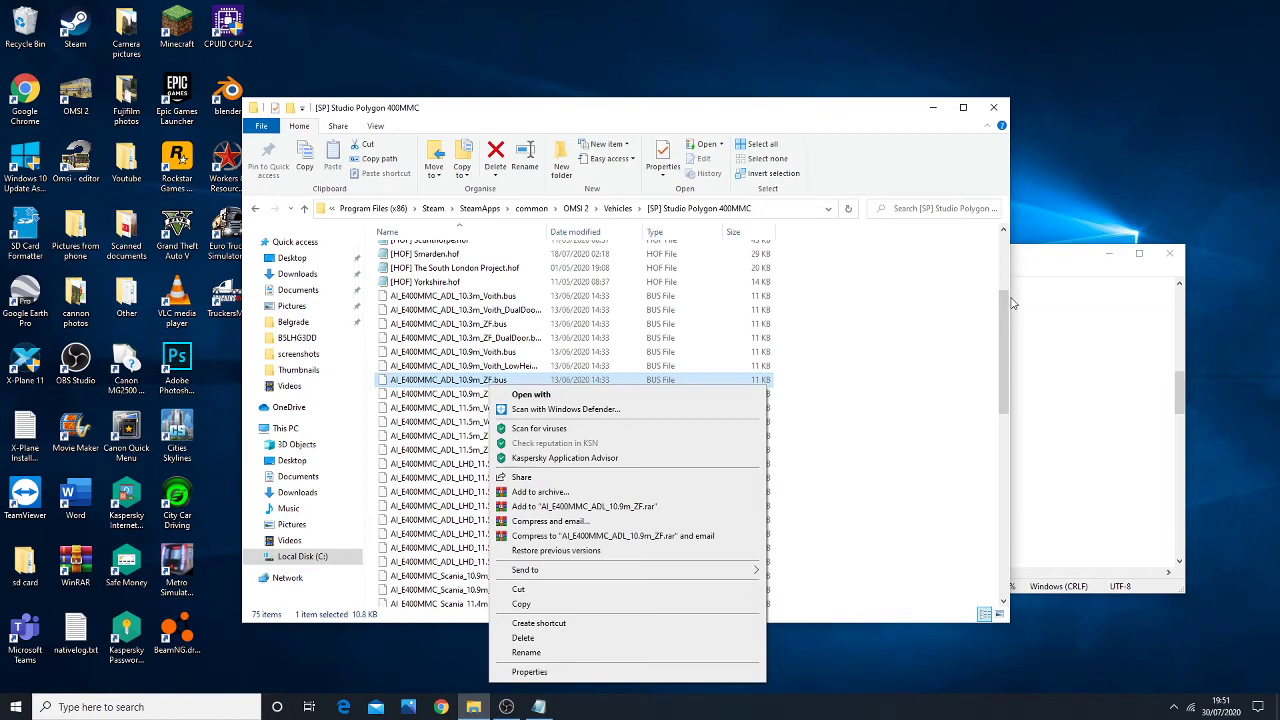
- Return to the Yorkshire list and highlight the full [SP] Studio Polygon 400MMC .bus path to examine where the file name belongs
{"action": "left_click", "coordinate": [1062, 302]}
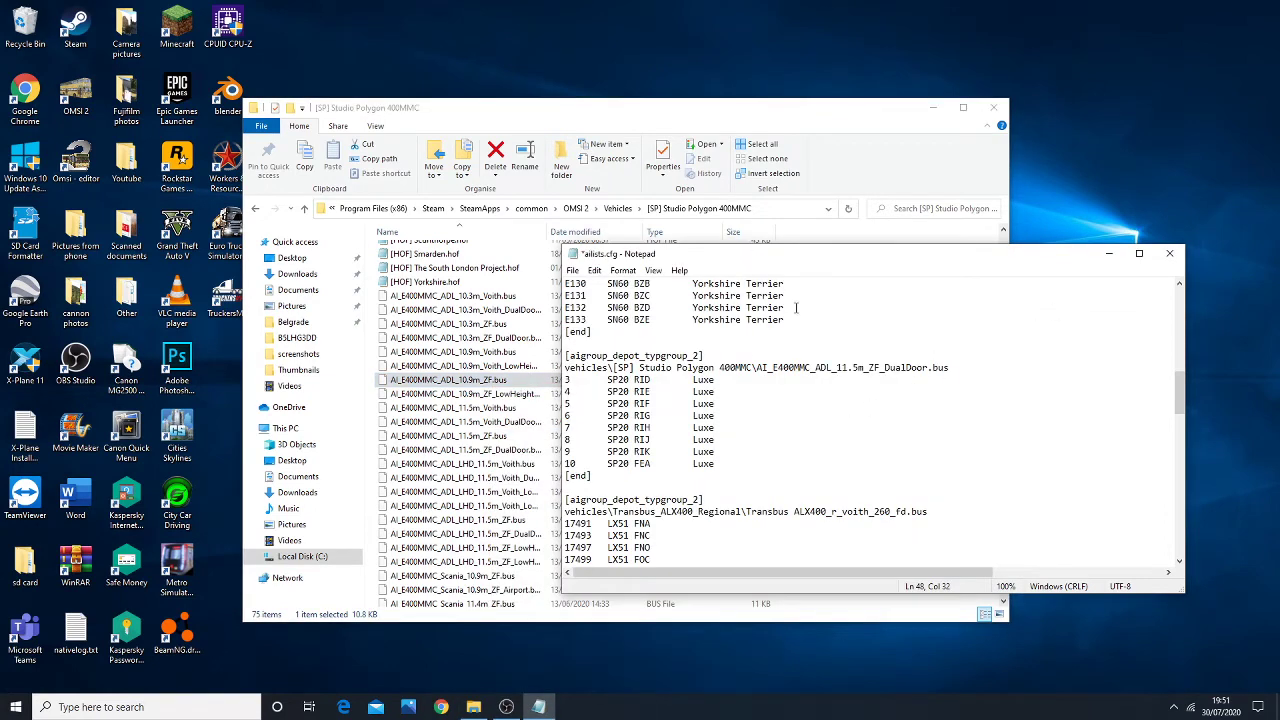
{"action": "left_click_drag", "start_coordinate": [946, 360], "coordinate": [566, 365]}
{"action": "left_click", "coordinate": [634, 380]}
- Open Nos_E400MMC.org and Regs_E400MMC.org from the bus folder to examine the fleet numbers and registrations, closing each file after reading
{"action": "left_click", "coordinate": [882, 238]}
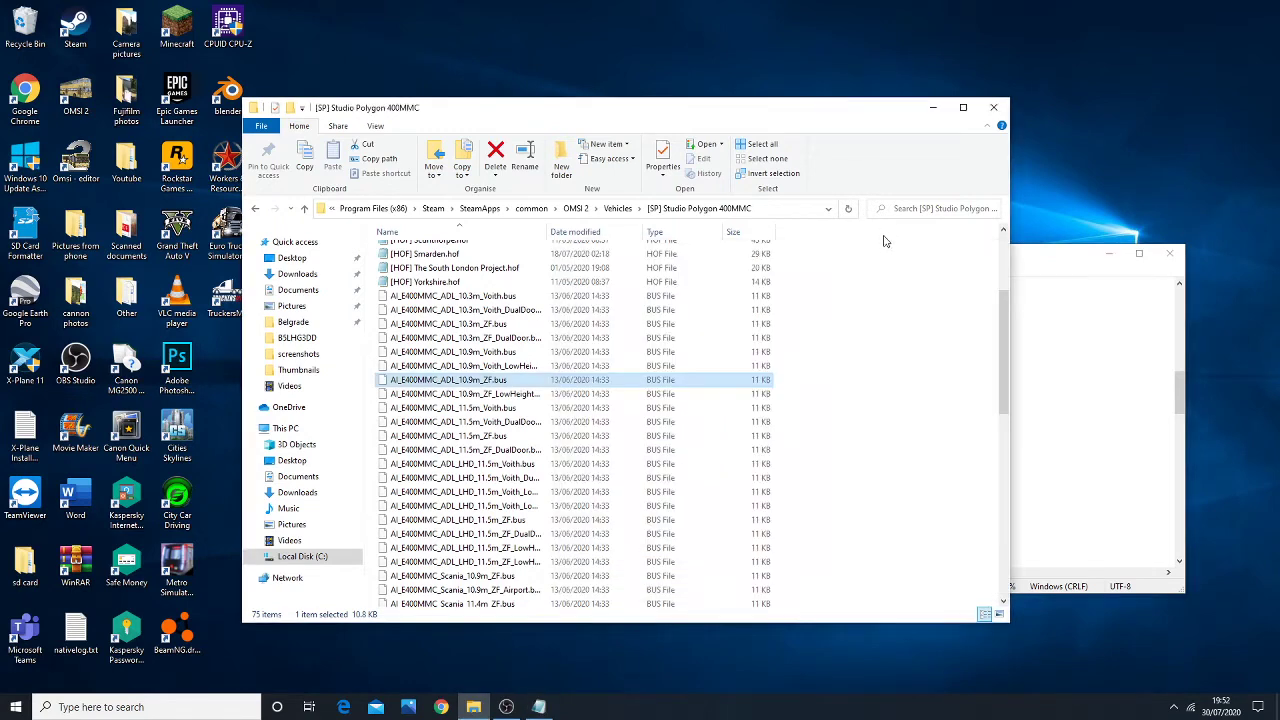
{"action": "left_click_drag", "start_coordinate": [1002, 305], "coordinate": [998, 532]}
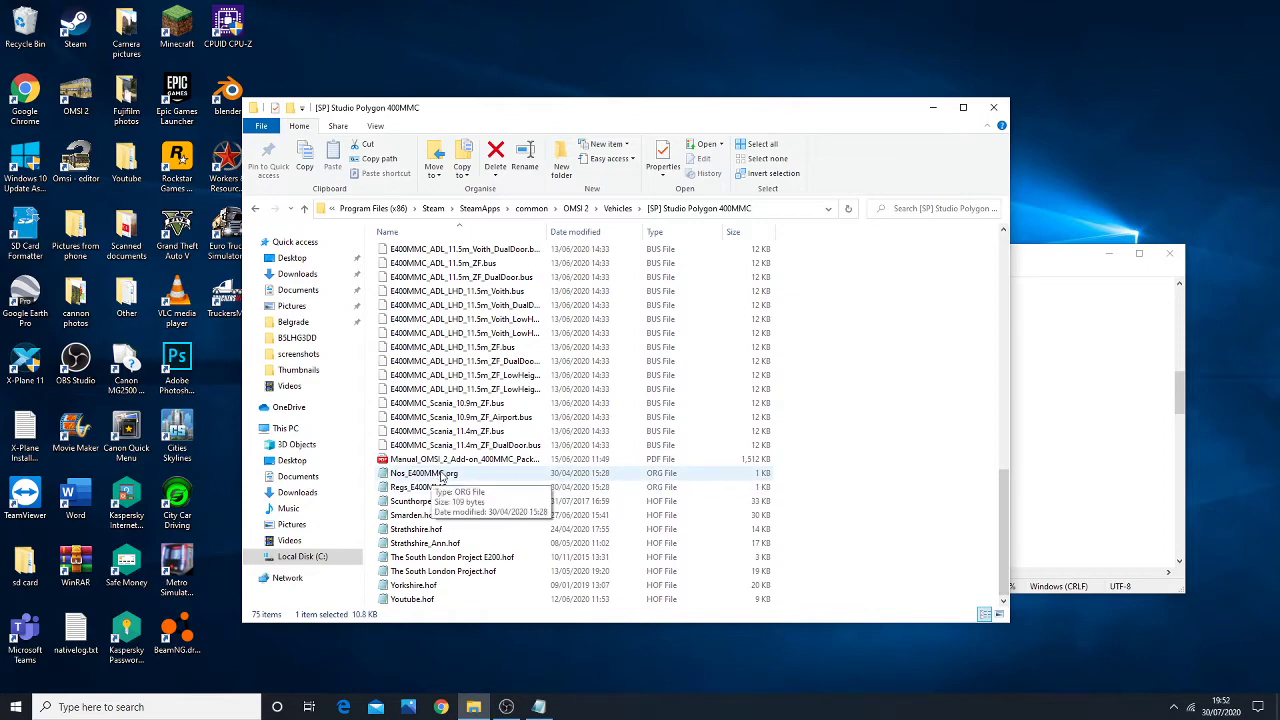
{"action": "double_click", "coordinate": [443, 476]}
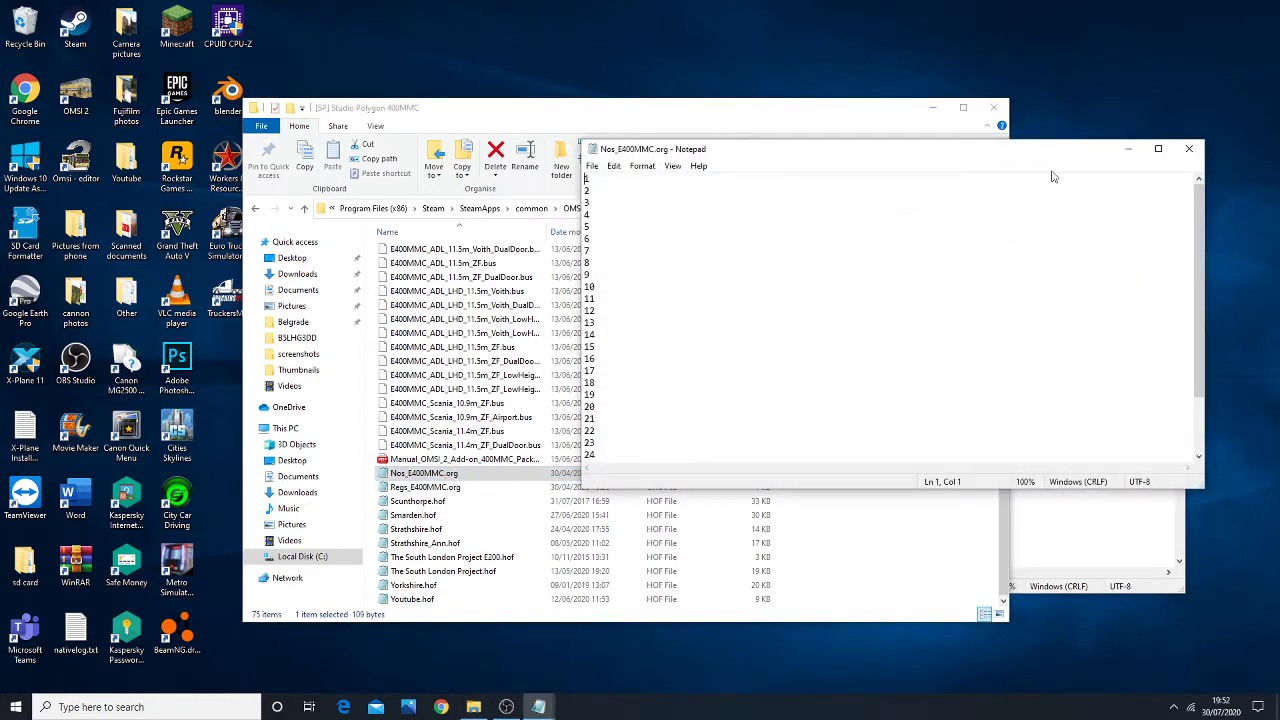
{"action": "left_click_drag", "start_coordinate": [1196, 205], "coordinate": [1206, 261]}
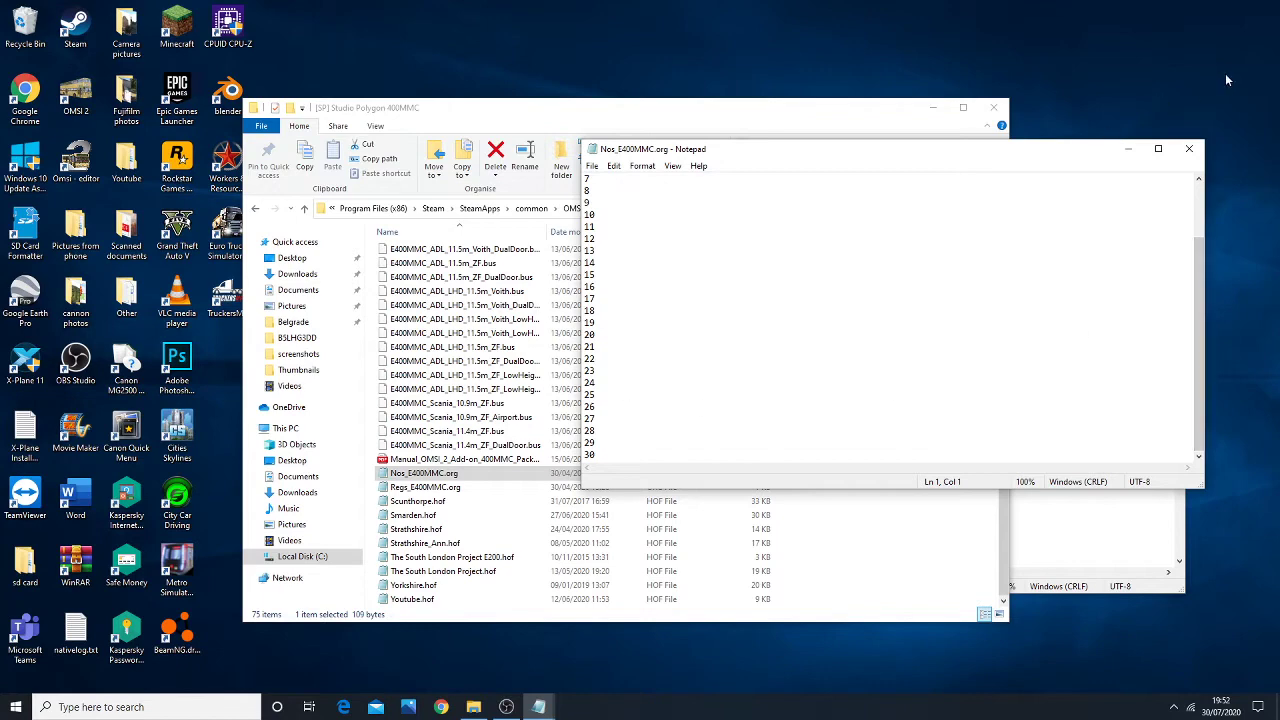
{"action": "left_click", "coordinate": [1189, 149]}
{"action": "double_click", "coordinate": [425, 487]}
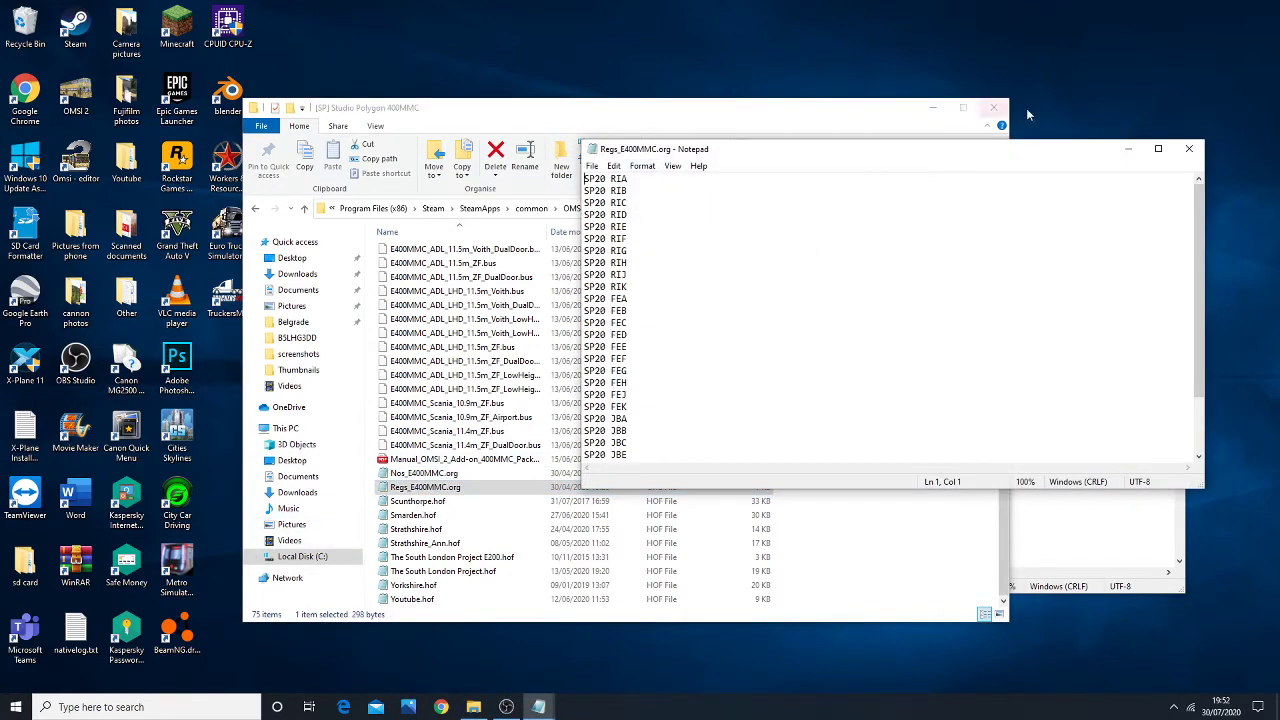
{"action": "left_click", "coordinate": [1189, 149]}
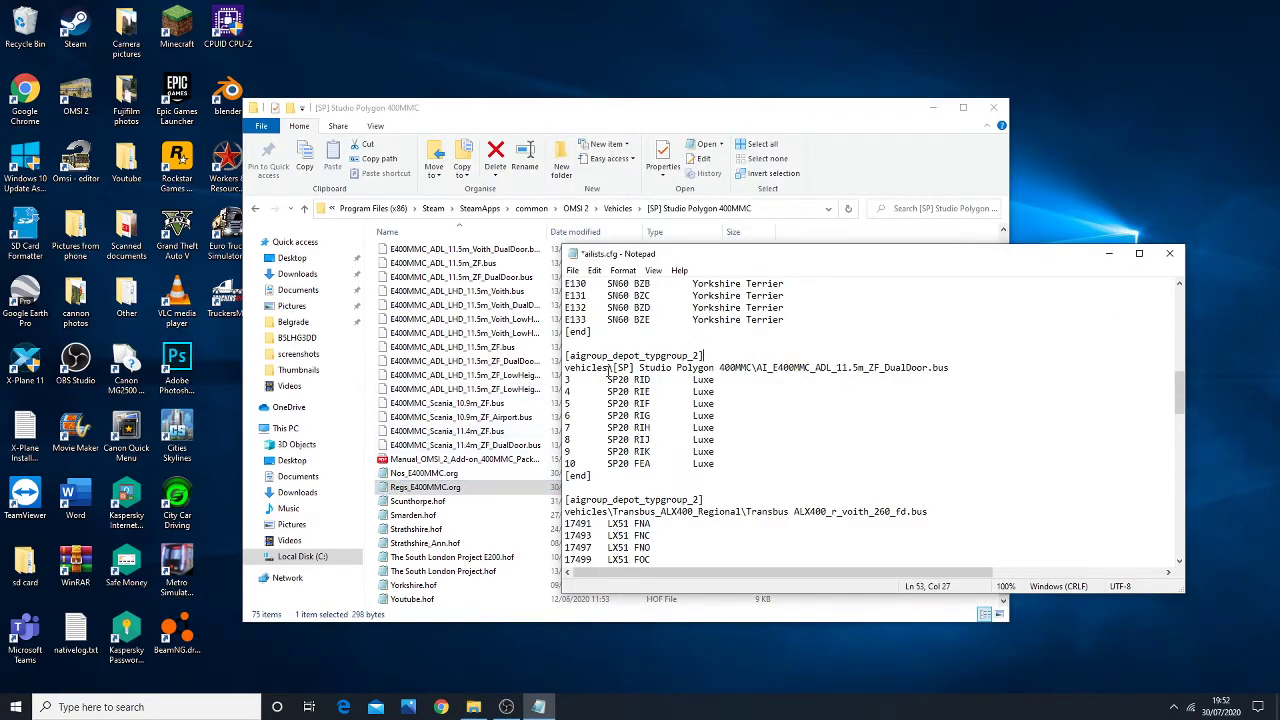
- Examine the fleet number 3 and registration SP20 RID in the Yorkshire list's 400MMC depot group
{"action": "double_click", "coordinate": [567, 381]}
{"action": "key", "text": "shift+Right"}
{"action": "left_click", "coordinate": [650, 380]}
{"action": "left_click", "coordinate": [645, 381]}
- Browse from the bus folder through Texture, Repaints and ADL to the 11.5m Dual Door folder and view its repaint files
{"action": "left_click", "coordinate": [870, 242]}
{"action": "left_click_drag", "start_coordinate": [1004, 490], "coordinate": [1001, 260]}
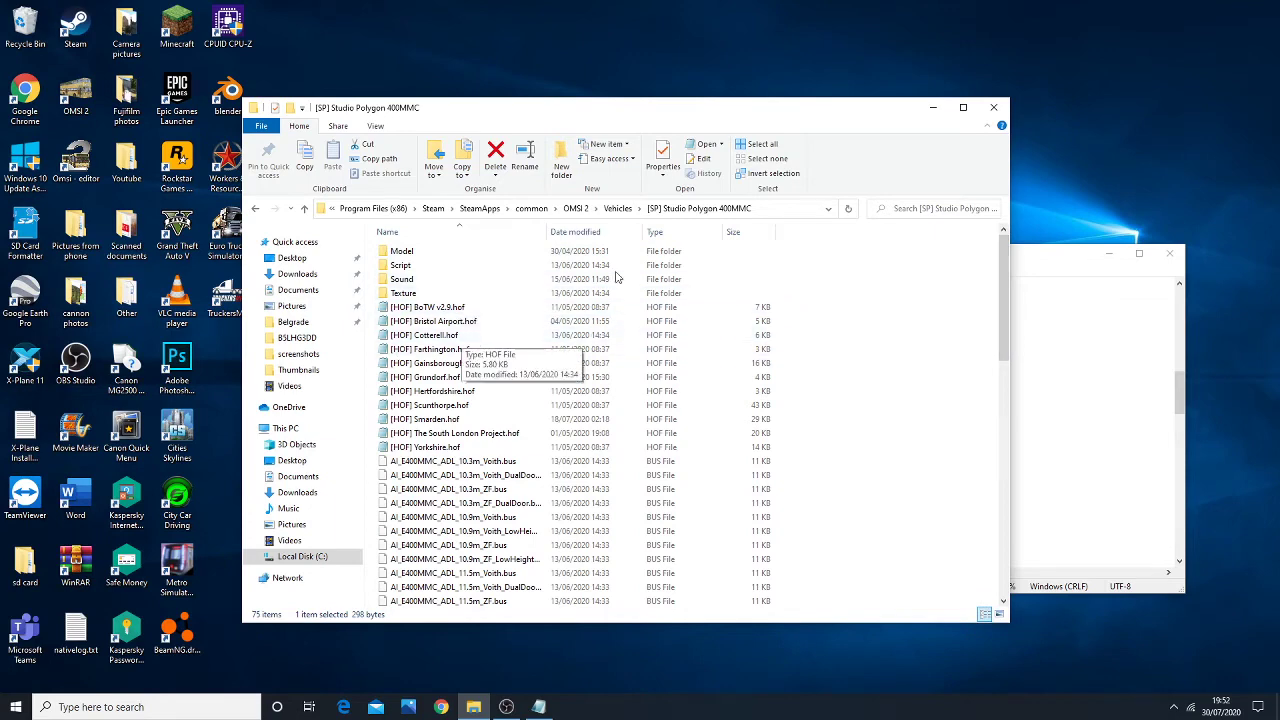
{"action": "double_click", "coordinate": [455, 294]}
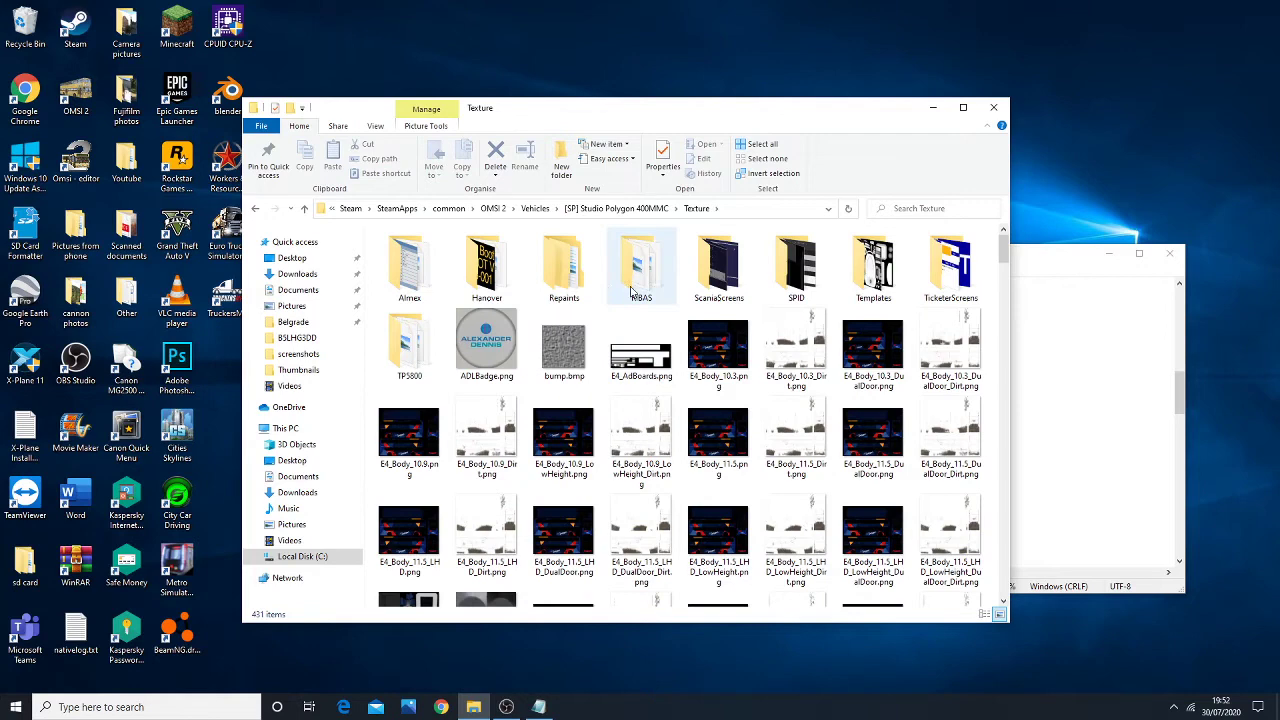
{"action": "double_click", "coordinate": [540, 290]}
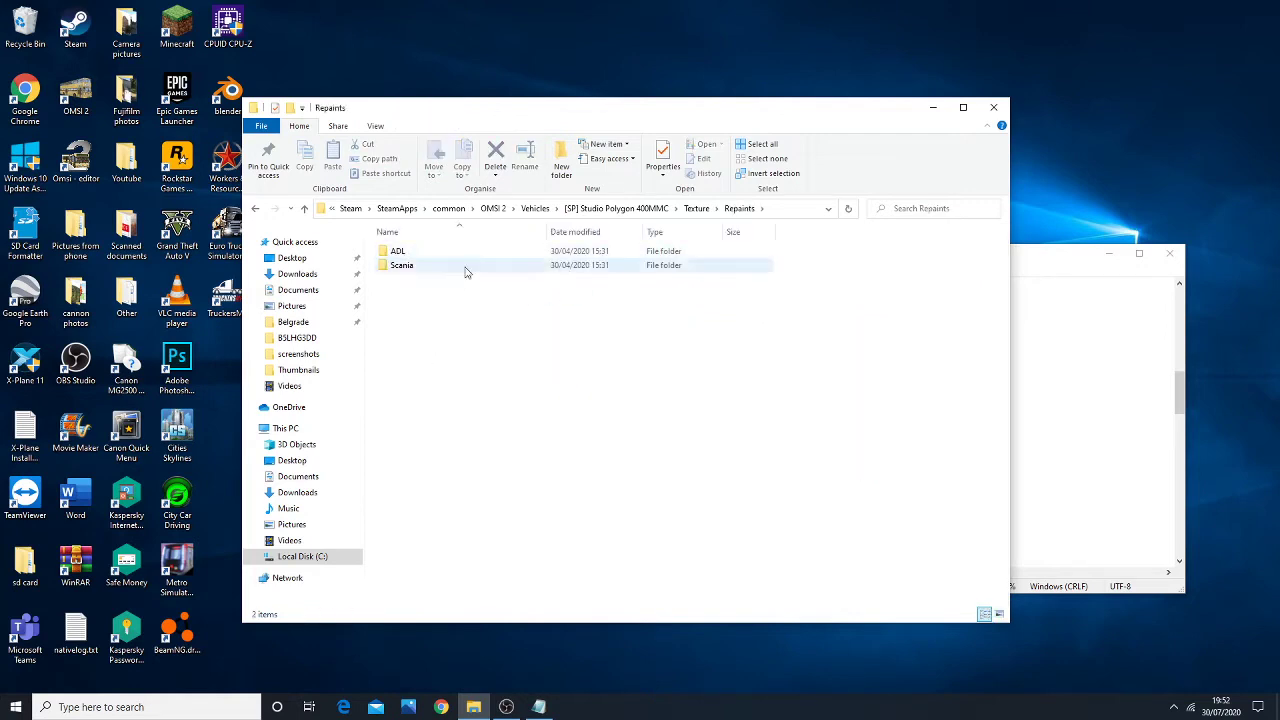
{"action": "double_click", "coordinate": [400, 252]}
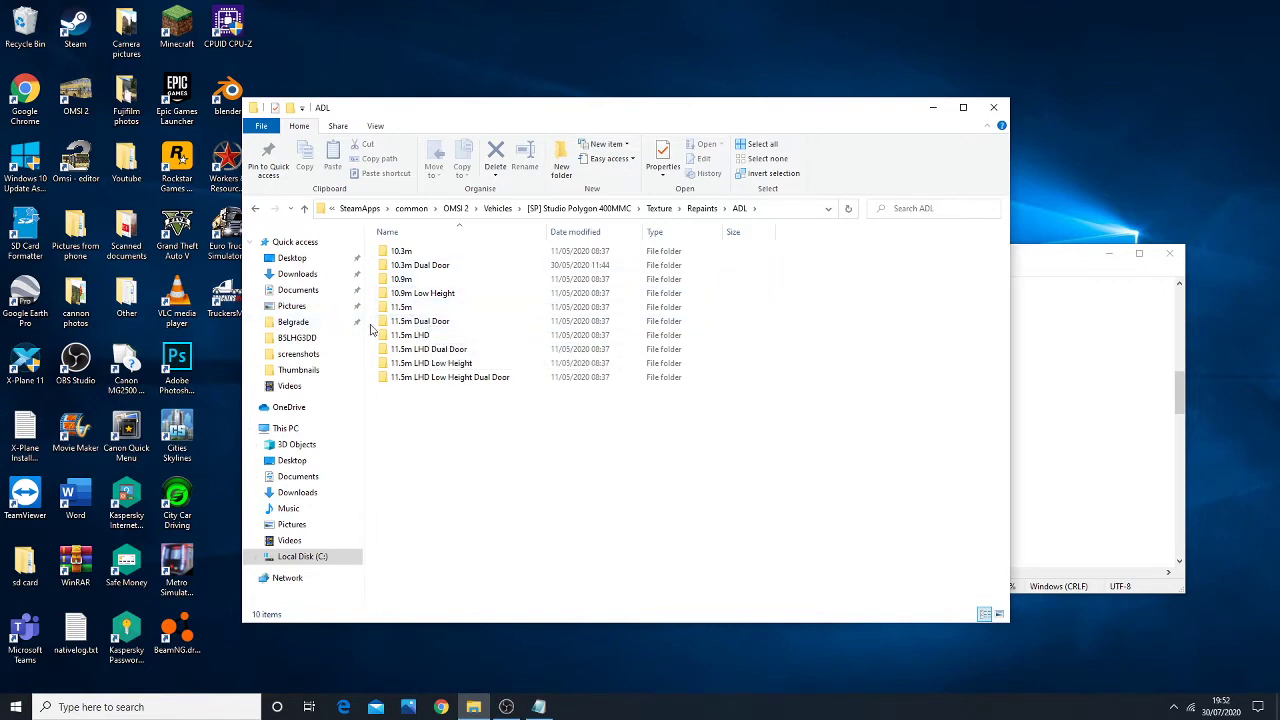
{"action": "left_click", "coordinate": [257, 213]}
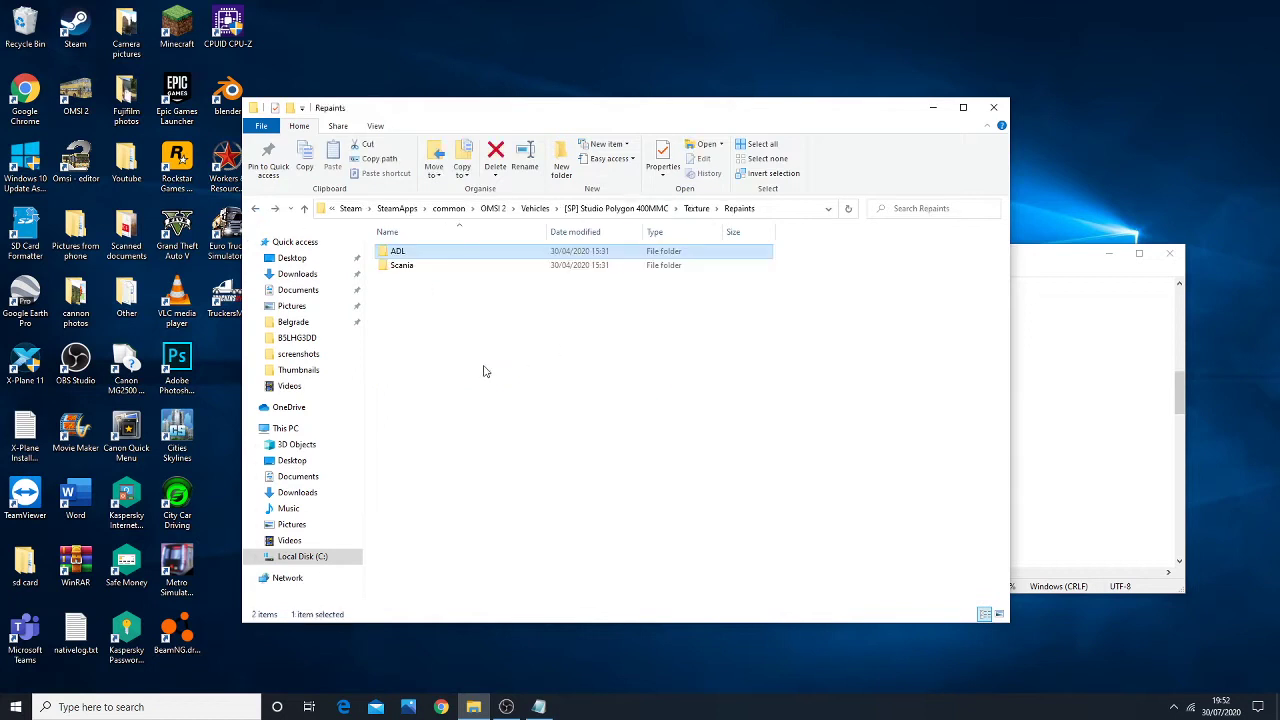
{"action": "double_click", "coordinate": [440, 253]}
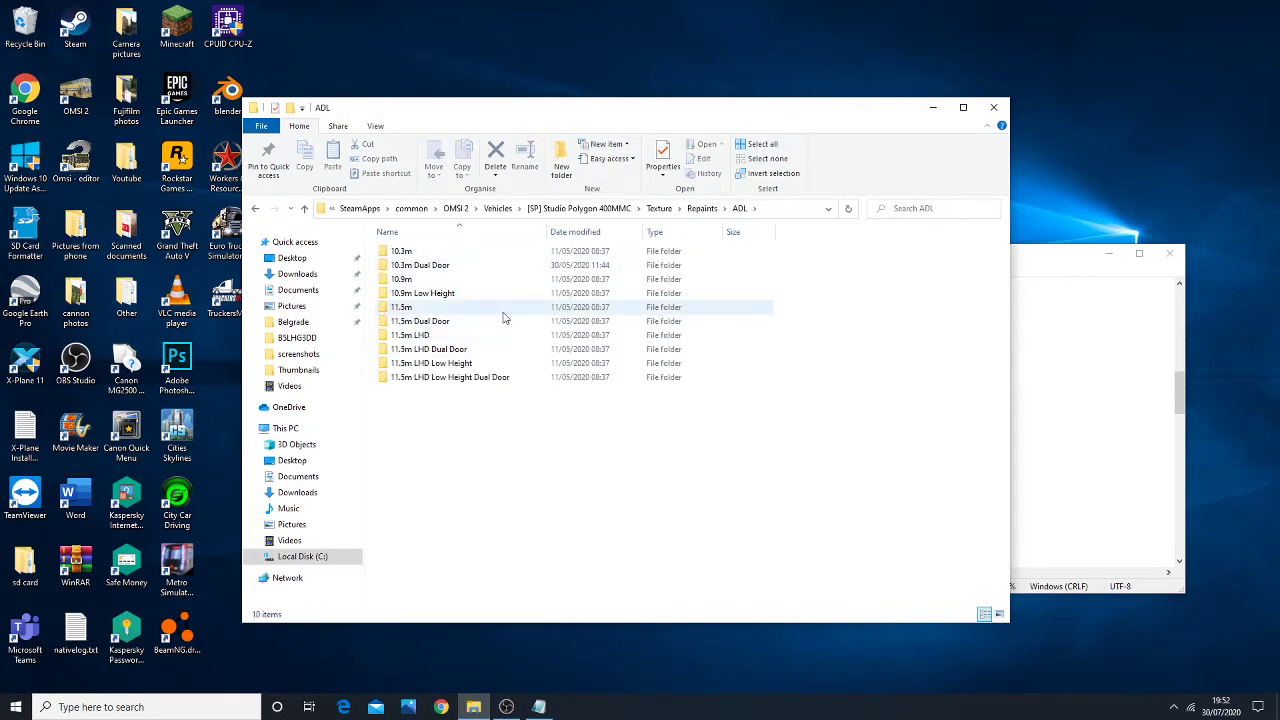
{"action": "double_click", "coordinate": [478, 321]}
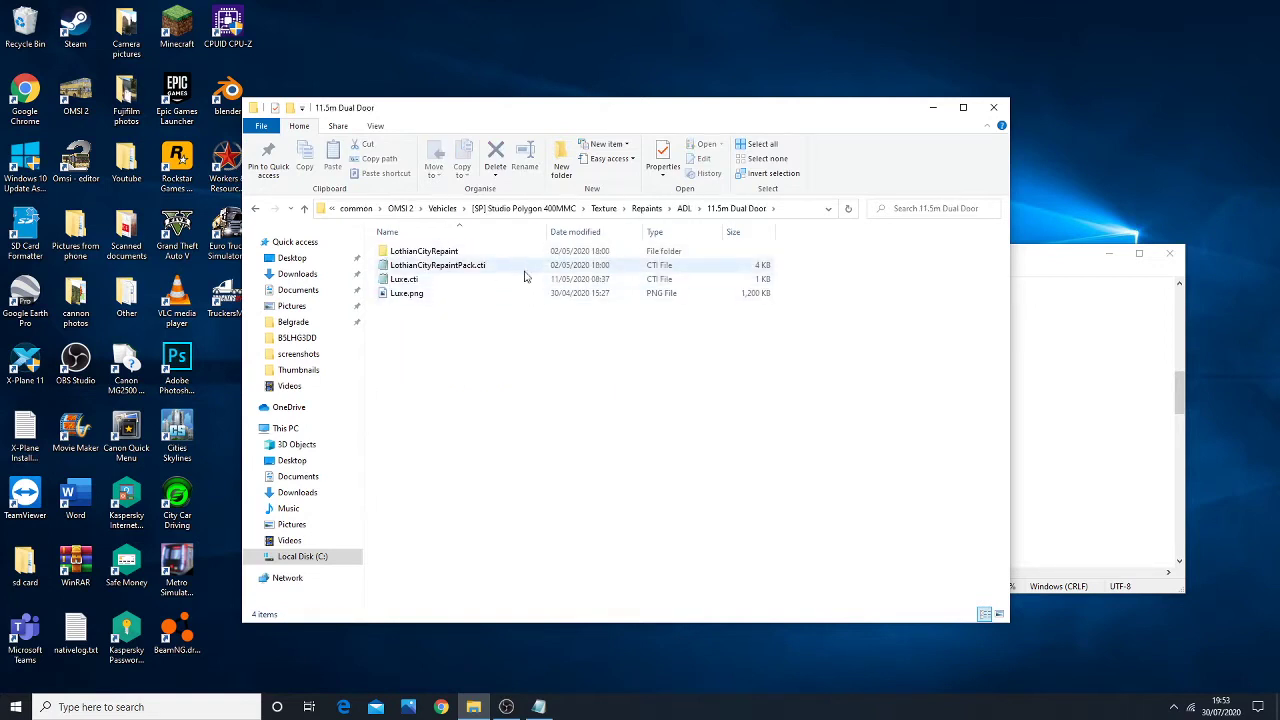
- Go back to the [SP] Studio Polygon 400MMC folder and look through its AI and drivable .bus variants
{"action": "left_click", "coordinate": [255, 208]}
{"action": "left_click", "coordinate": [255, 208]}
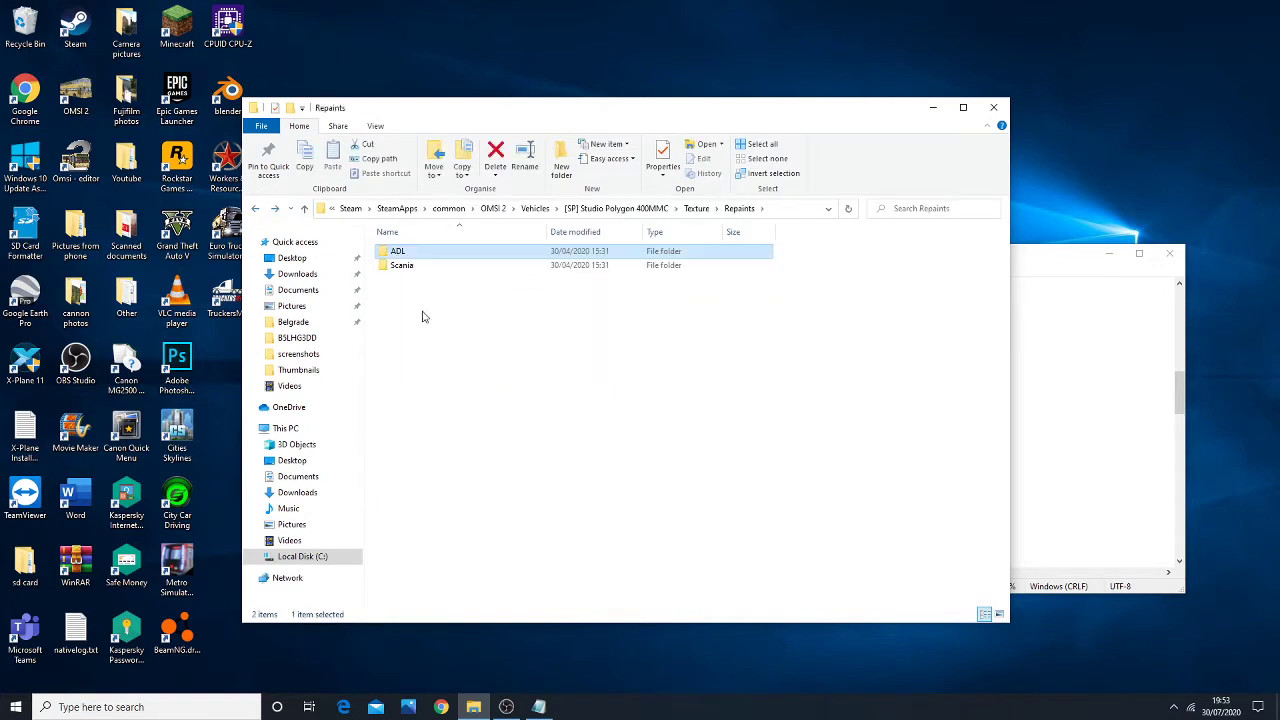
{"action": "left_click", "coordinate": [257, 209]}
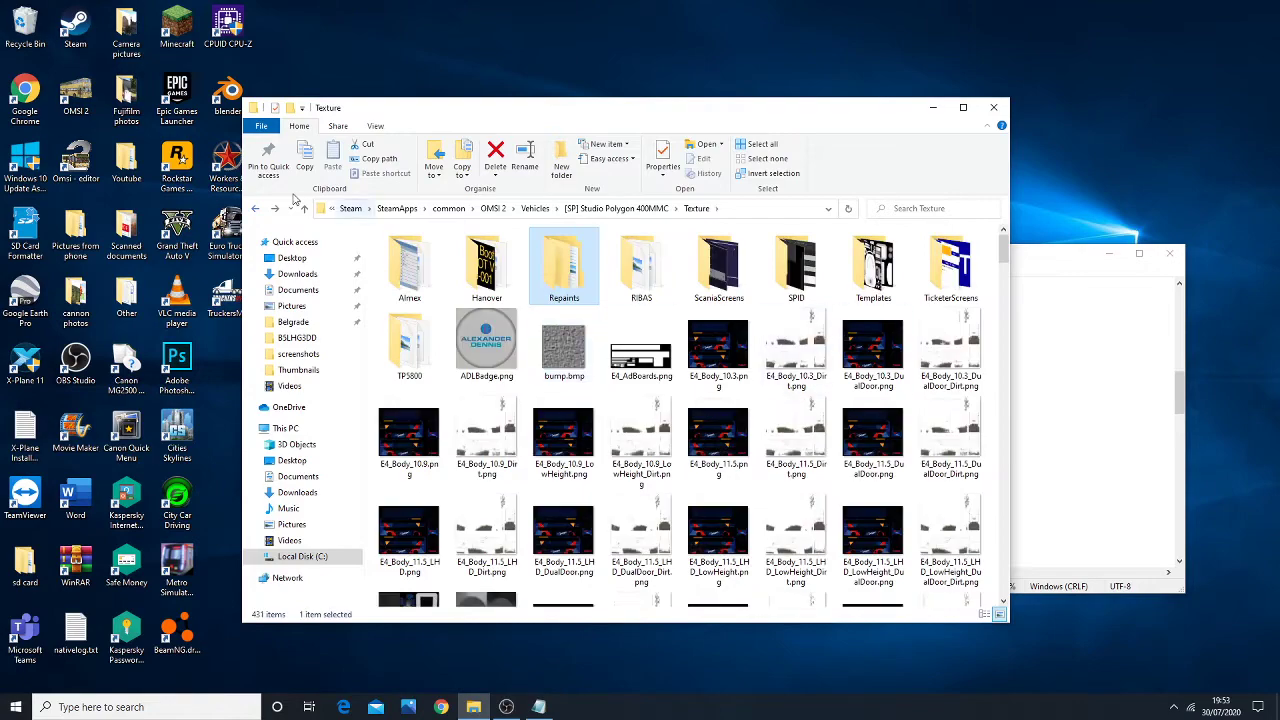
{"action": "left_click", "coordinate": [262, 206]}
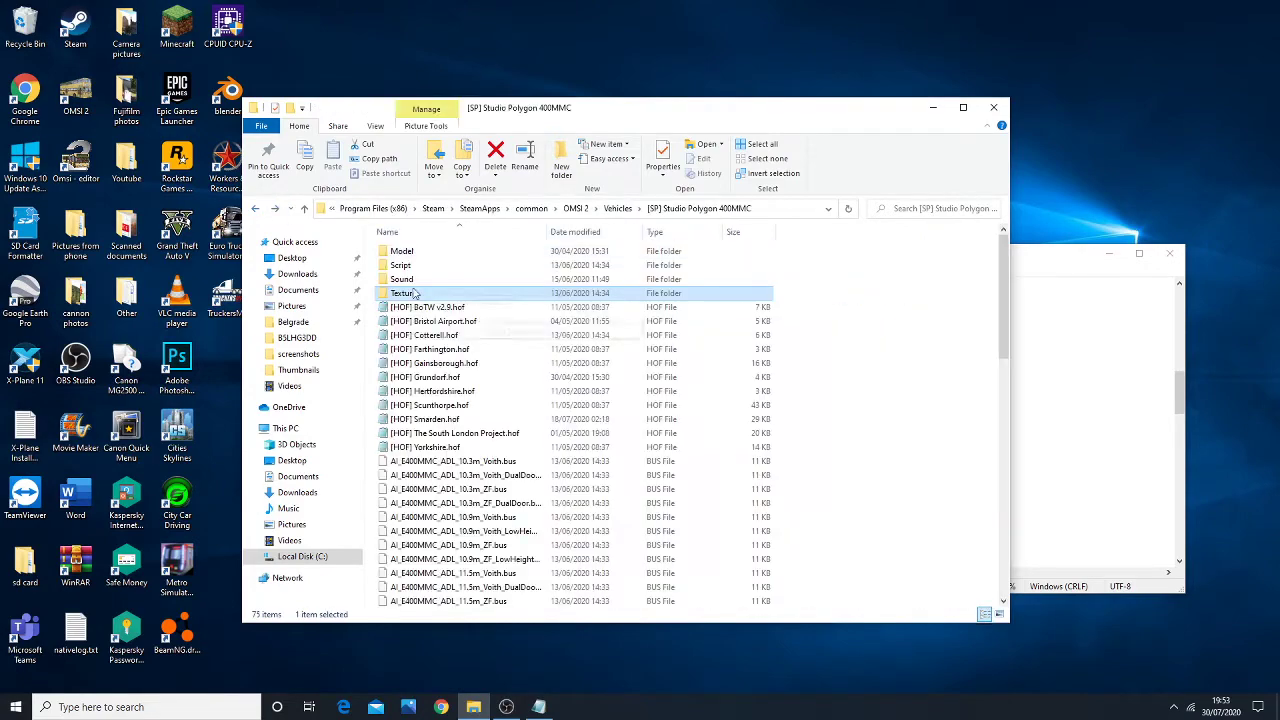
{"action": "left_click", "coordinate": [981, 277]}
{"action": "scroll", "coordinate": [984, 340], "scroll_direction": "down", "scroll_amount": 8}
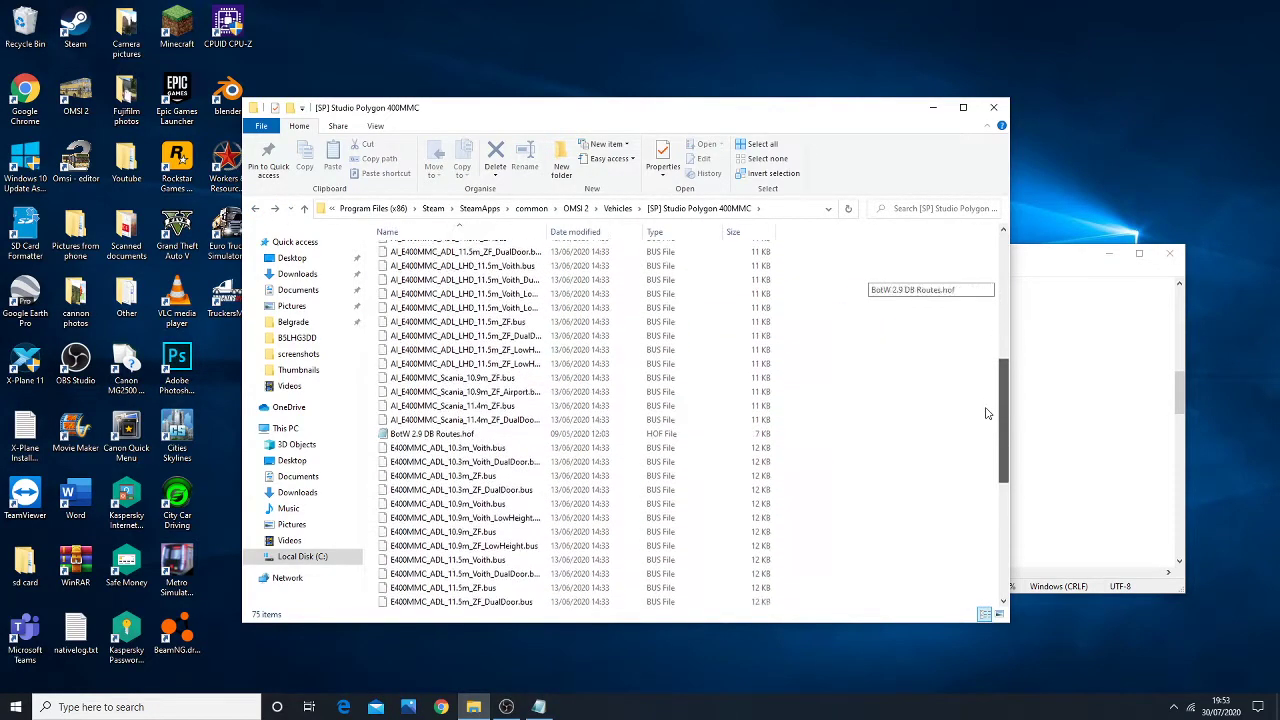
{"action": "scroll", "coordinate": [986, 420], "scroll_direction": "up", "scroll_amount": 5}
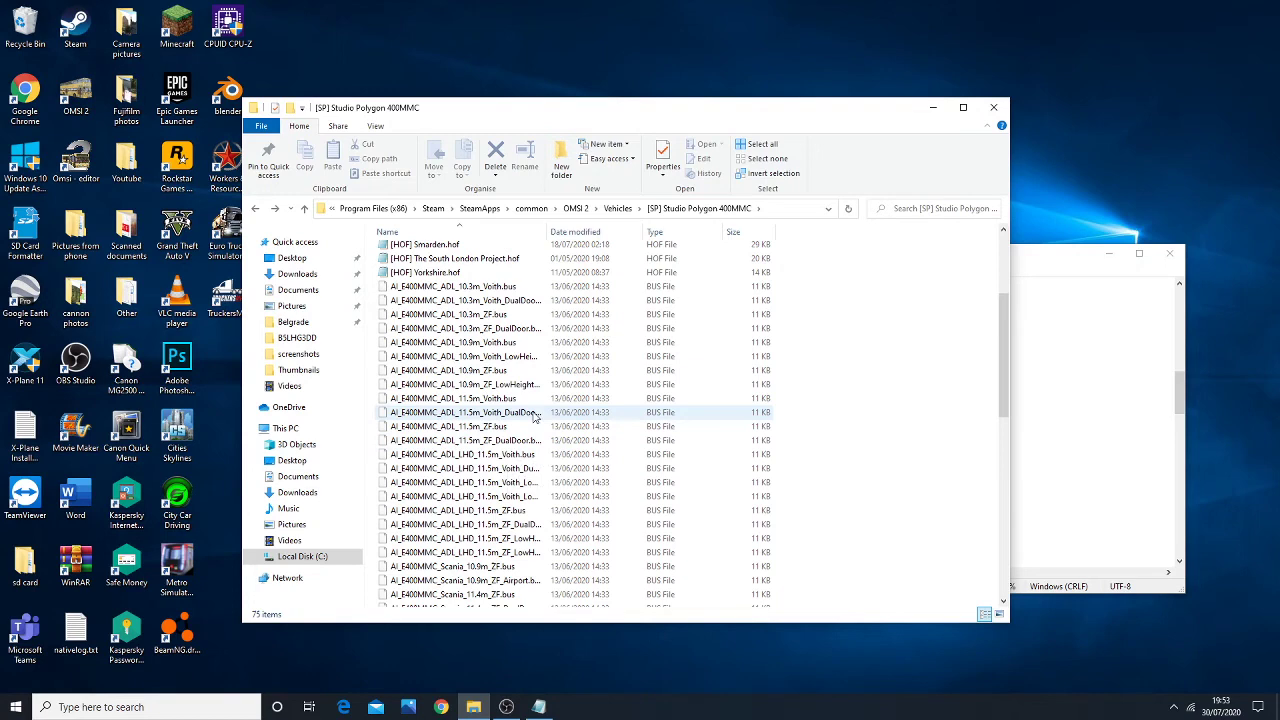
{"action": "scroll", "coordinate": [1003, 350], "scroll_direction": "up", "scroll_amount": 5}
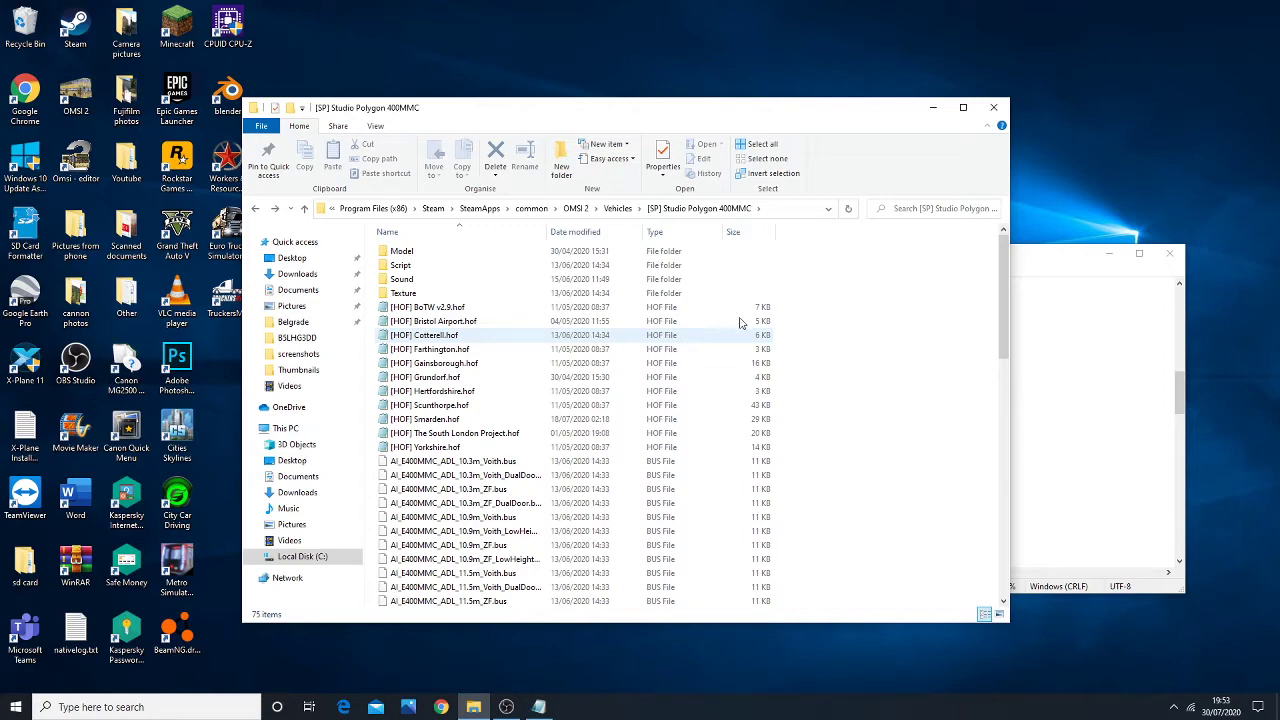
{"action": "scroll", "coordinate": [660, 380], "scroll_direction": "down", "scroll_amount": 5}
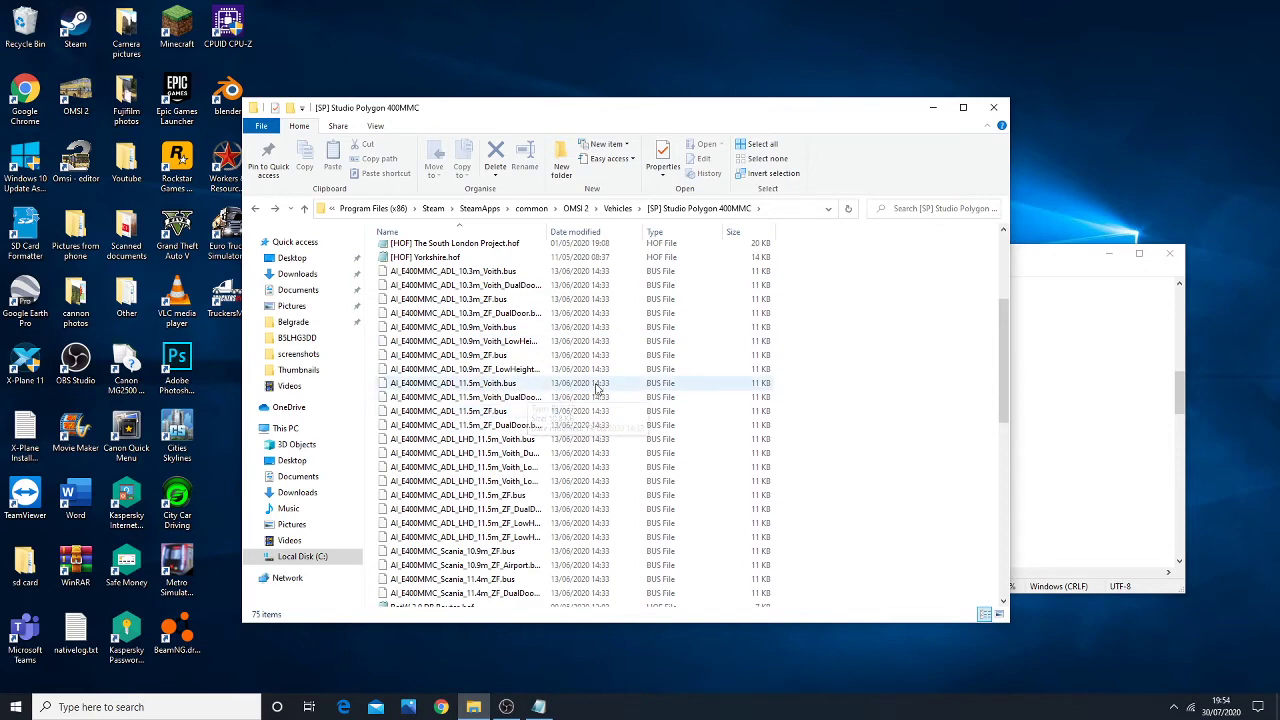
{"action": "left_click_drag", "start_coordinate": [1003, 335], "coordinate": [1003, 270]}
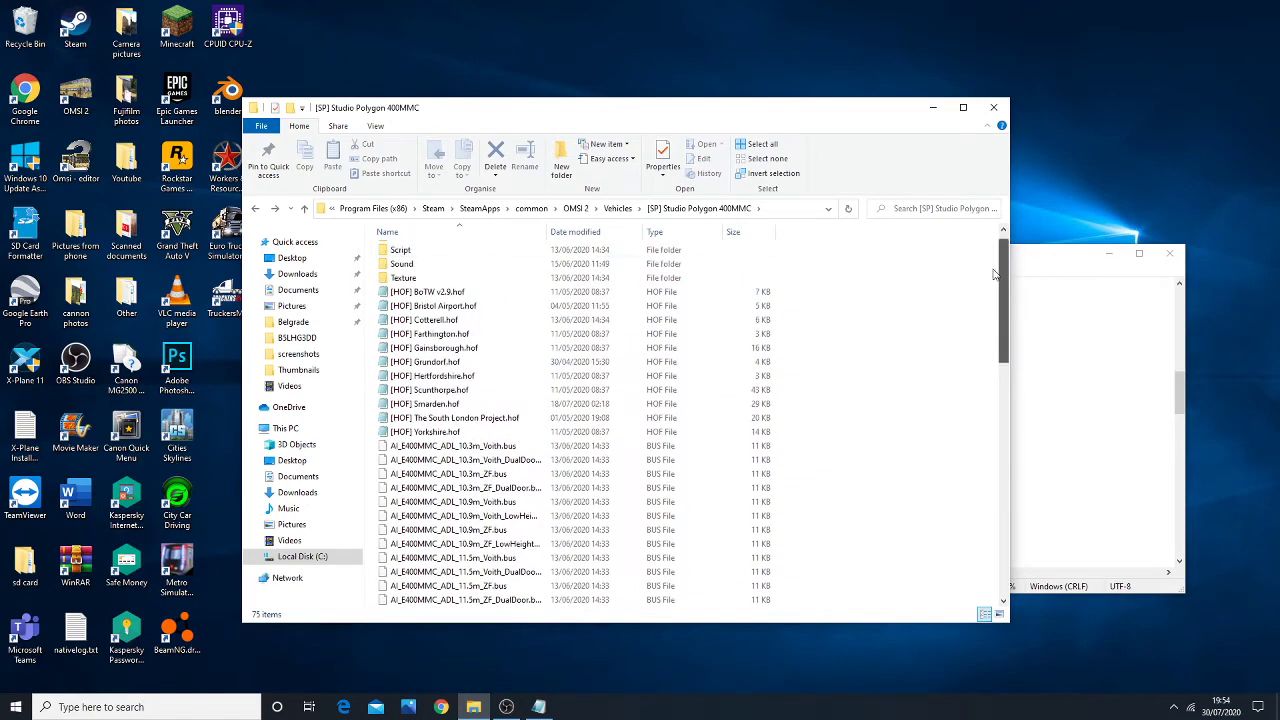
- Reopen the 11.5m Dual Door folder inside the bus's ADL repaints
{"action": "double_click", "coordinate": [400, 272]}
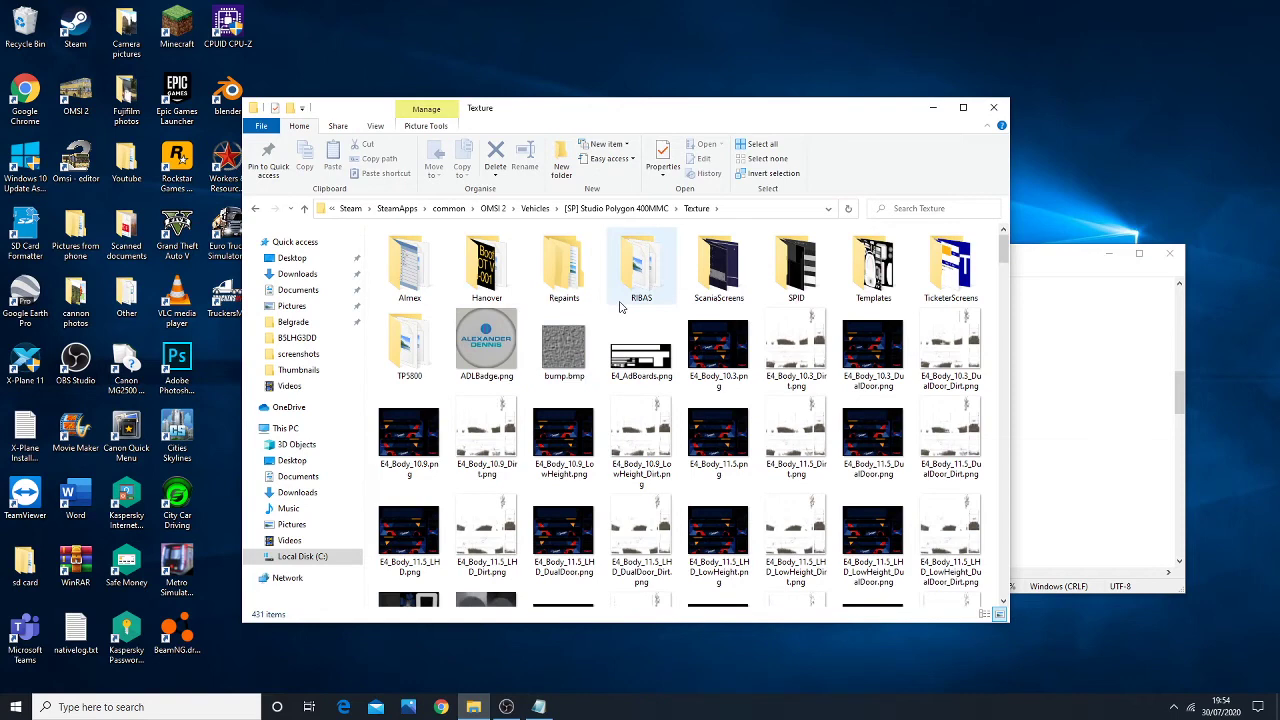
{"action": "left_click", "coordinate": [568, 281]}
{"action": "double_click", "coordinate": [566, 281]}
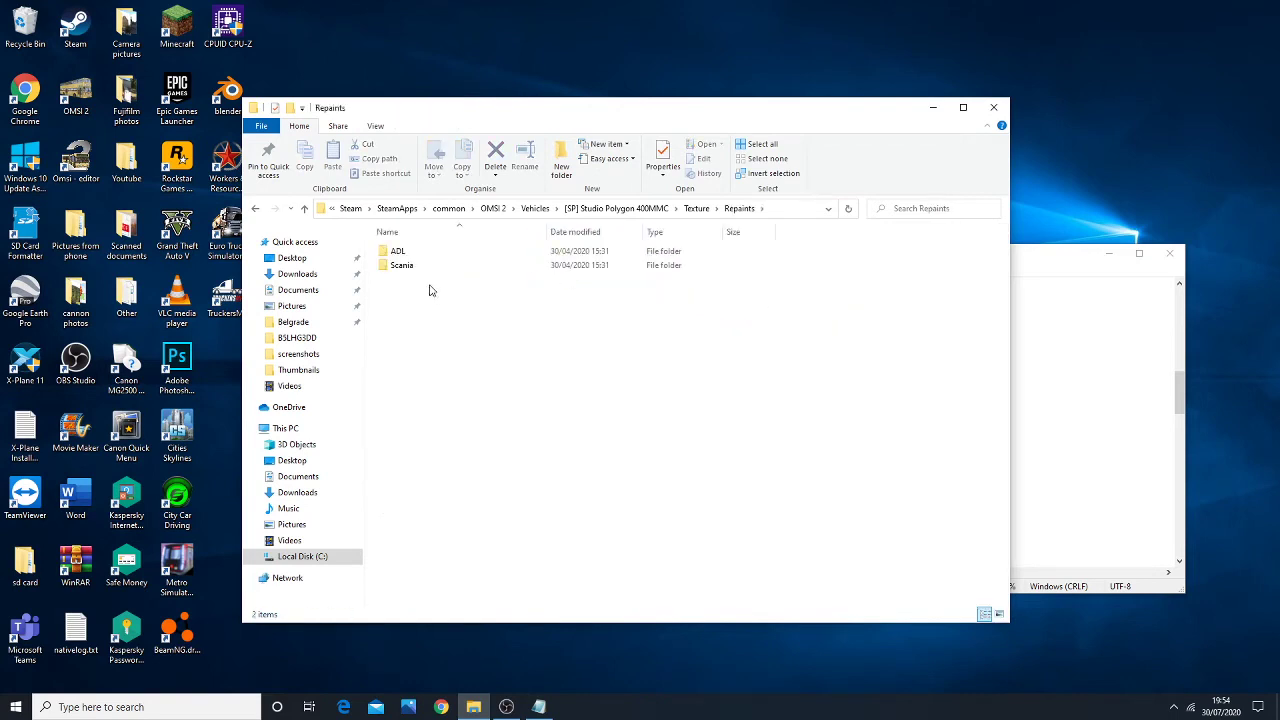
{"action": "double_click", "coordinate": [417, 255]}
{"action": "double_click", "coordinate": [428, 322]}
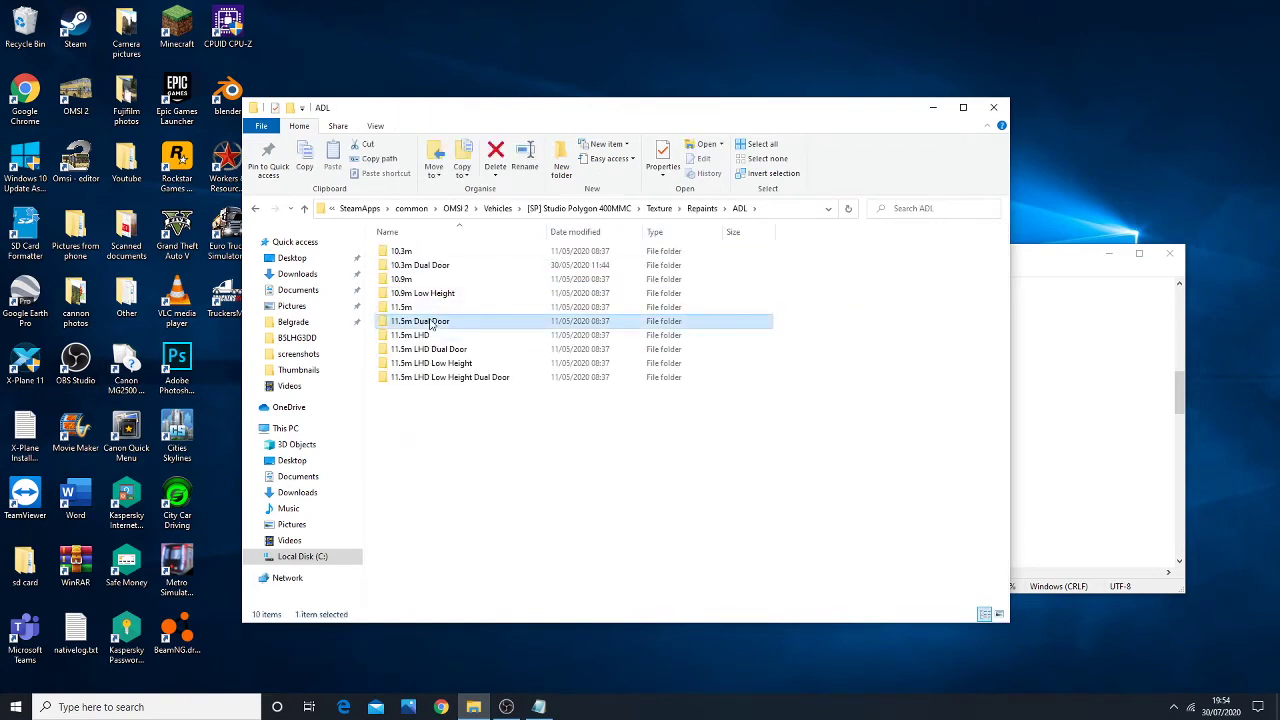
{"action": "left_click", "coordinate": [255, 208]}
{"action": "double_click", "coordinate": [425, 321]}
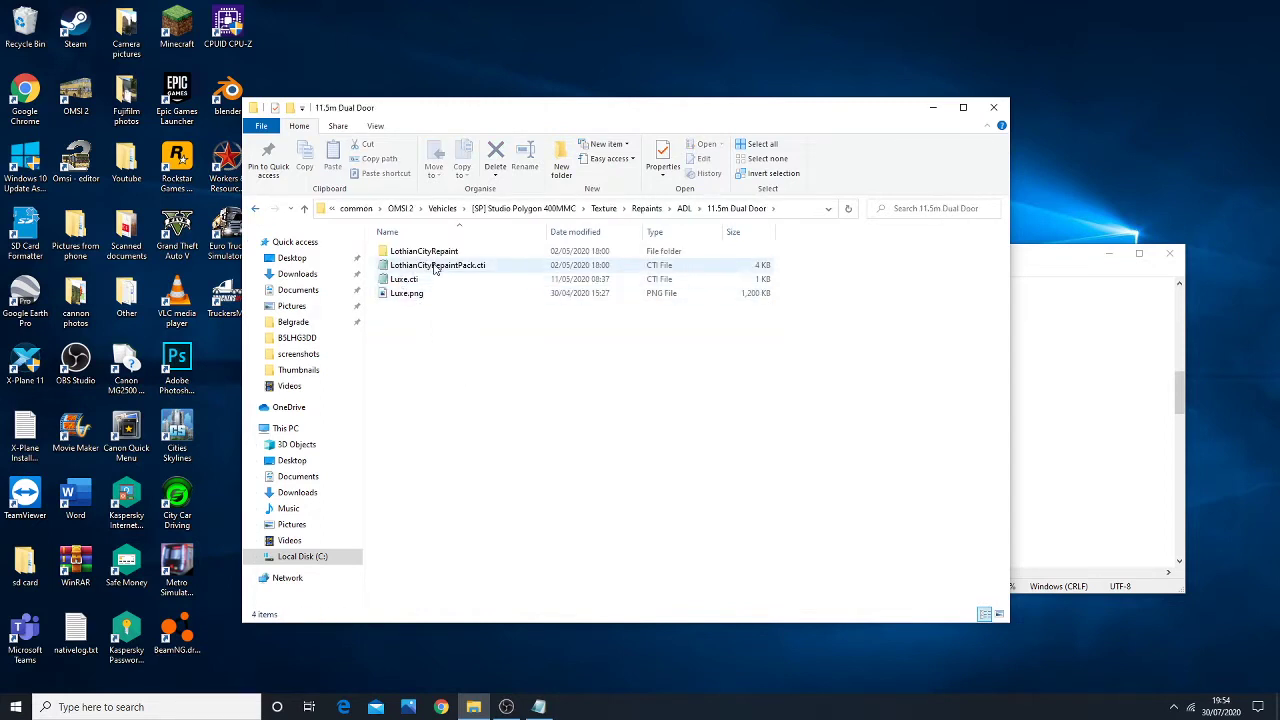
- Open Luxe.cti, examine the repaint name under its [item] heading, and bring the Yorkshire list forward to compare it with the Luxe entries
{"action": "double_click", "coordinate": [460, 279]}
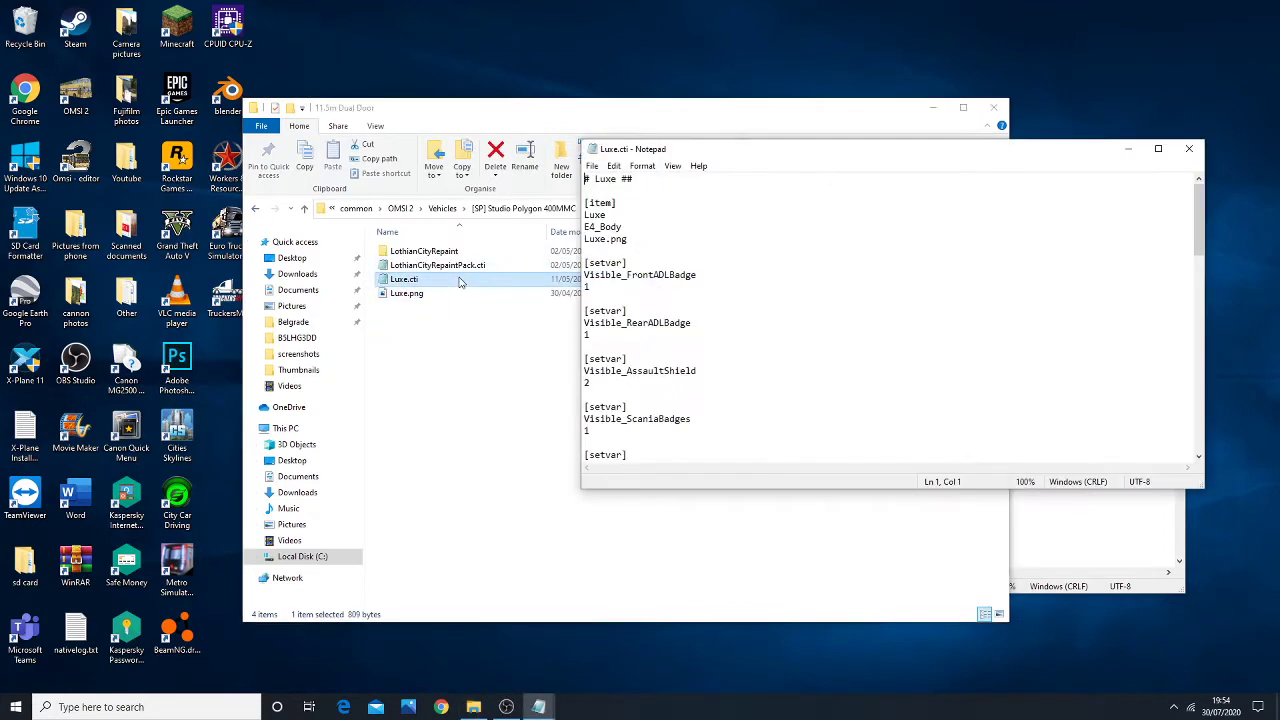
{"action": "left_click_drag", "start_coordinate": [679, 153], "coordinate": [559, 152]}
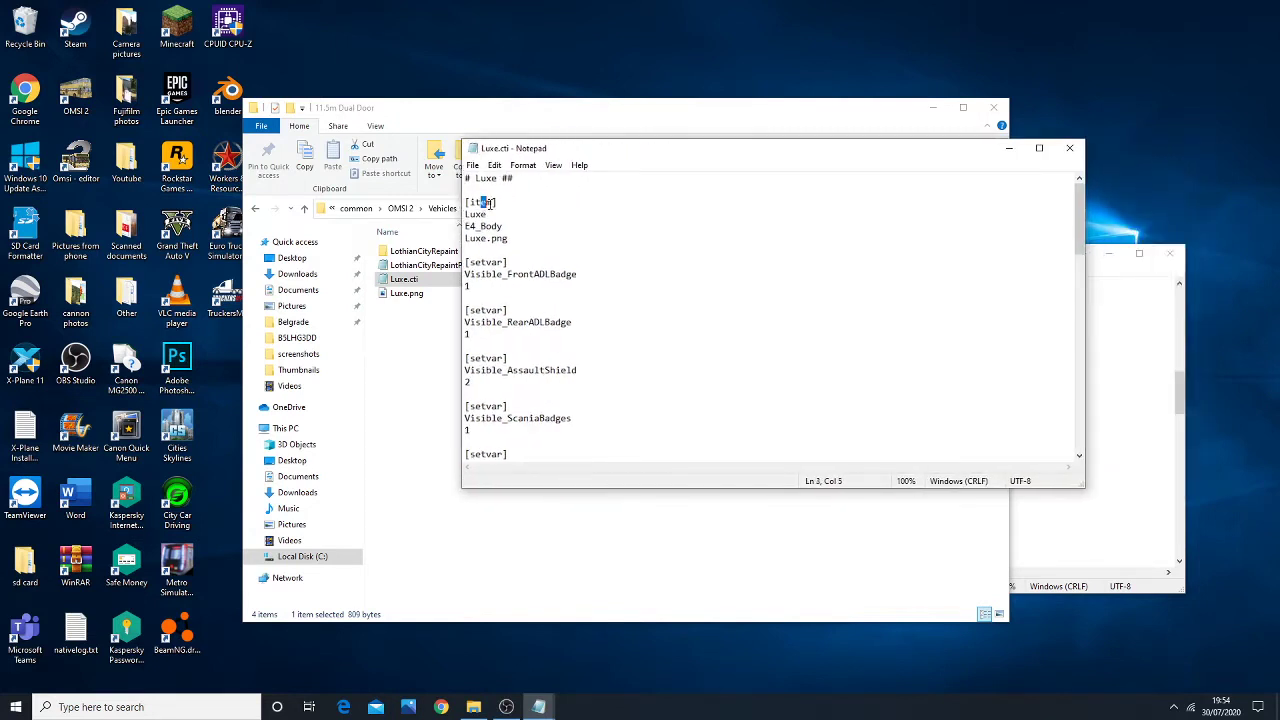
{"action": "left_click_drag", "start_coordinate": [497, 202], "coordinate": [462, 213]}
{"action": "left_click", "coordinate": [502, 217]}
{"action": "left_click", "coordinate": [1131, 401]}
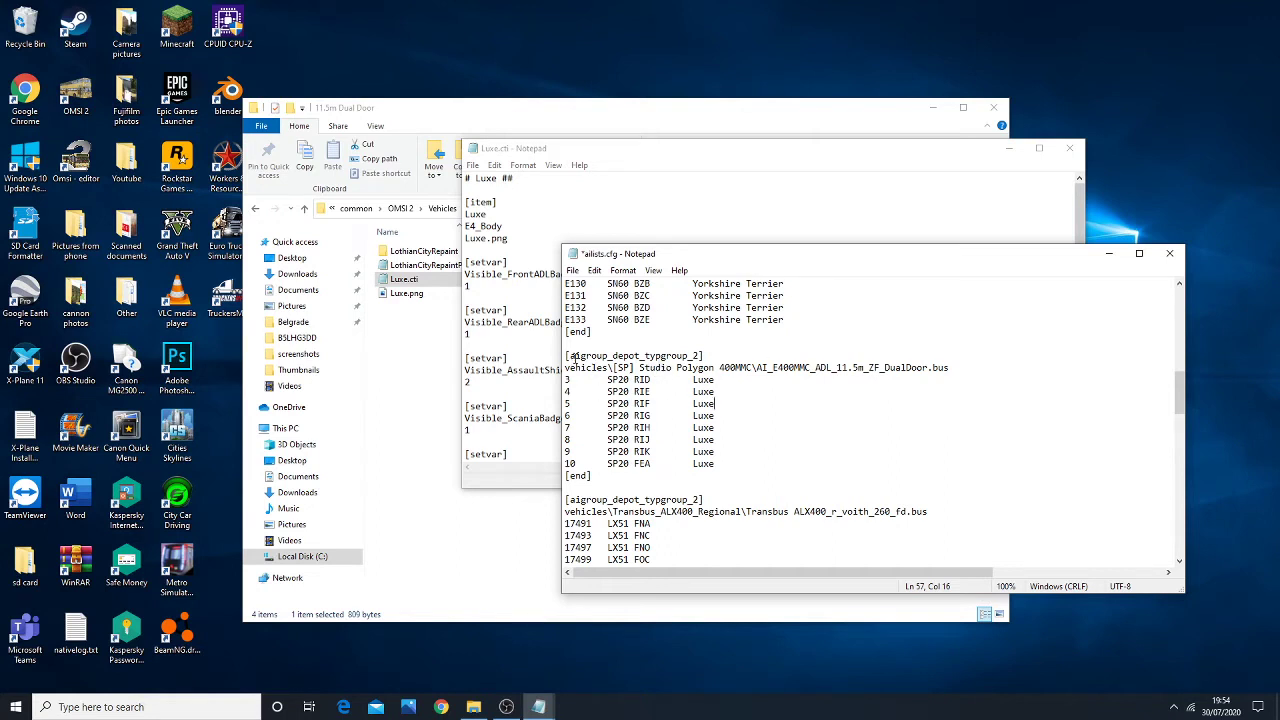
- Examine the Studio Polygon 400MMC group in the Yorkshire list, from its vehicle path through its Luxe entries
{"action": "left_click_drag", "start_coordinate": [575, 357], "coordinate": [762, 463]}
{"action": "left_click_drag", "start_coordinate": [929, 459], "coordinate": [788, 380]}
{"action": "left_click", "coordinate": [817, 403]}
{"action": "left_click_drag", "start_coordinate": [1180, 384], "coordinate": [1180, 396]}
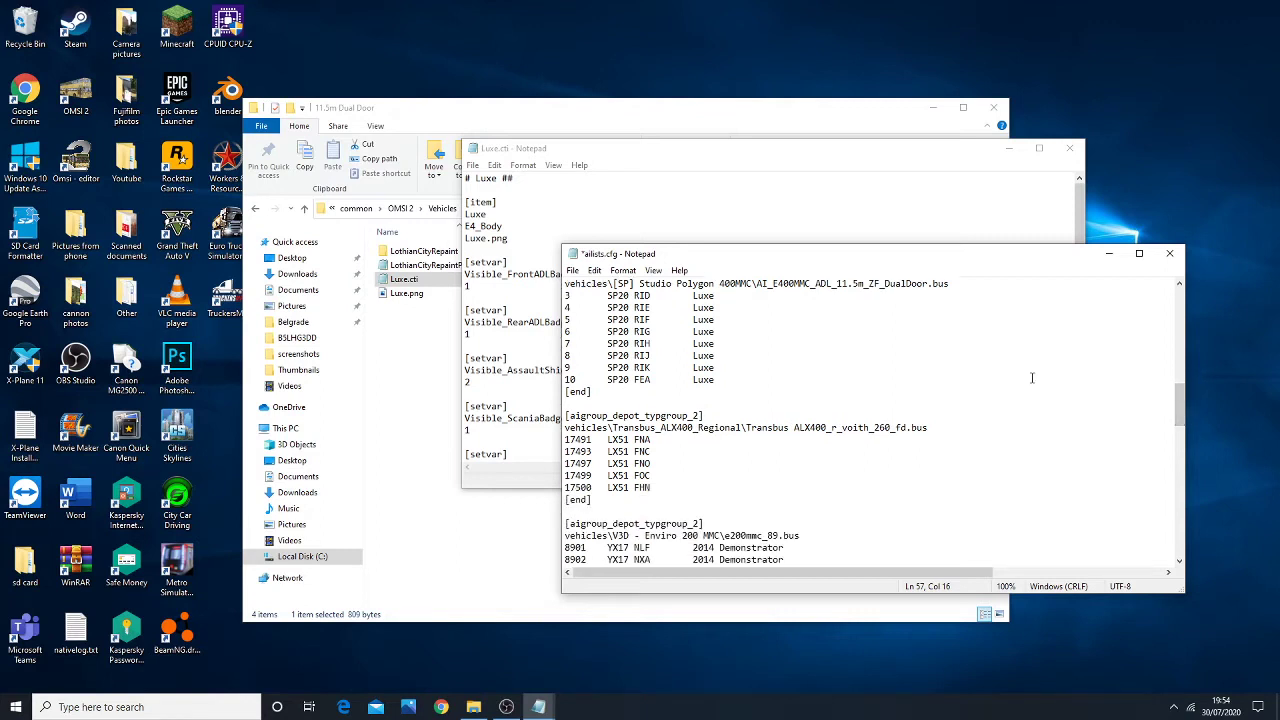
- Insert a new line below the fleet number 5 Luxe entry in the 400MMC group and begin it with U
{"action": "left_click_drag", "start_coordinate": [924, 388], "coordinate": [726, 283]}
{"action": "left_click", "coordinate": [792, 323]}
{"action": "key", "text": "Return"}
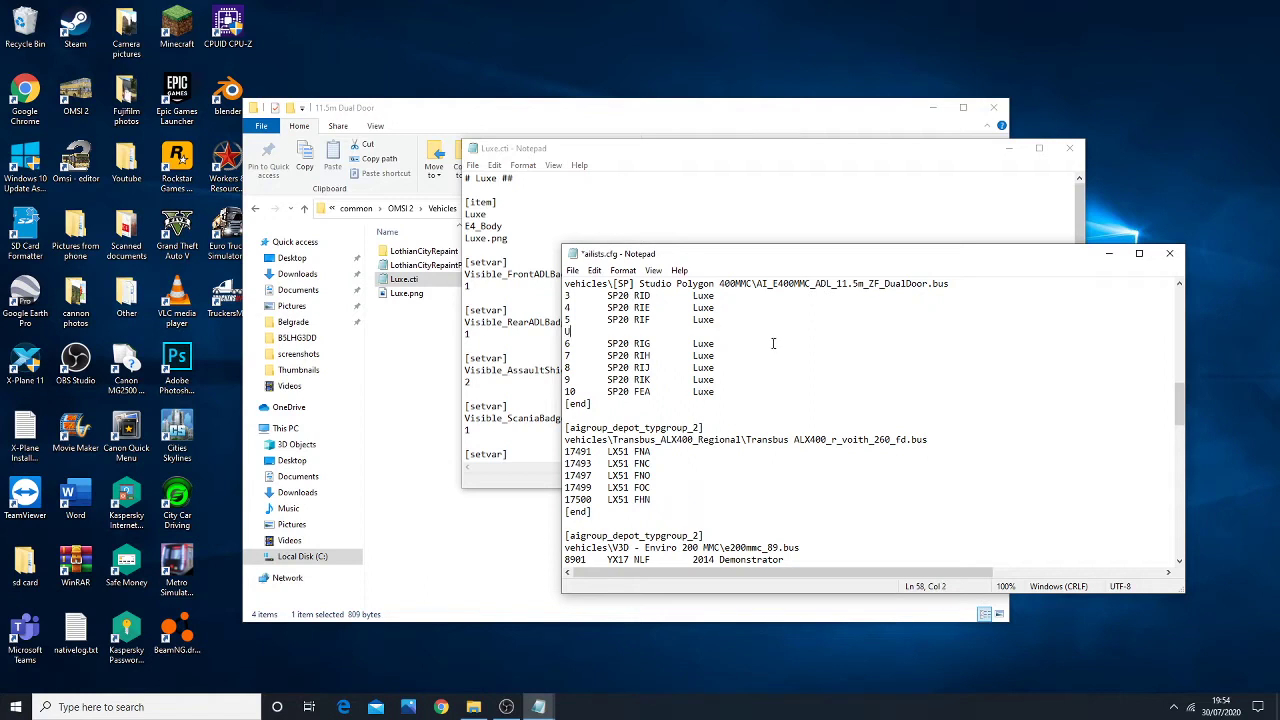
- Close Luxe.cti and examine the Streetdeck_HEV group entries under the Yorkshire Terrier - Xpress X19 depot
{"action": "left_click_drag", "start_coordinate": [1179, 398], "coordinate": [1180, 438]}
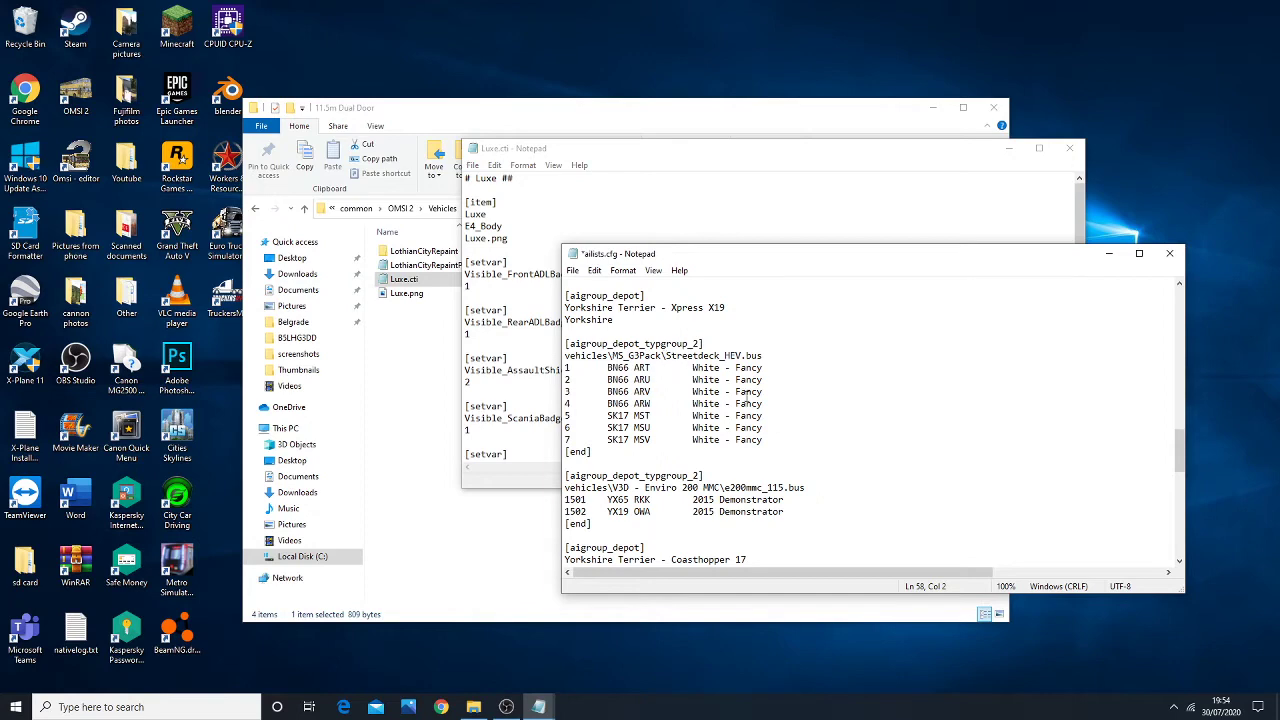
{"action": "left_click", "coordinate": [1070, 148]}
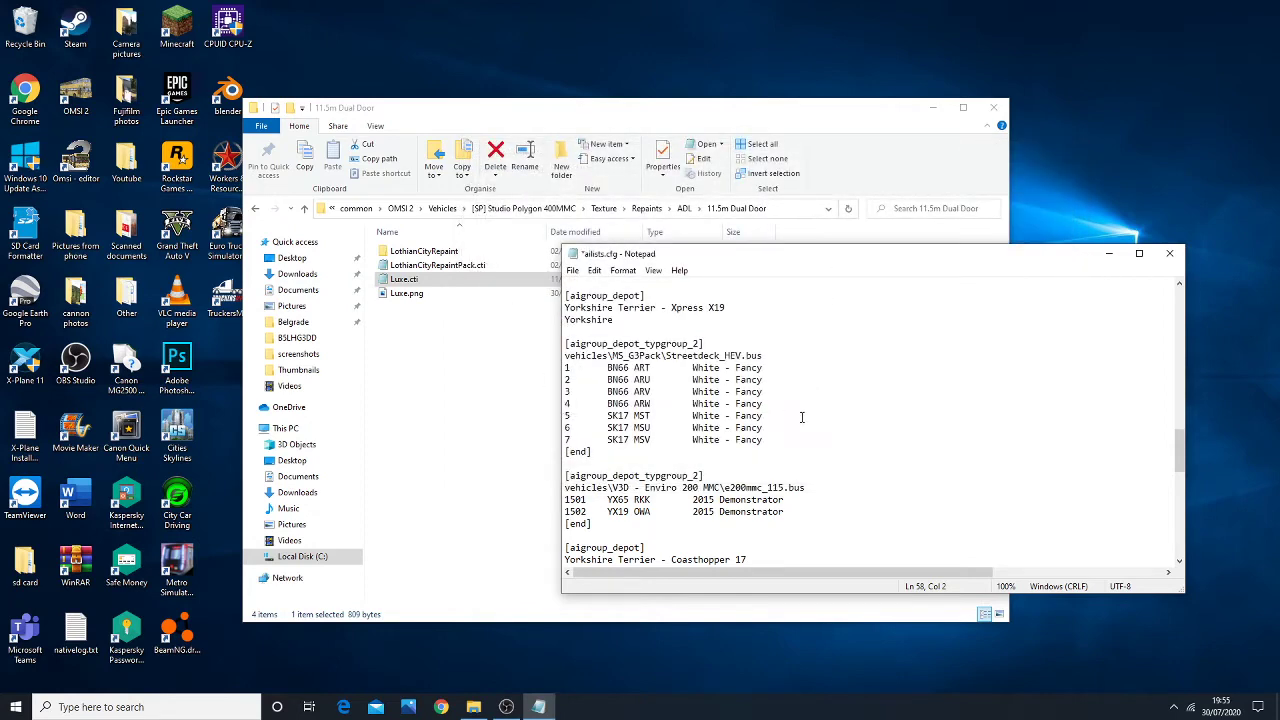
{"action": "left_click_drag", "start_coordinate": [801, 417], "coordinate": [566, 367]}
{"action": "left_click", "coordinate": [621, 511]}
- Go back from the 11.5m Dual Door repaints to the Texture folder of the Studio Polygon 400MMC
{"action": "left_click", "coordinate": [269, 217]}
{"action": "left_click", "coordinate": [255, 208]}
{"action": "left_click", "coordinate": [255, 208]}
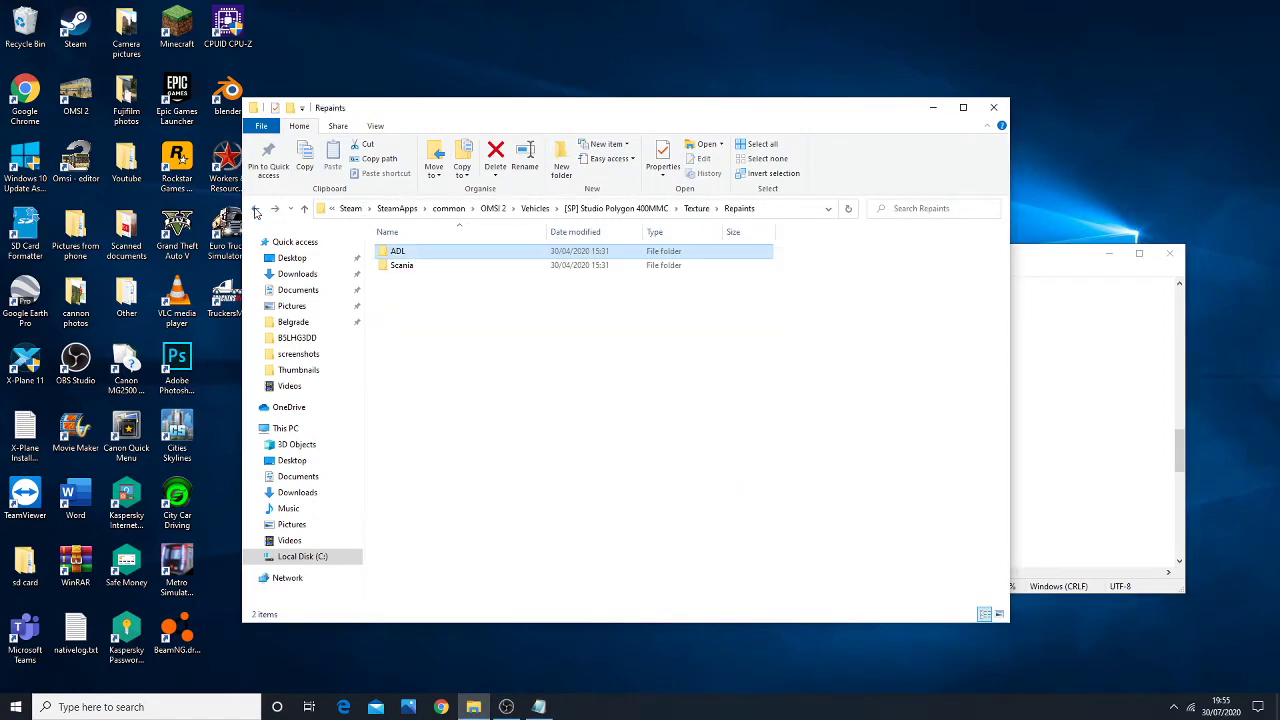
{"action": "left_click", "coordinate": [255, 208]}
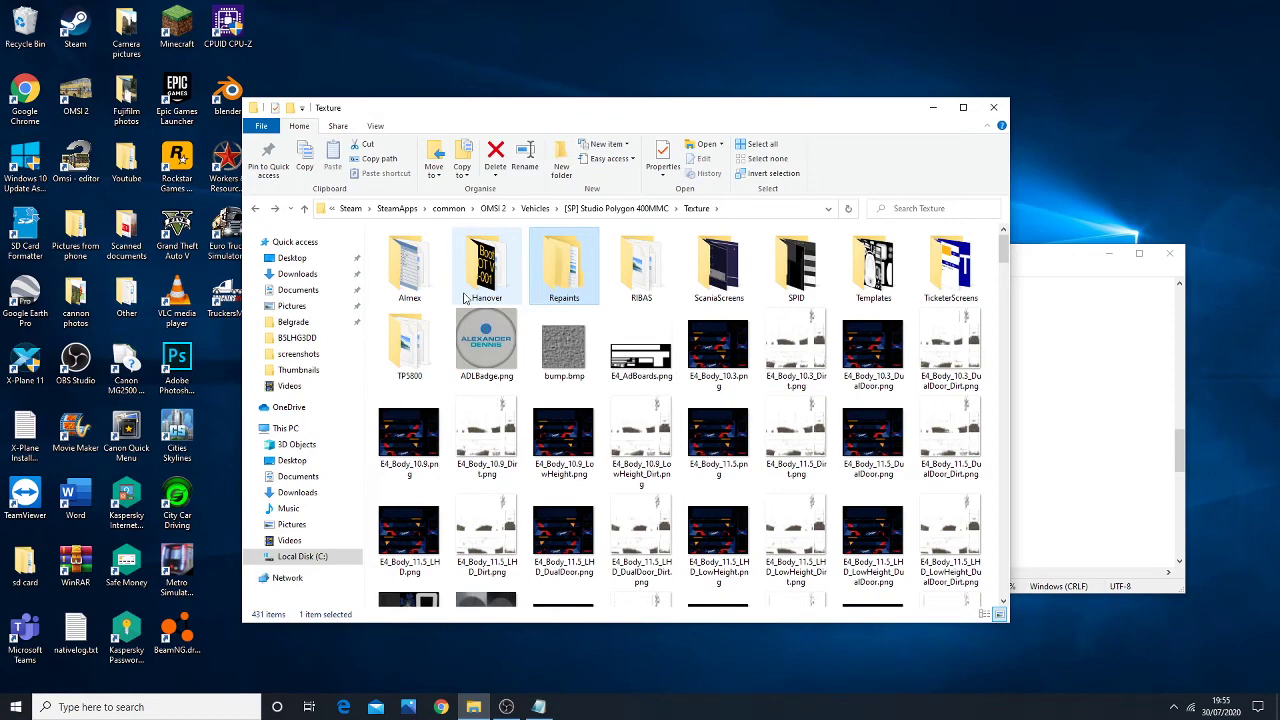
{"action": "left_click", "coordinate": [506, 707]}
{"action": "left_click", "coordinate": [506, 707]}
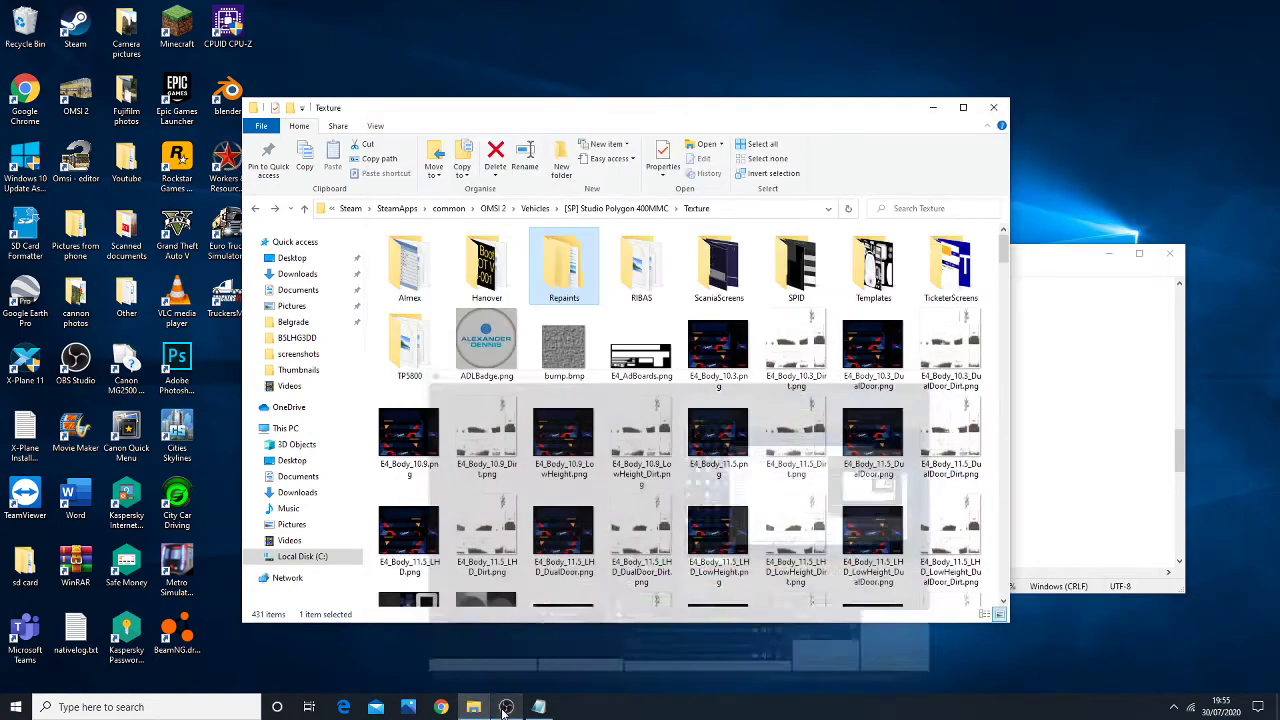
{"action": "left_click", "coordinate": [506, 707]}
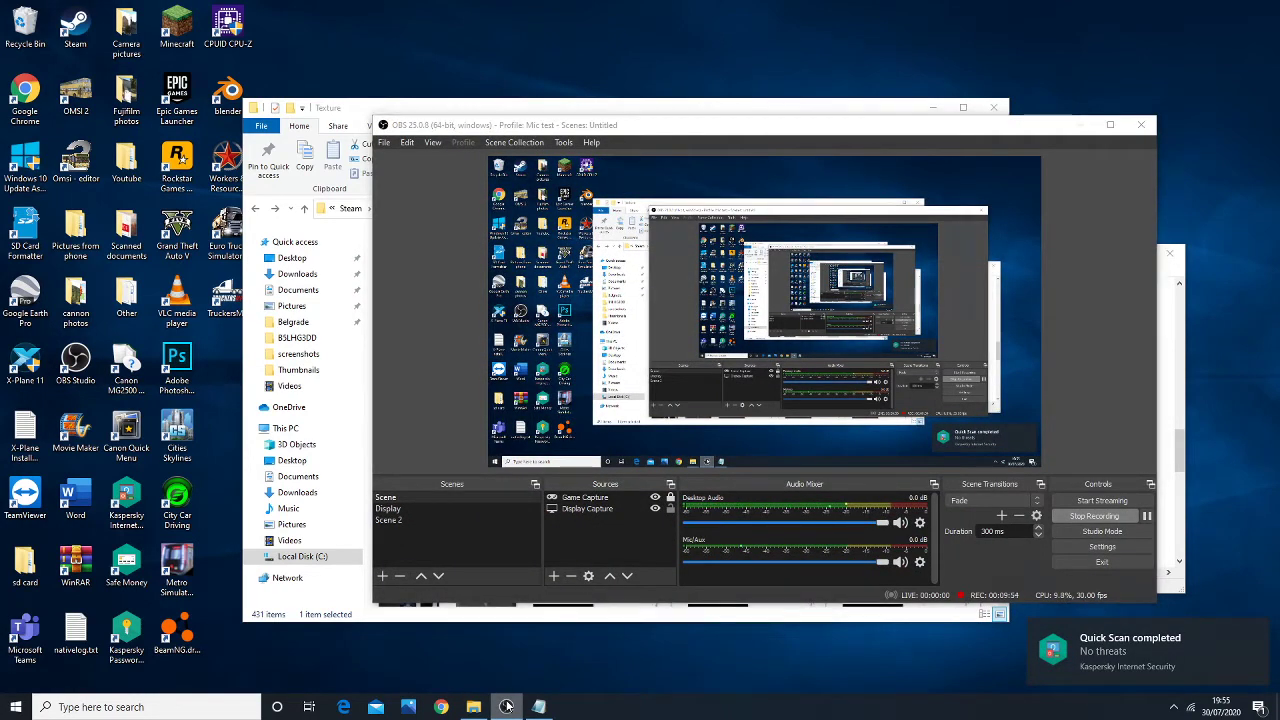
{"action": "left_click", "coordinate": [506, 707]}
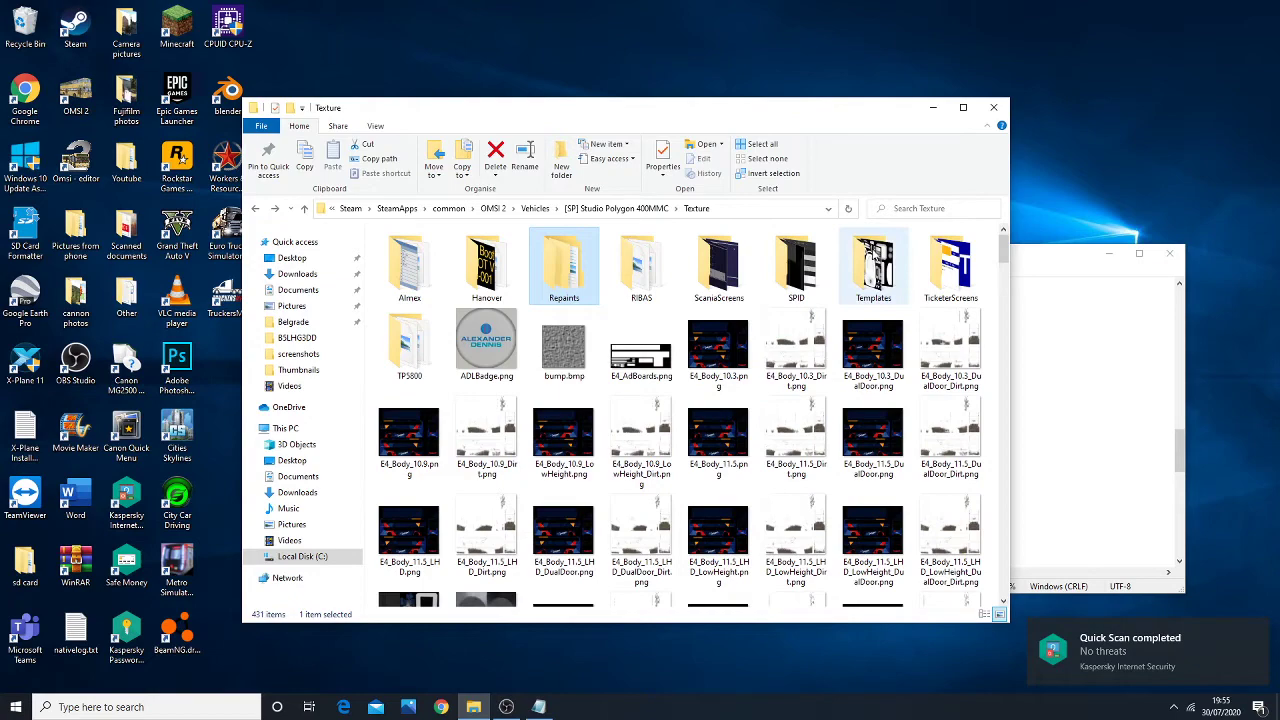
- Return to the OMSI 2 Vehicles folder and look through the vehicle folders for MS_G3Pack
{"action": "left_click", "coordinate": [535, 209]}
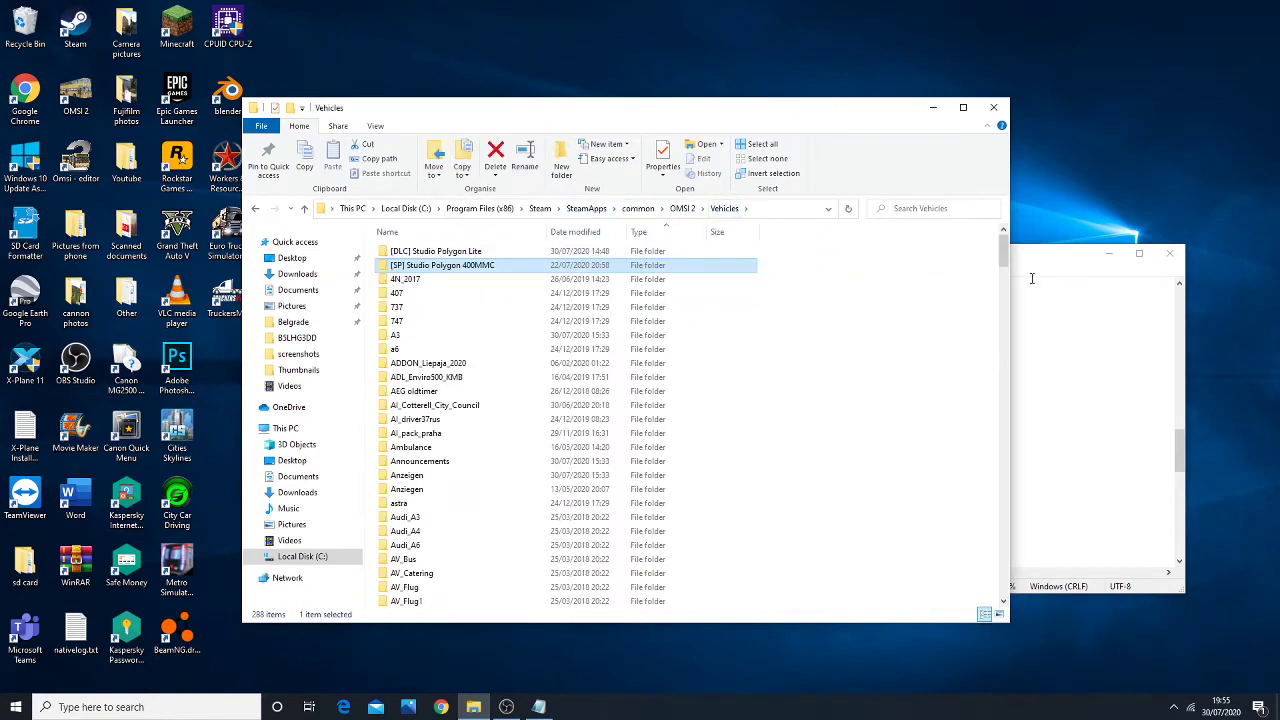
{"action": "left_click_drag", "start_coordinate": [1003, 248], "coordinate": [991, 416]}
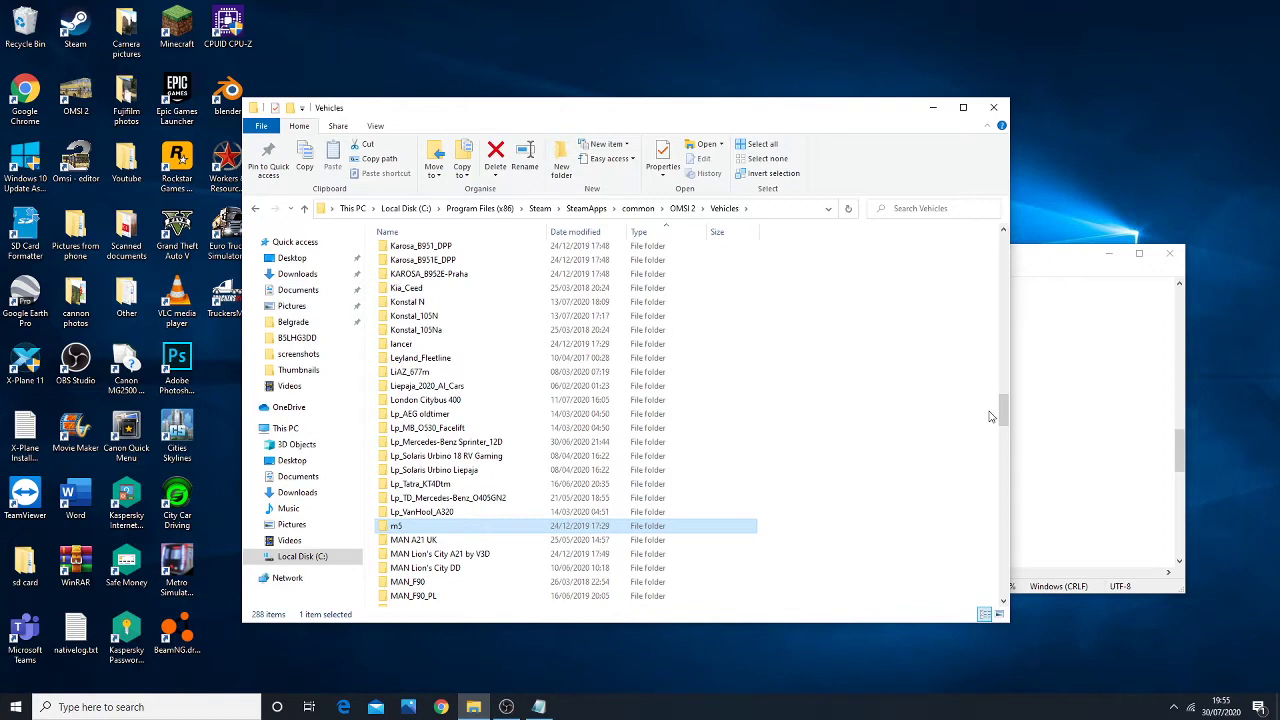
{"action": "key", "text": "u"}
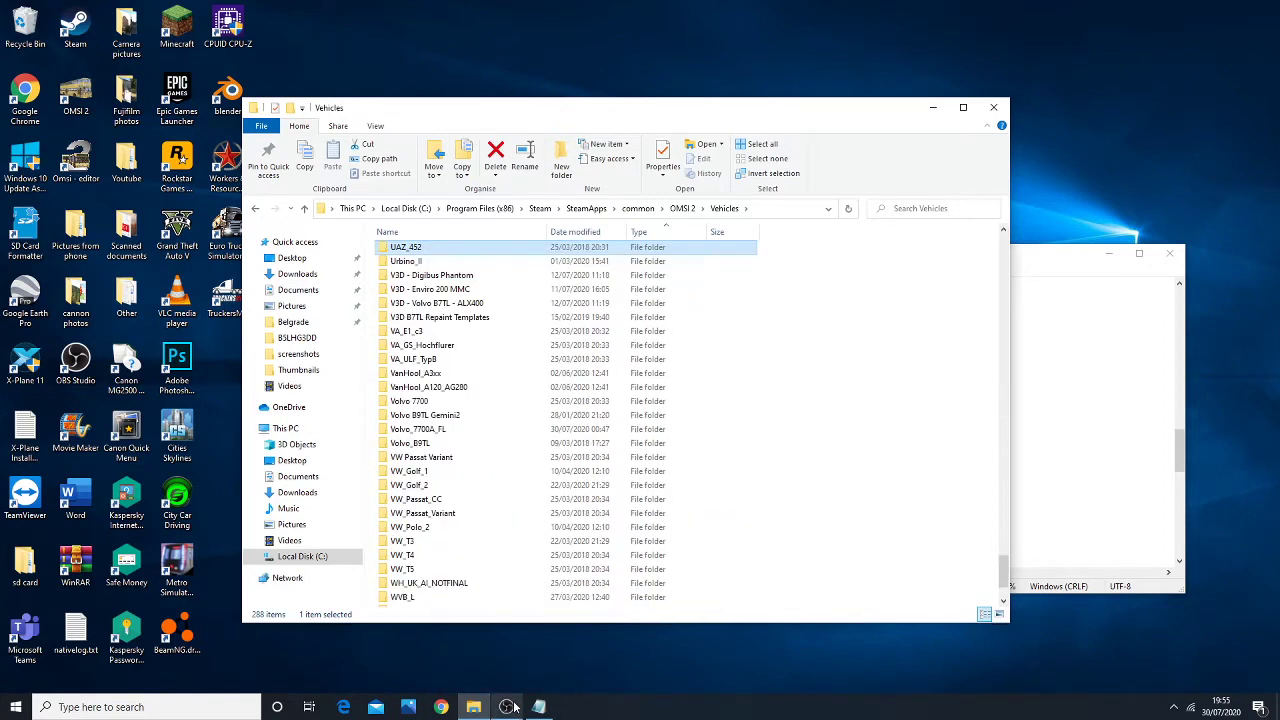
{"action": "key", "text": "m"}
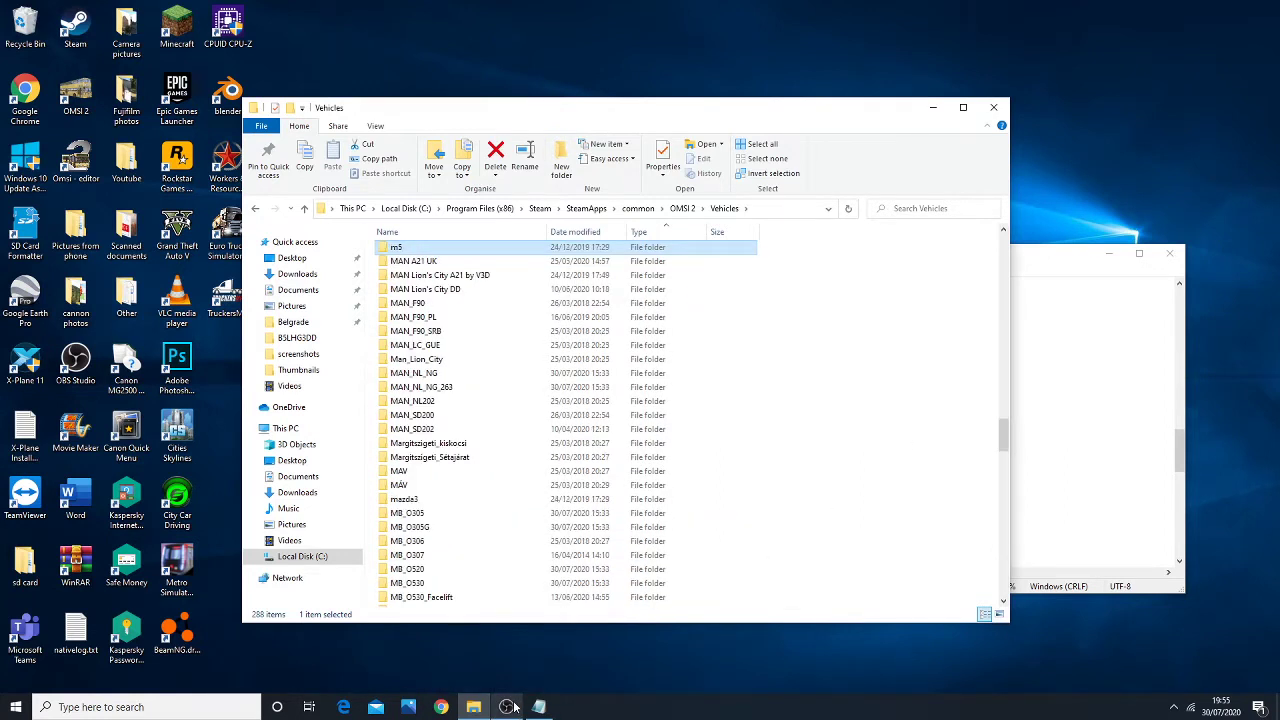
{"action": "left_click", "coordinate": [508, 707]}
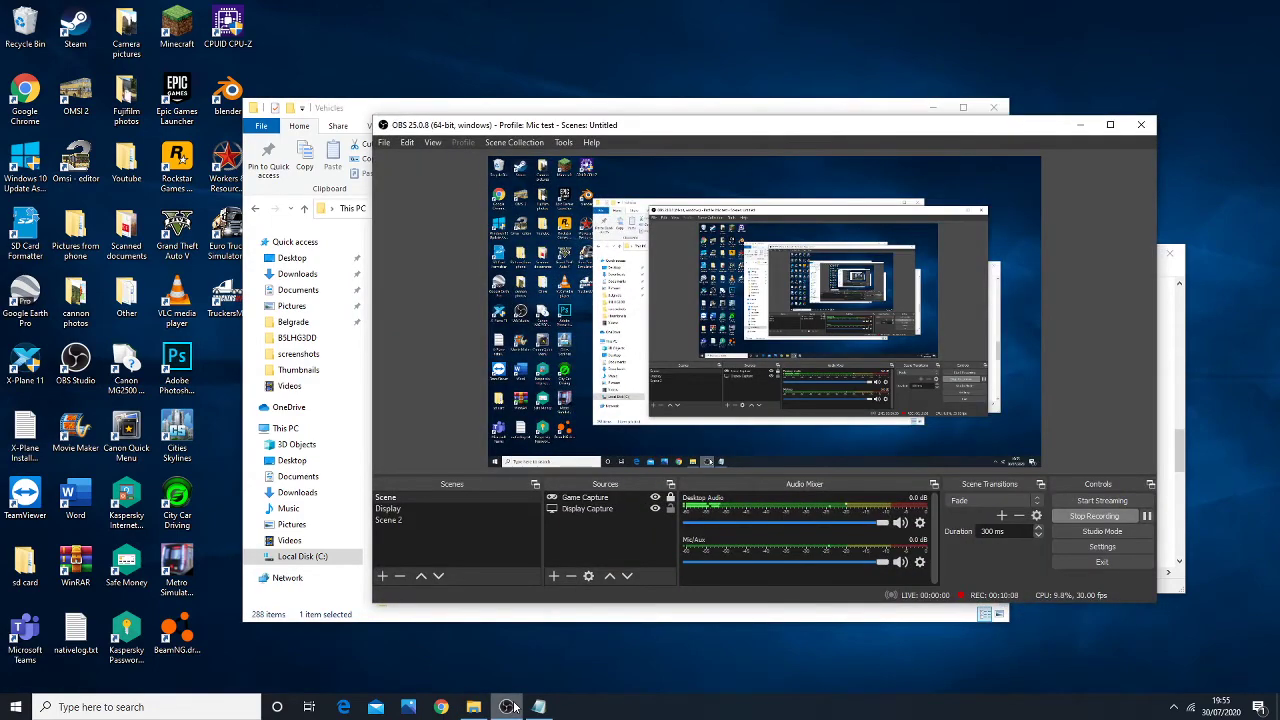
{"action": "left_click", "coordinate": [508, 707]}
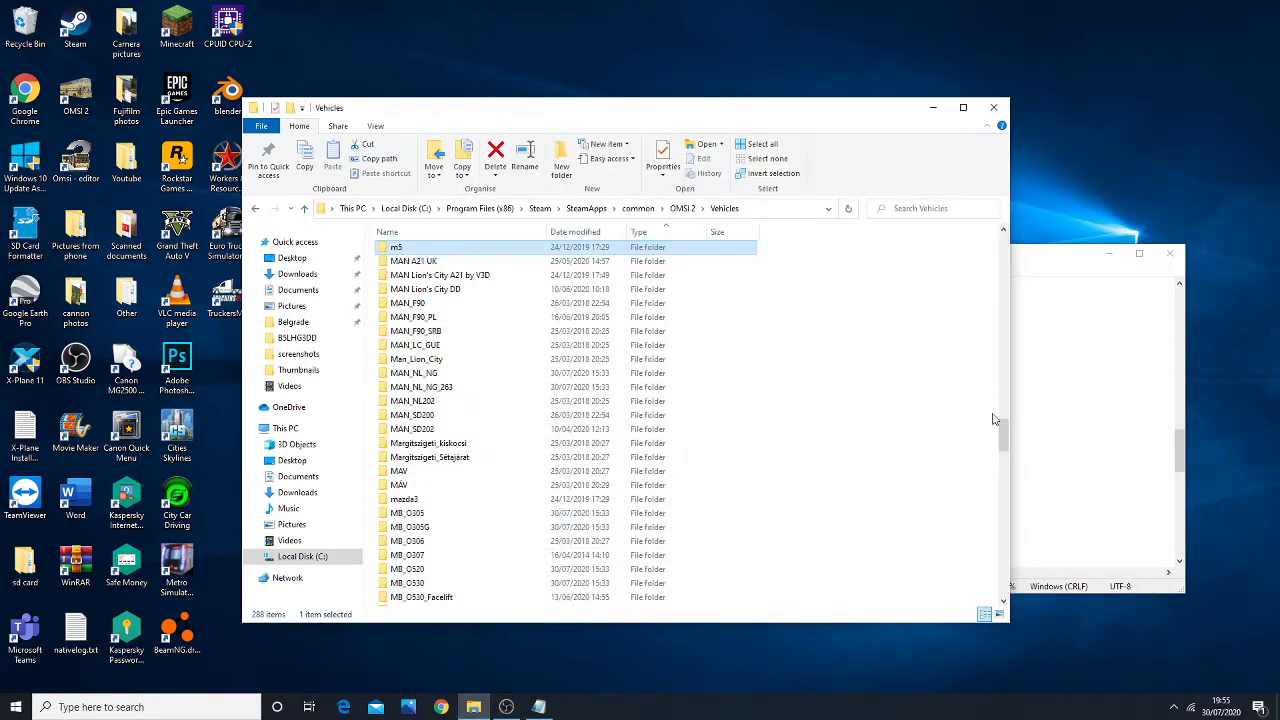
{"action": "left_click_drag", "start_coordinate": [1003, 426], "coordinate": [1005, 462]}
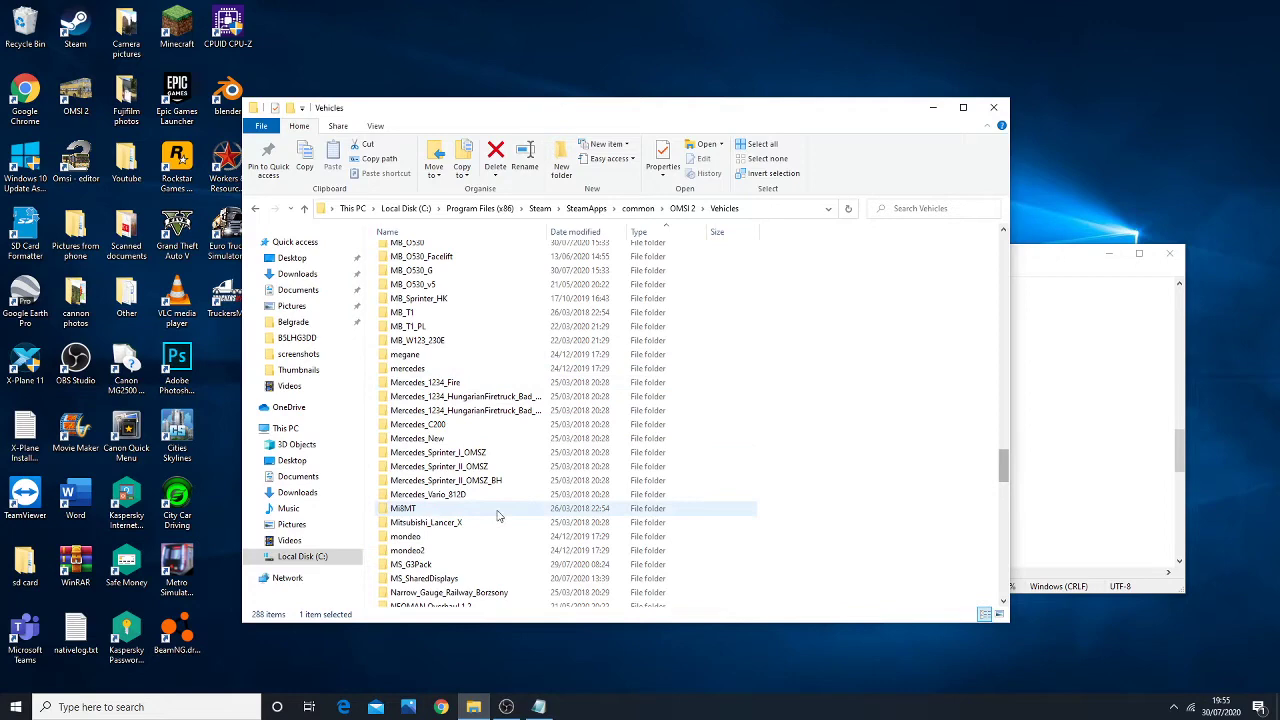
- Check the MS_G3Pack vehicle path in the Xpress X19 group and move the list window clear of the folder window
{"action": "key", "text": "alt+Tab"}
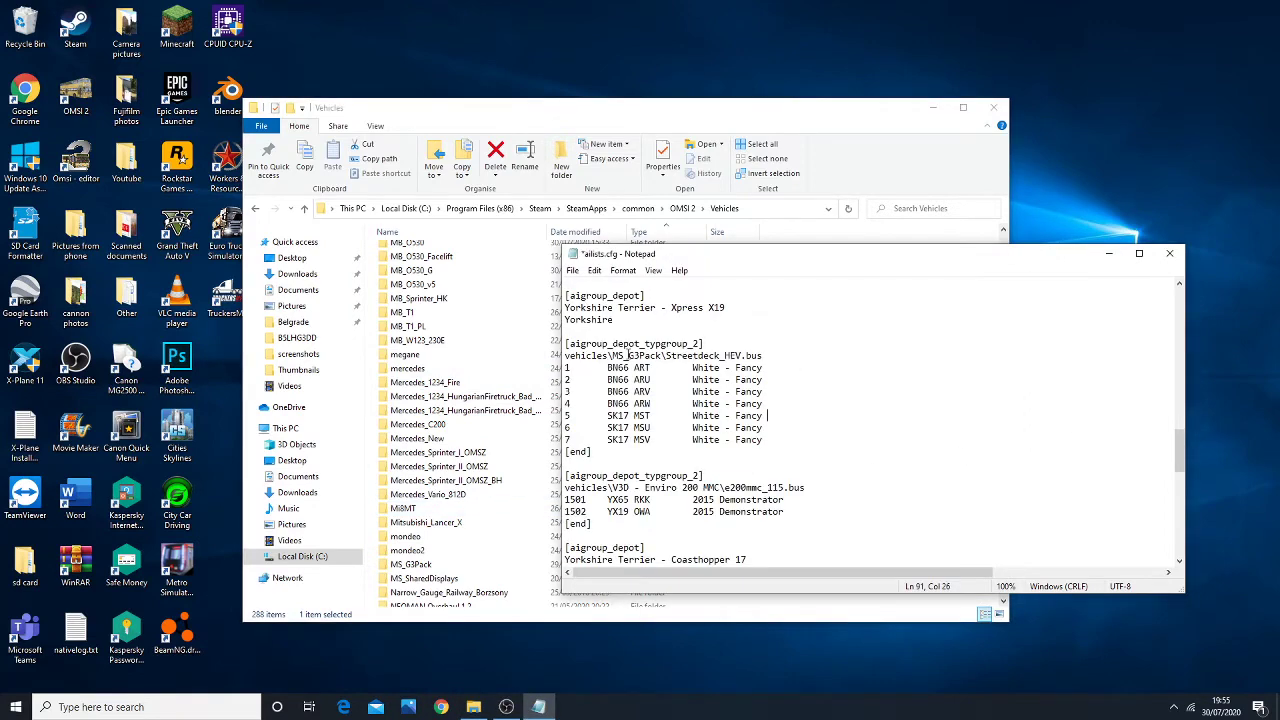
{"action": "left_click_drag", "start_coordinate": [614, 355], "coordinate": [833, 366]}
{"action": "left_click", "coordinate": [833, 362]}
{"action": "left_click_drag", "start_coordinate": [742, 255], "coordinate": [760, 309]}
{"action": "left_click", "coordinate": [823, 263]}
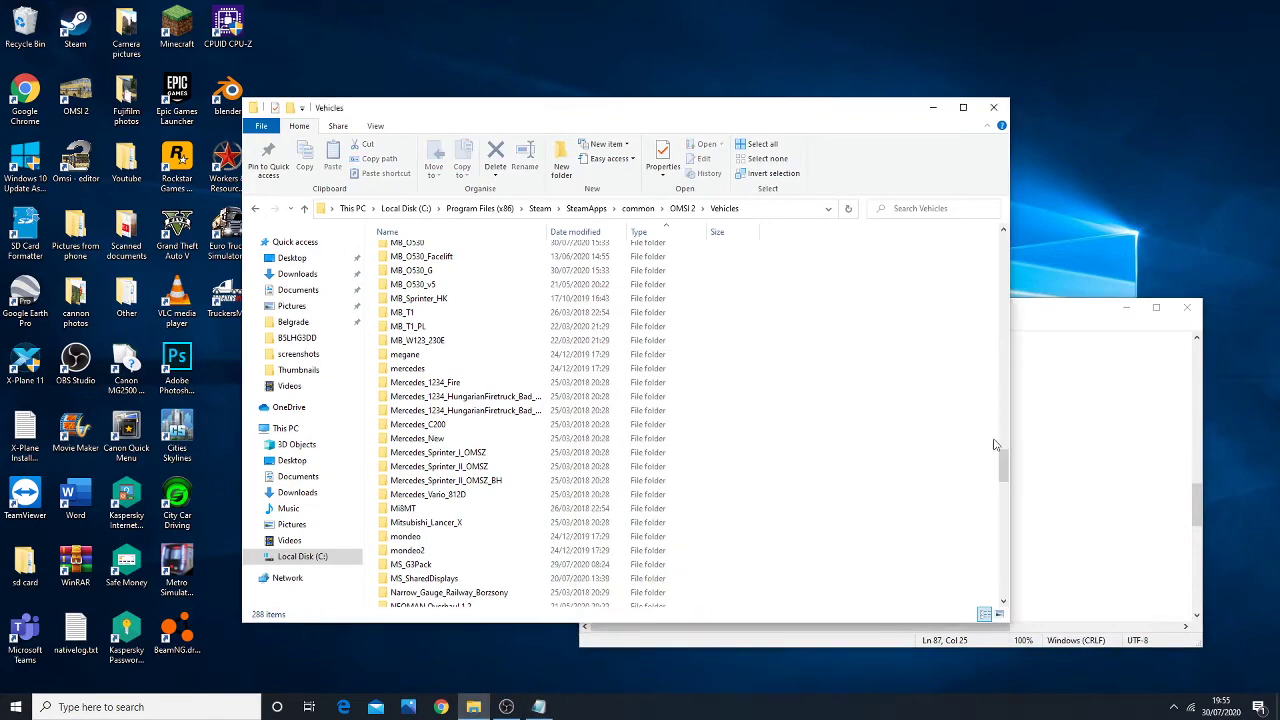
- Find the MS_G3Pack folder inside Vehicles and open it
{"action": "mouse_move", "coordinate": [1003, 450]}
{"action": "left_mouse_down"}
{"action": "mouse_move", "coordinate": [1018, 572]}
{"action": "mouse_move", "coordinate": [1022, 485]}
{"action": "mouse_move", "coordinate": [1008, 452]}
{"action": "left_mouse_up"}
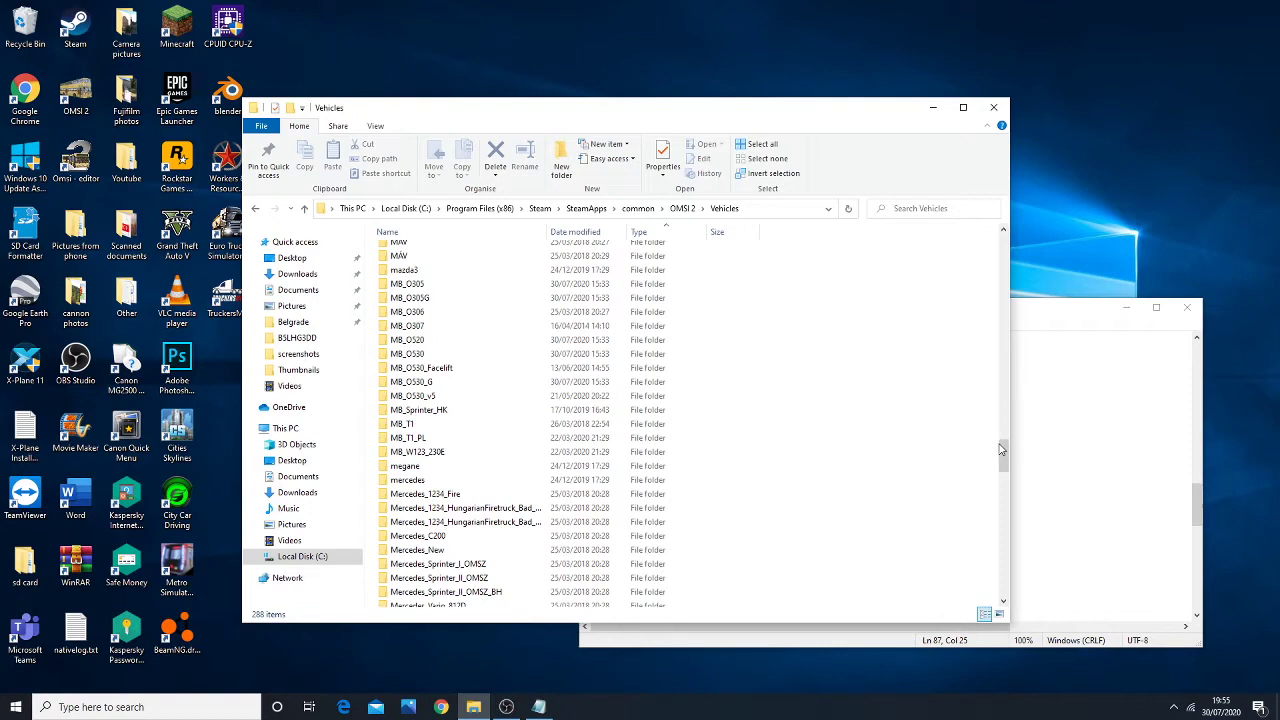
{"action": "left_click_drag", "start_coordinate": [1003, 449], "coordinate": [1005, 476]}
{"action": "left_click", "coordinate": [446, 424]}
{"action": "double_click", "coordinate": [446, 424]}
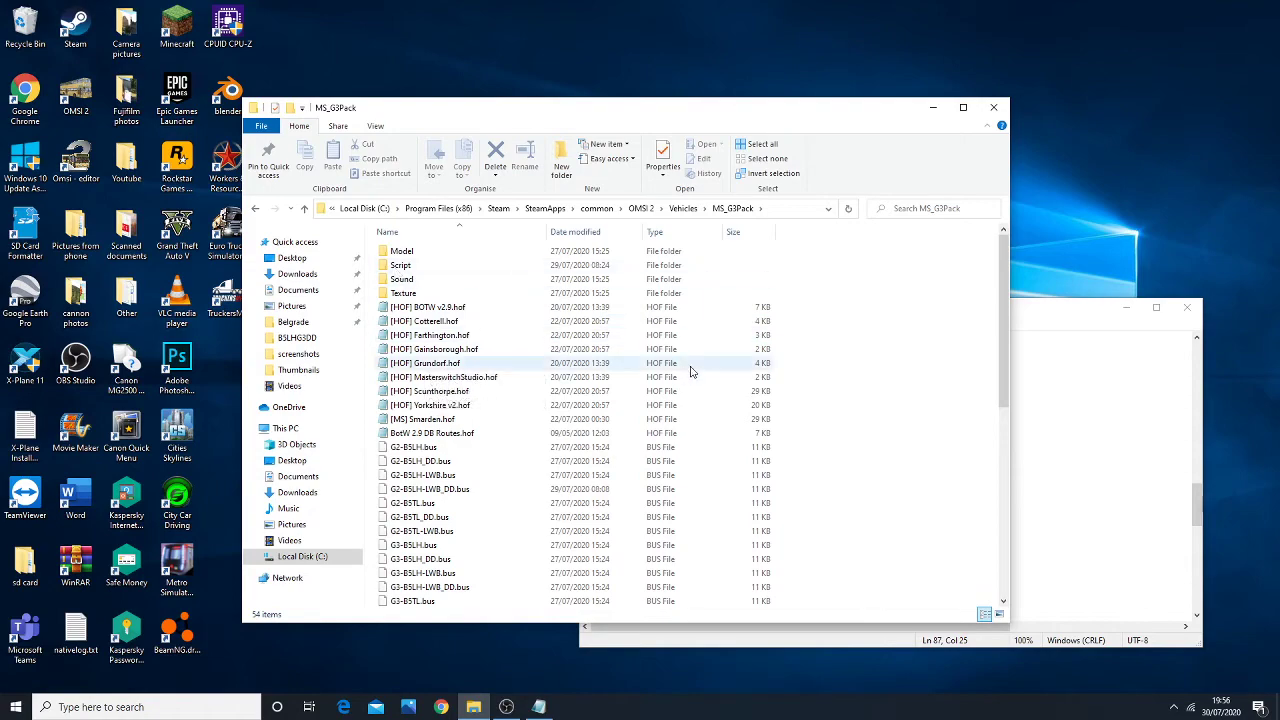
- Find G3-B5TL_DD.bus among the MS_G3Pack bus files and copy its name without the extension
{"action": "left_click_drag", "start_coordinate": [1000, 354], "coordinate": [1012, 560]}
{"action": "scroll", "coordinate": [509, 466], "scroll_direction": "up", "scroll_amount": 6}
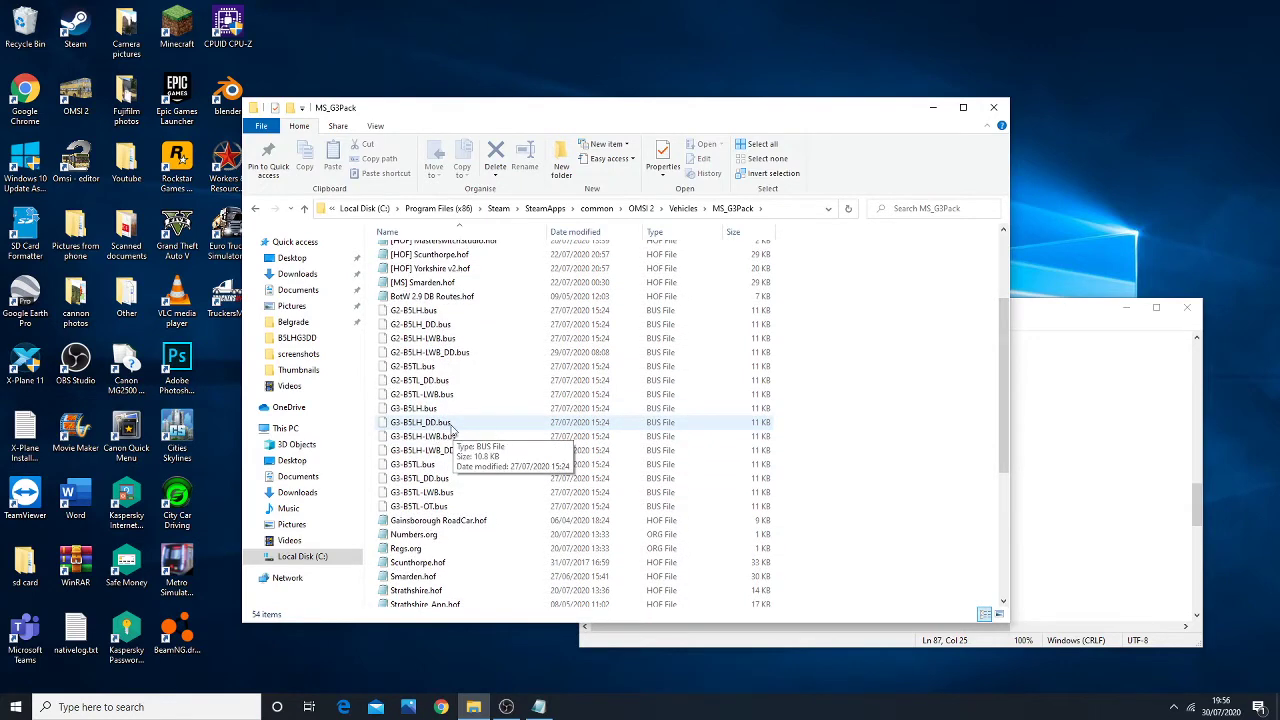
{"action": "left_click", "coordinate": [433, 481]}
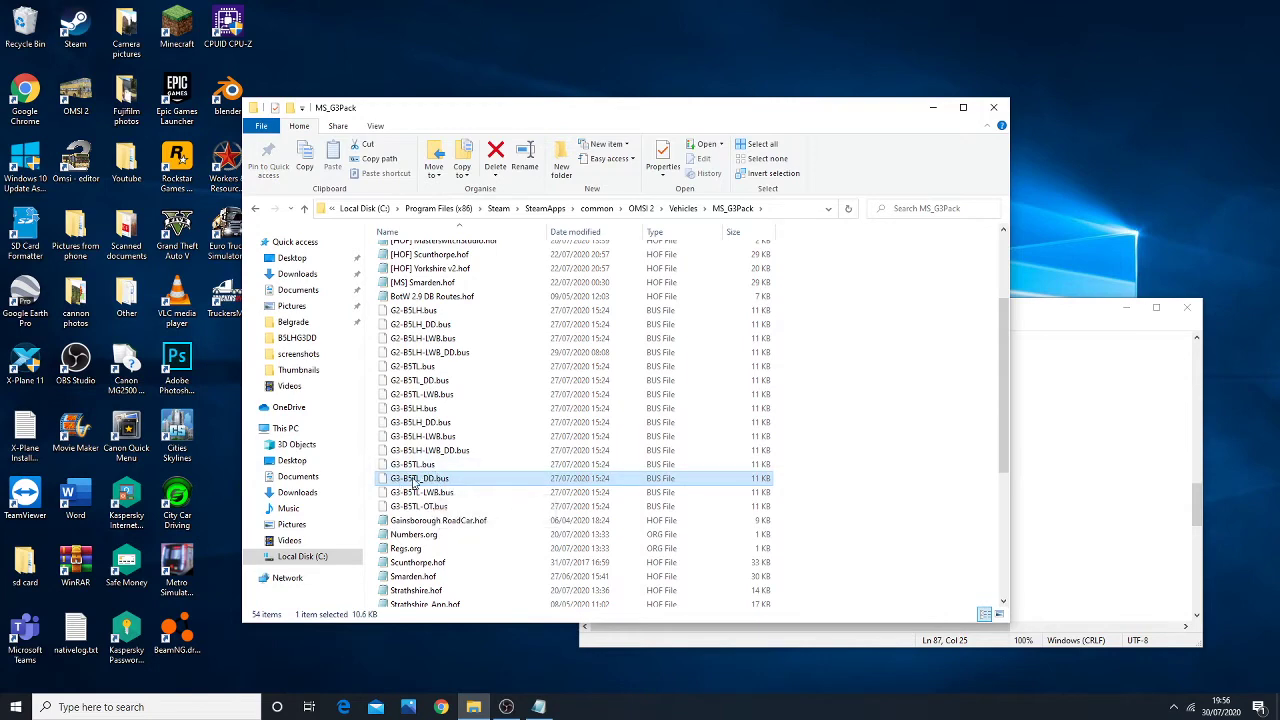
{"action": "right_click", "coordinate": [420, 479]}
{"action": "left_click", "coordinate": [453, 452]}
{"action": "key", "text": "ctrl+c"}
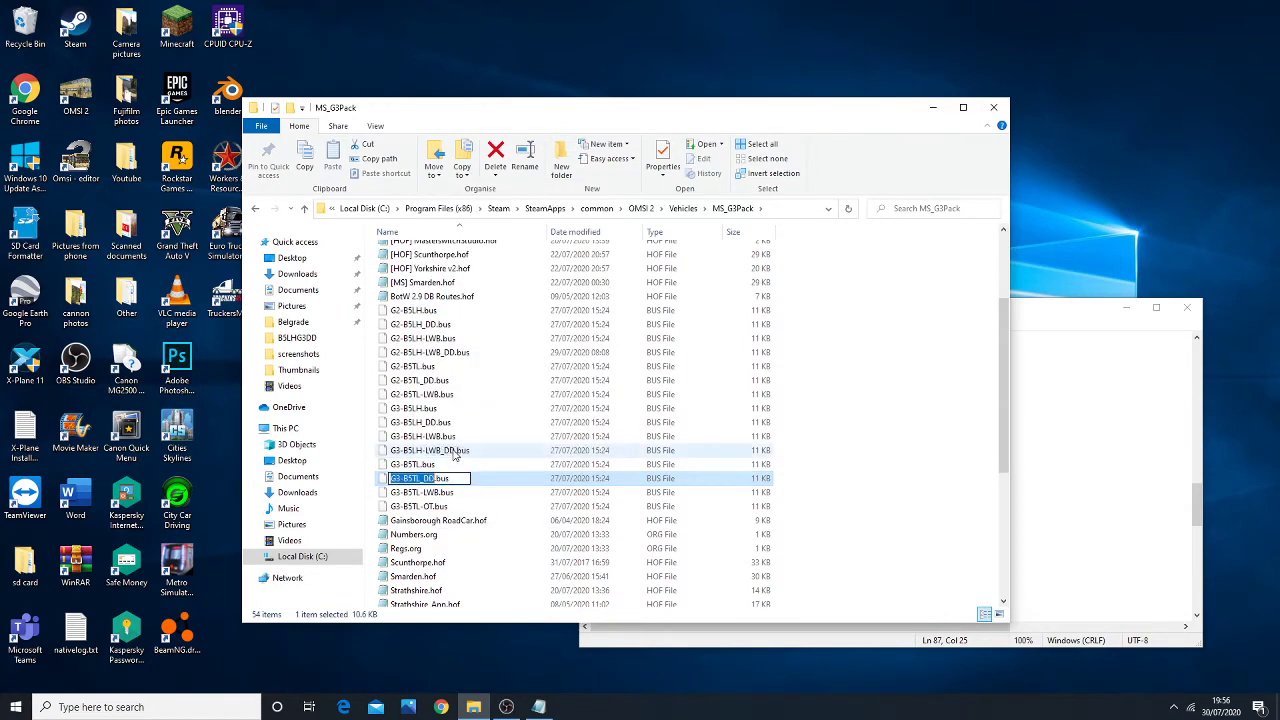
- Replace Streetdeck_HEV with G3-B5TL_DD in the Xpress X19 group's MS_G3Pack vehicle path
{"action": "left_click", "coordinate": [946, 412]}
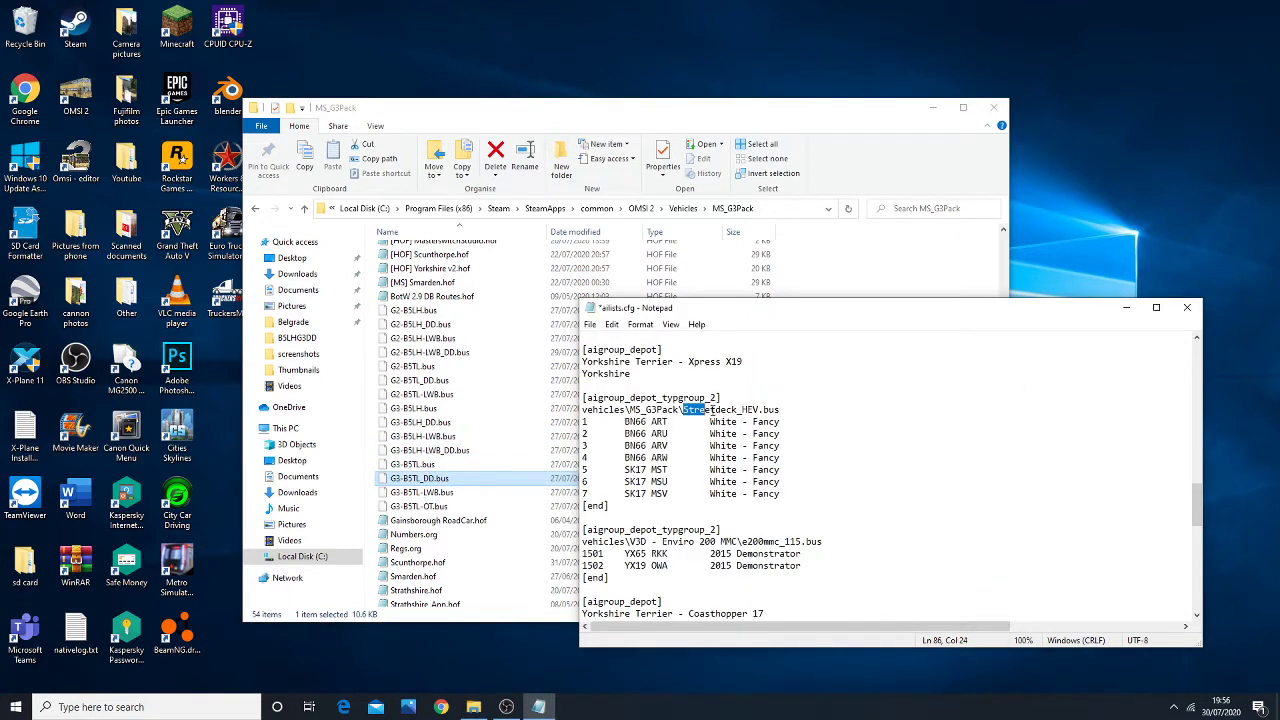
{"action": "left_click_drag", "start_coordinate": [712, 410], "coordinate": [764, 410]}
{"action": "key", "text": "ctrl+v"}
{"action": "left_click", "coordinate": [831, 434]}
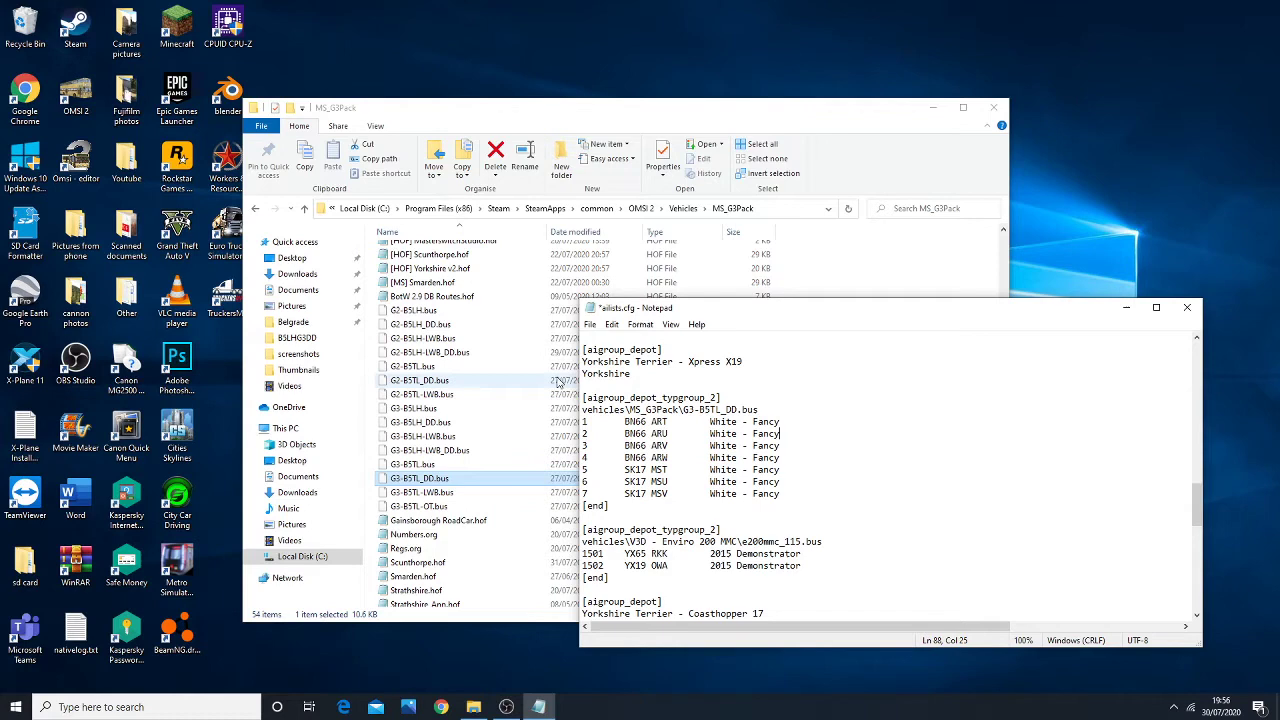
- Look through the Streetdeck .bus files in MS_G3Pack and compare them with the edited vehicle path
{"action": "left_click", "coordinate": [857, 260]}
{"action": "left_click_drag", "start_coordinate": [993, 349], "coordinate": [1010, 490]}
{"action": "left_click", "coordinate": [800, 409]}
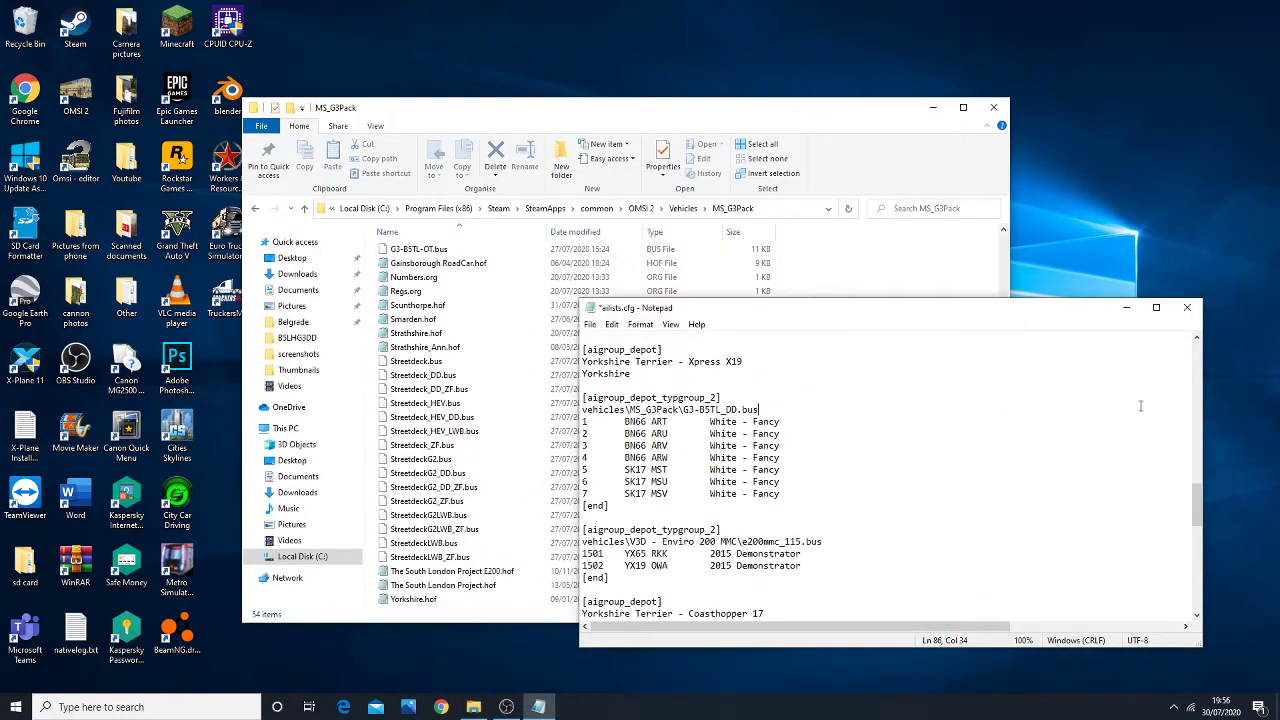
{"action": "left_click", "coordinate": [925, 255]}
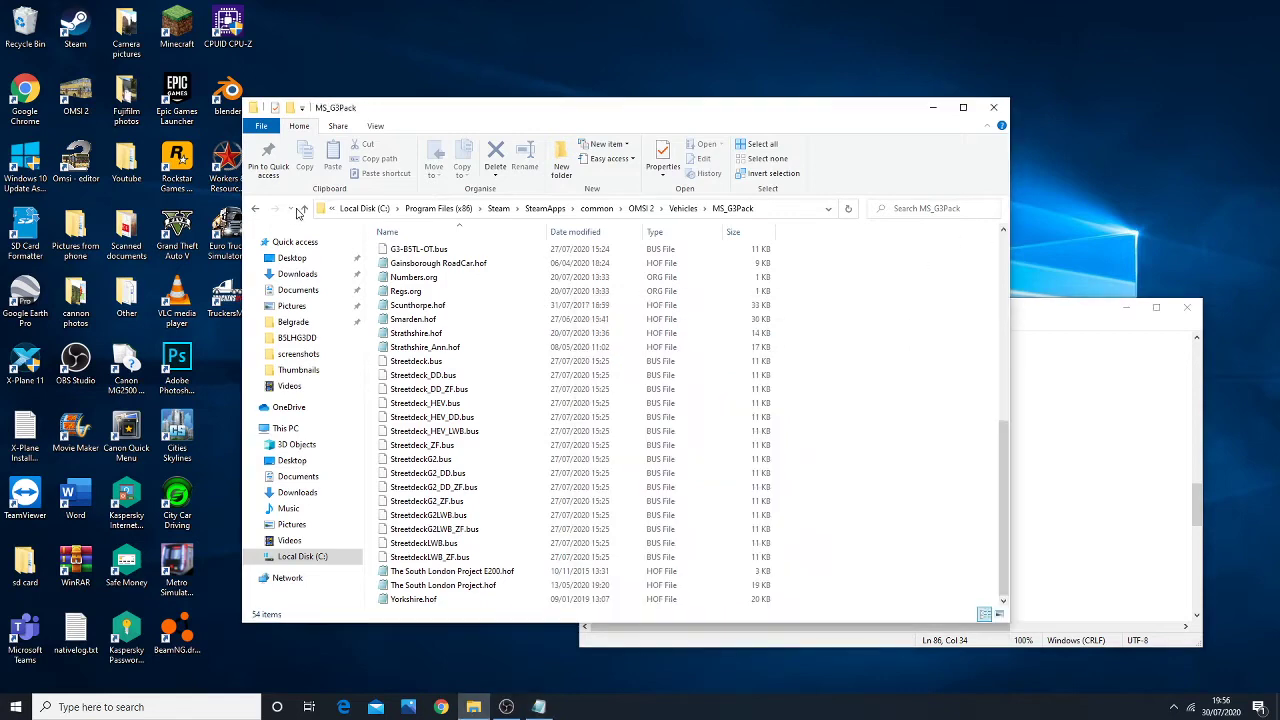
- View Numbers.org and Regs.org in turn and compare their fleet numbers and registrations with the Xpress X19 entries
{"action": "left_click", "coordinate": [425, 277]}
{"action": "double_click", "coordinate": [425, 277]}
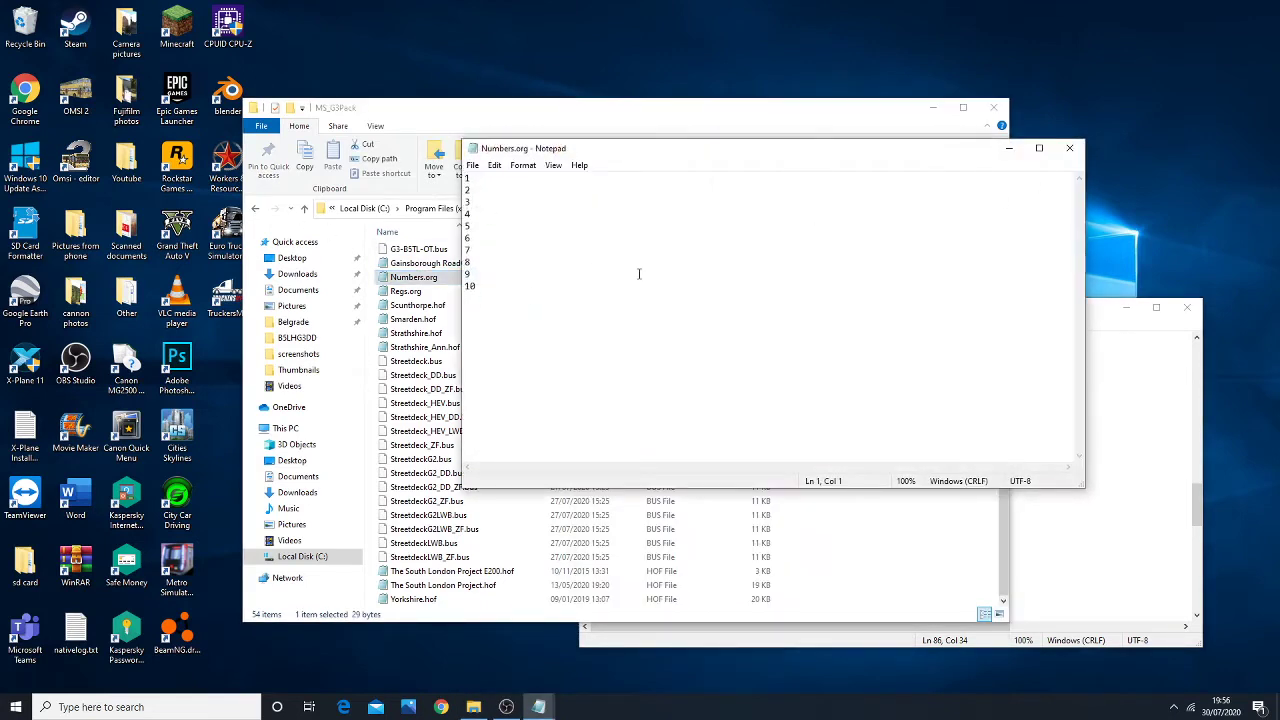
{"action": "left_click", "coordinate": [1069, 148]}
{"action": "double_click", "coordinate": [482, 291]}
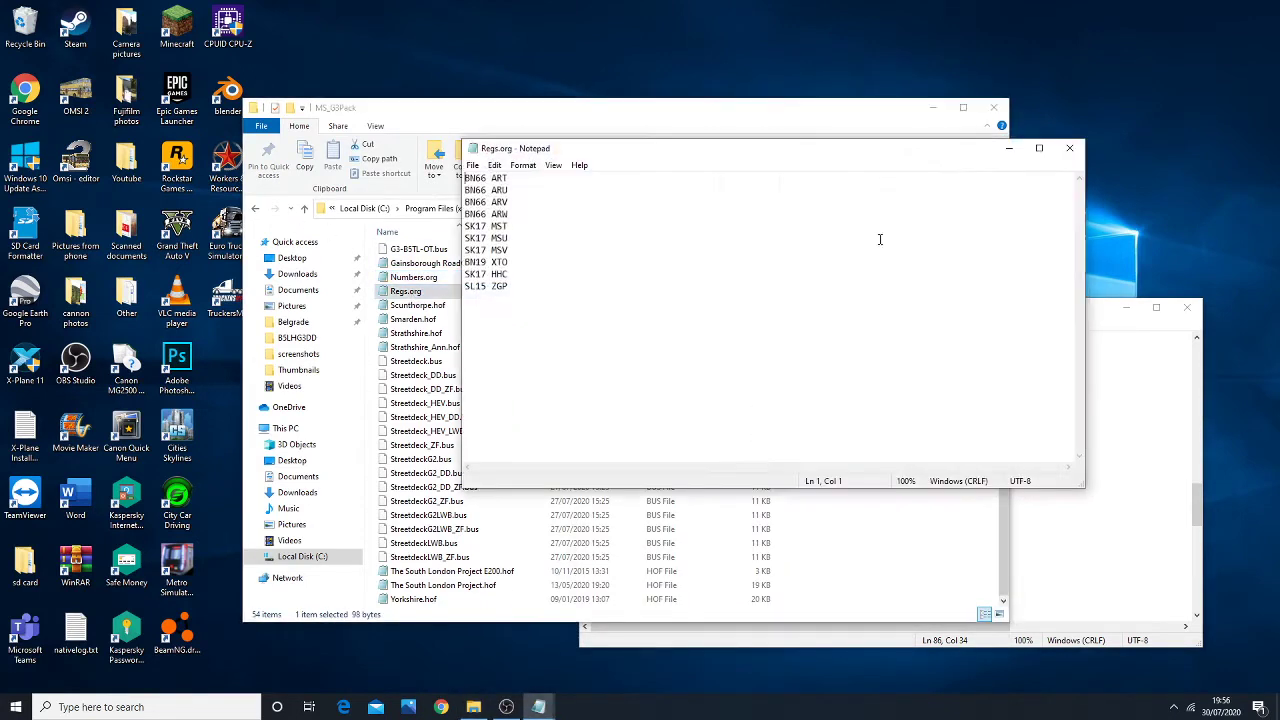
{"action": "left_click", "coordinate": [1069, 148]}
{"action": "left_click", "coordinate": [785, 469]}
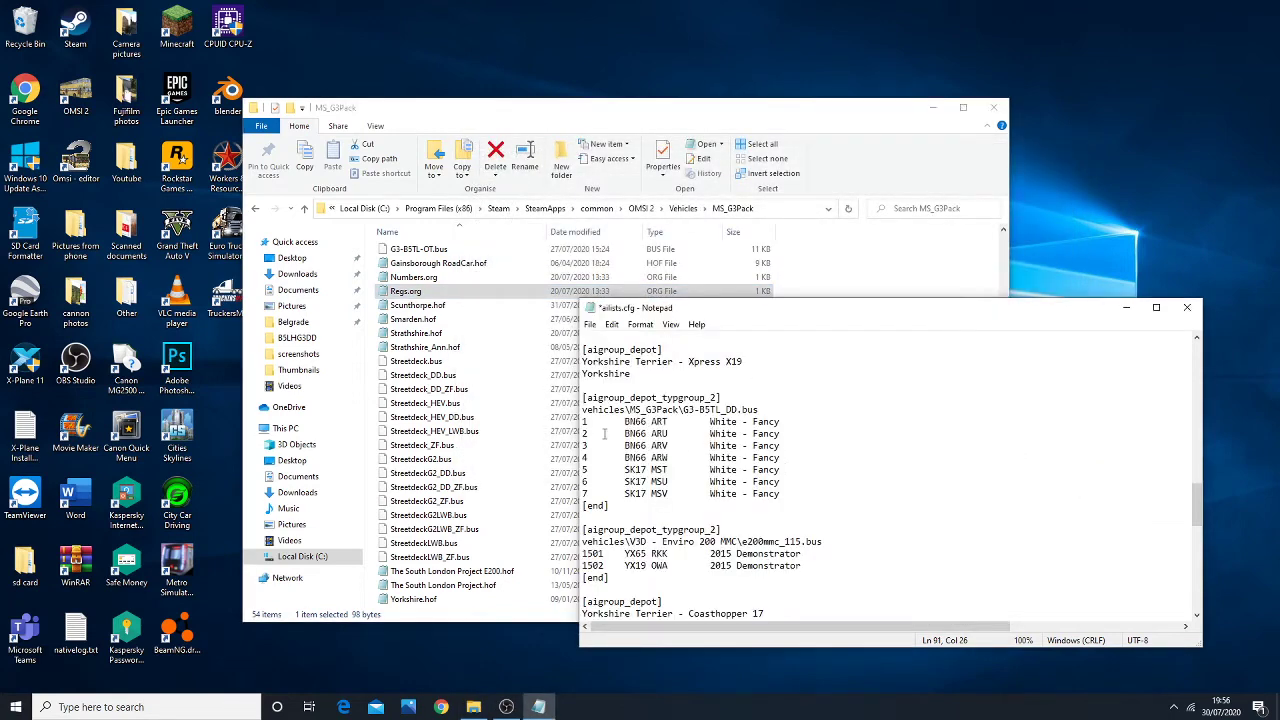
- Browse the MS_G3Pack Texture folder, view the model folders inside Repaints_FH, and go back to Texture
{"action": "left_click", "coordinate": [850, 275]}
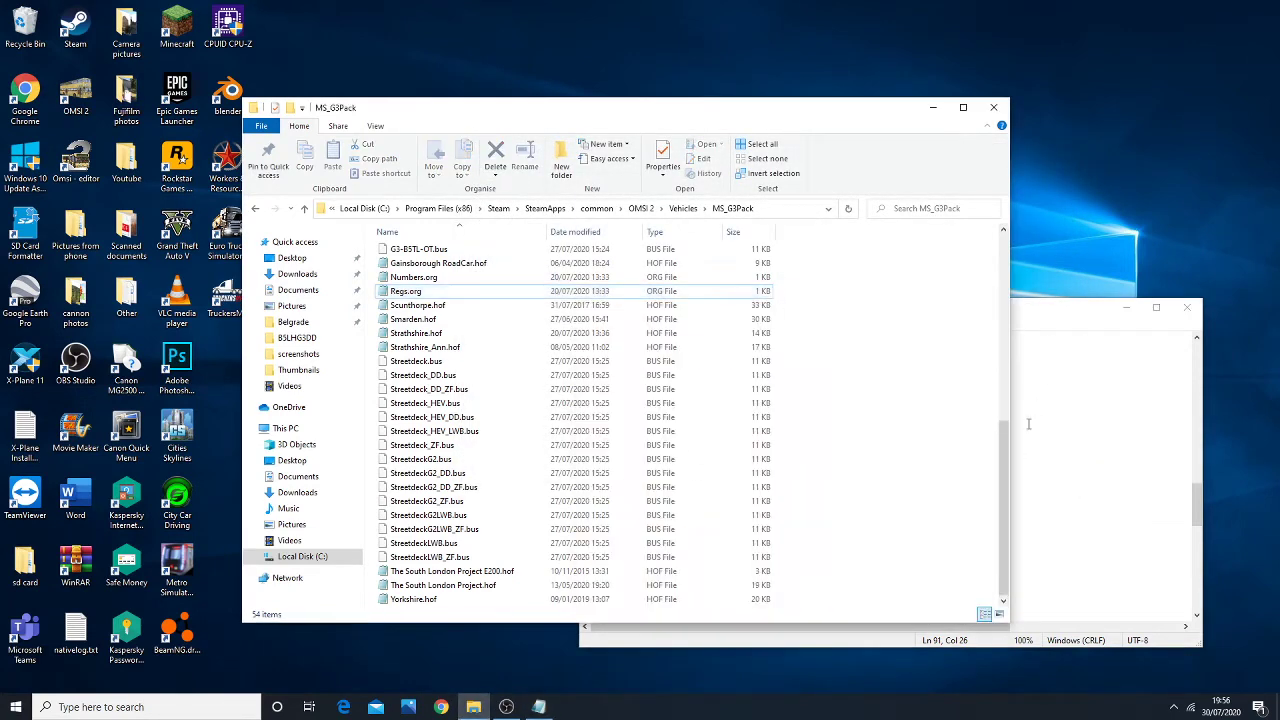
{"action": "left_click_drag", "start_coordinate": [1003, 450], "coordinate": [990, 270]}
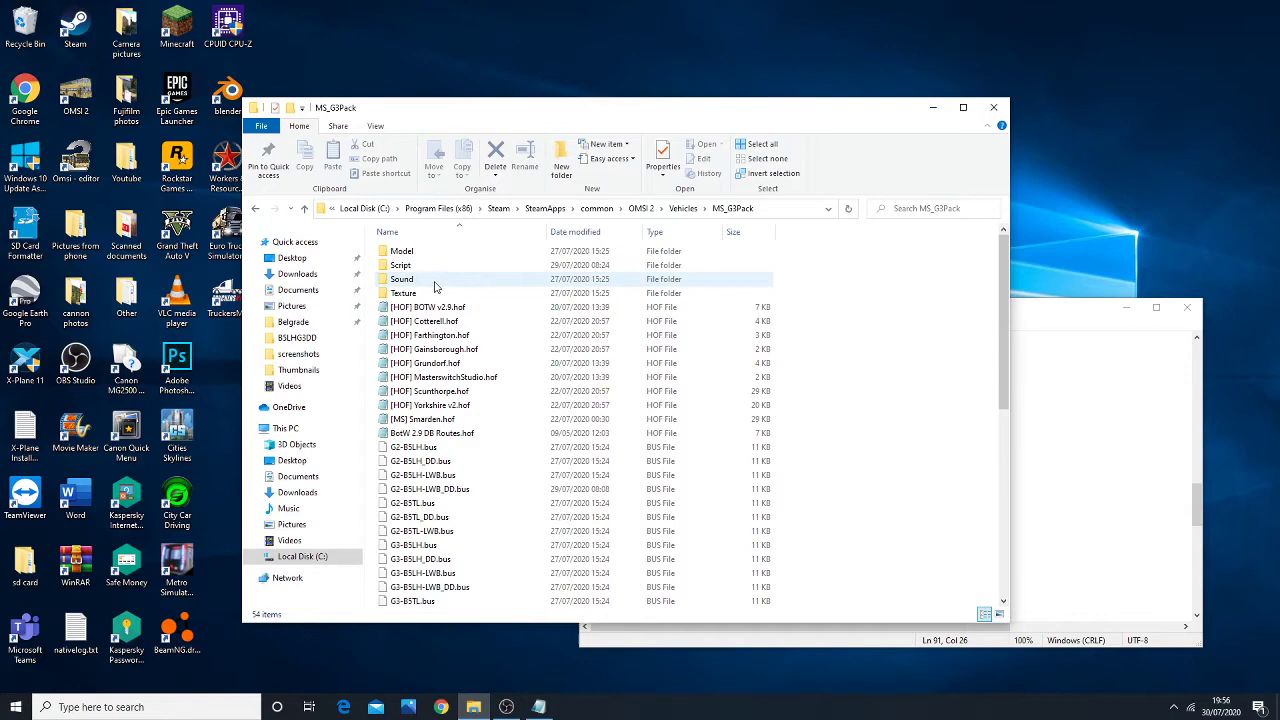
{"action": "double_click", "coordinate": [410, 290]}
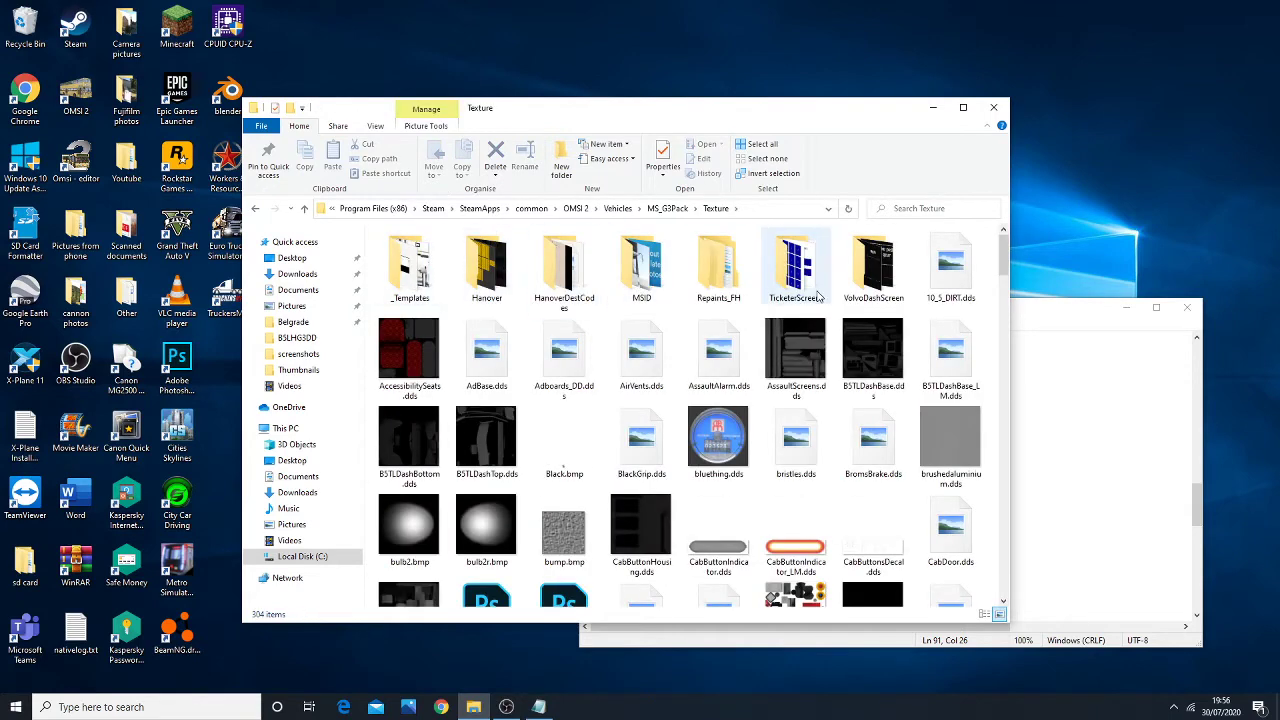
{"action": "double_click", "coordinate": [733, 278]}
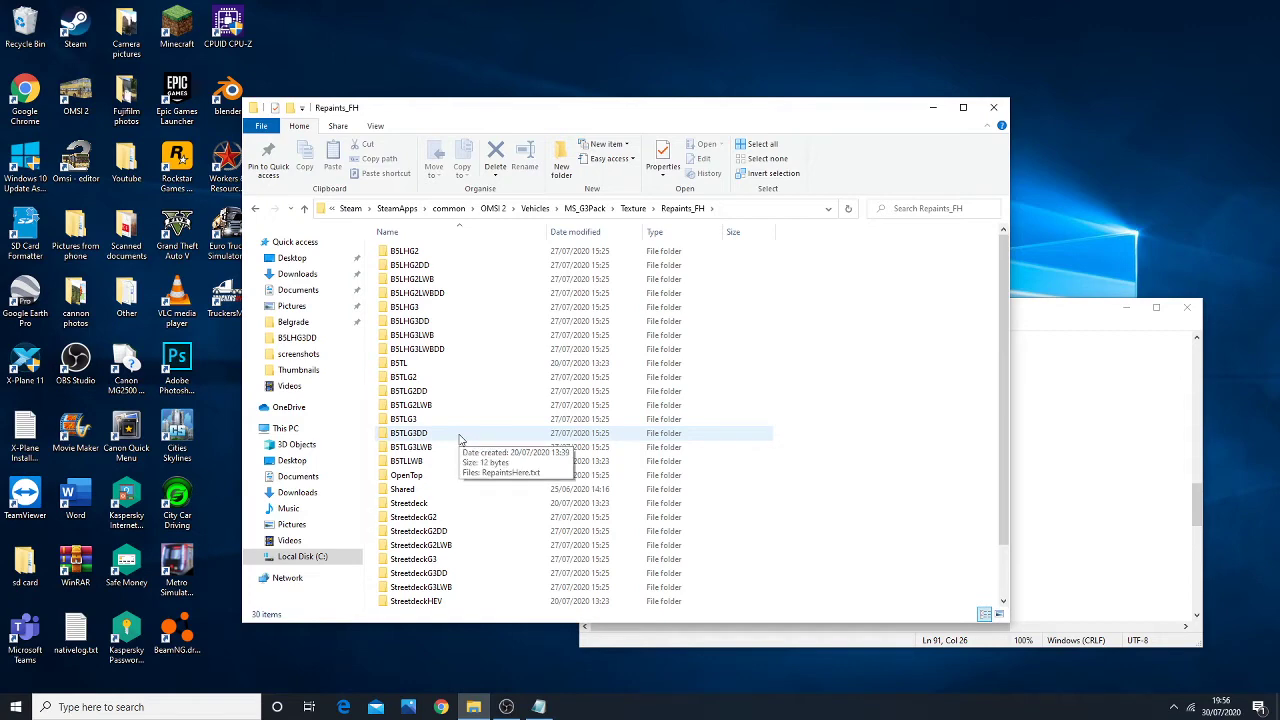
{"action": "key", "text": "BackSpace"}
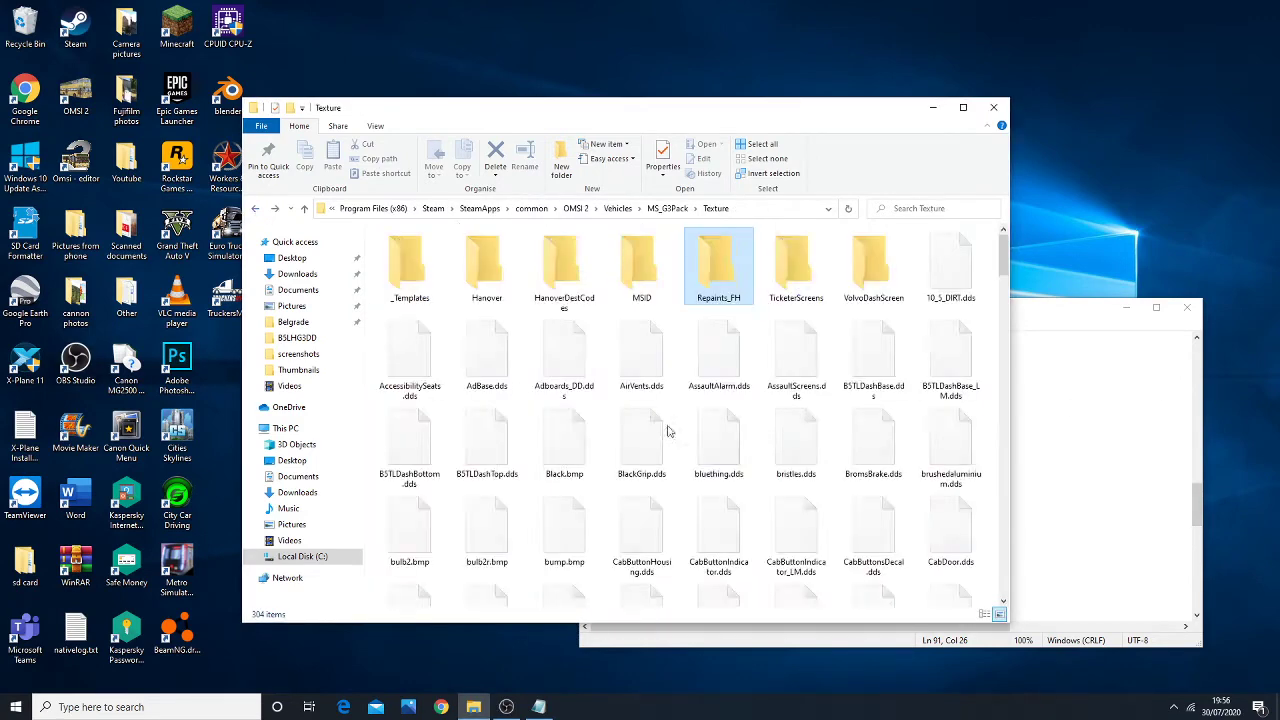
- Return to the MS_G3Pack folder and check the Xpress X19 group's vehicle path in ailists.cfg
{"action": "left_click", "coordinate": [257, 210]}
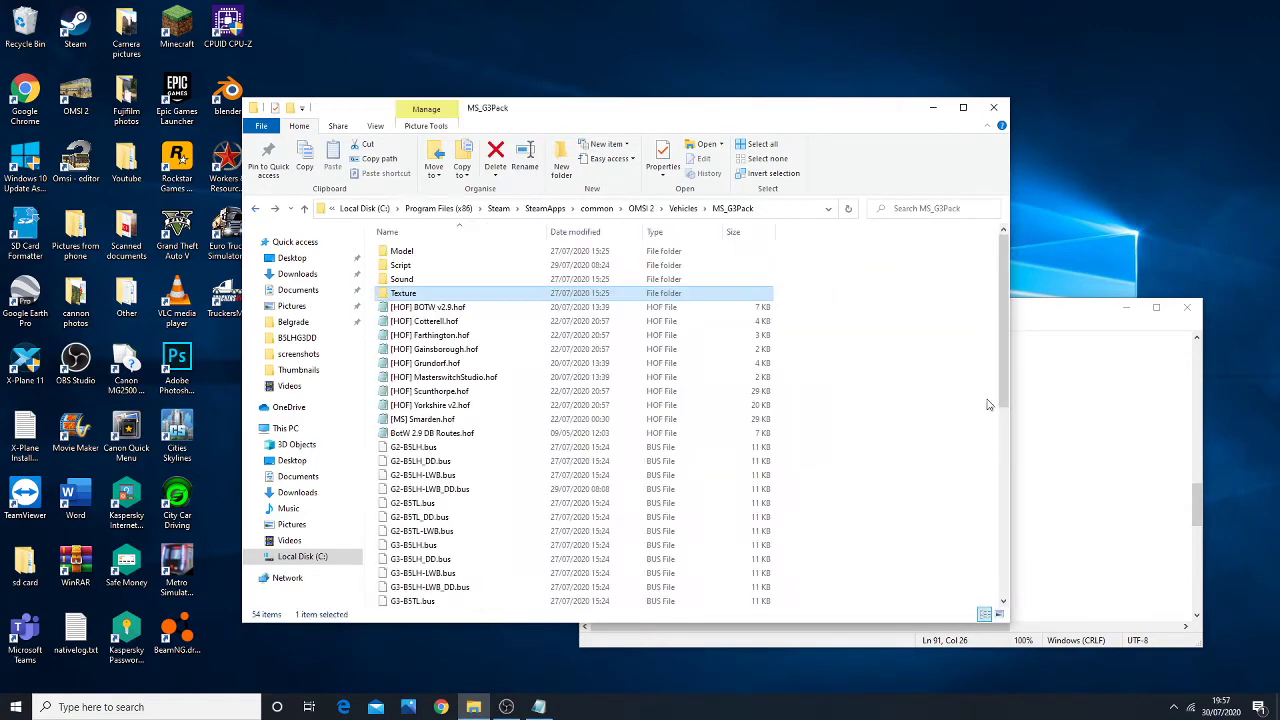
{"action": "left_click", "coordinate": [996, 336]}
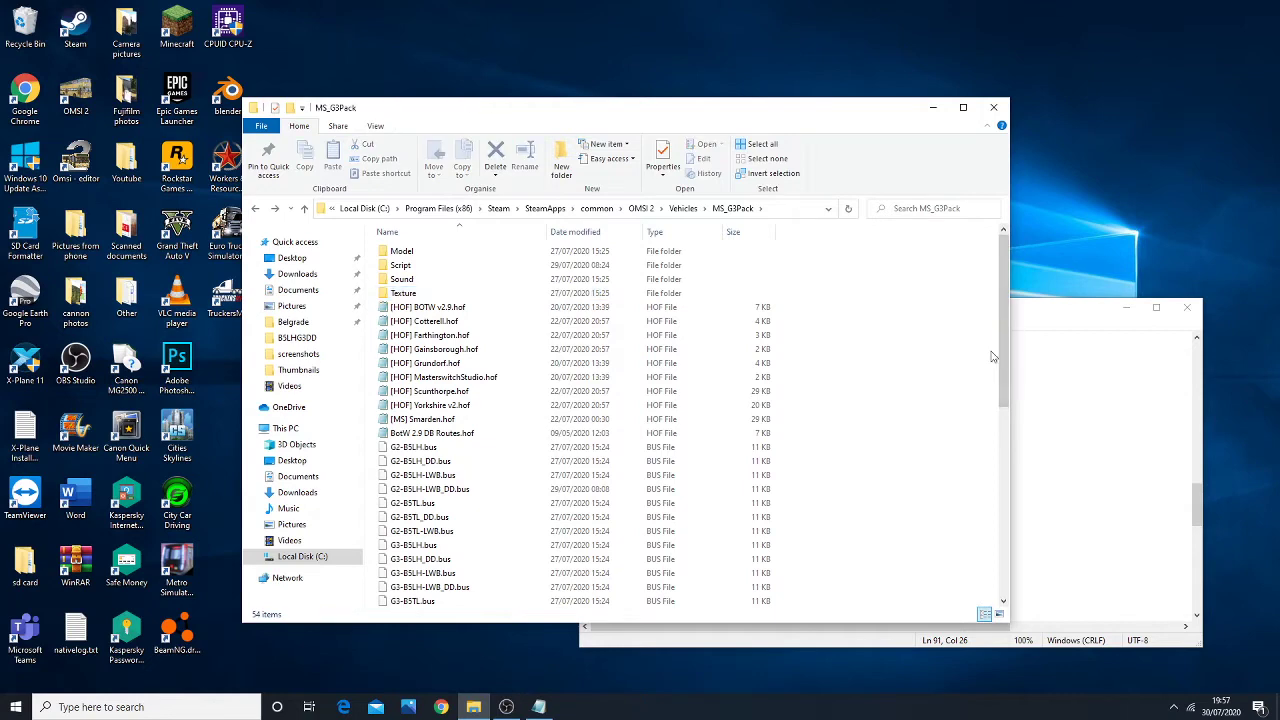
{"action": "key", "text": "alt+Tab"}
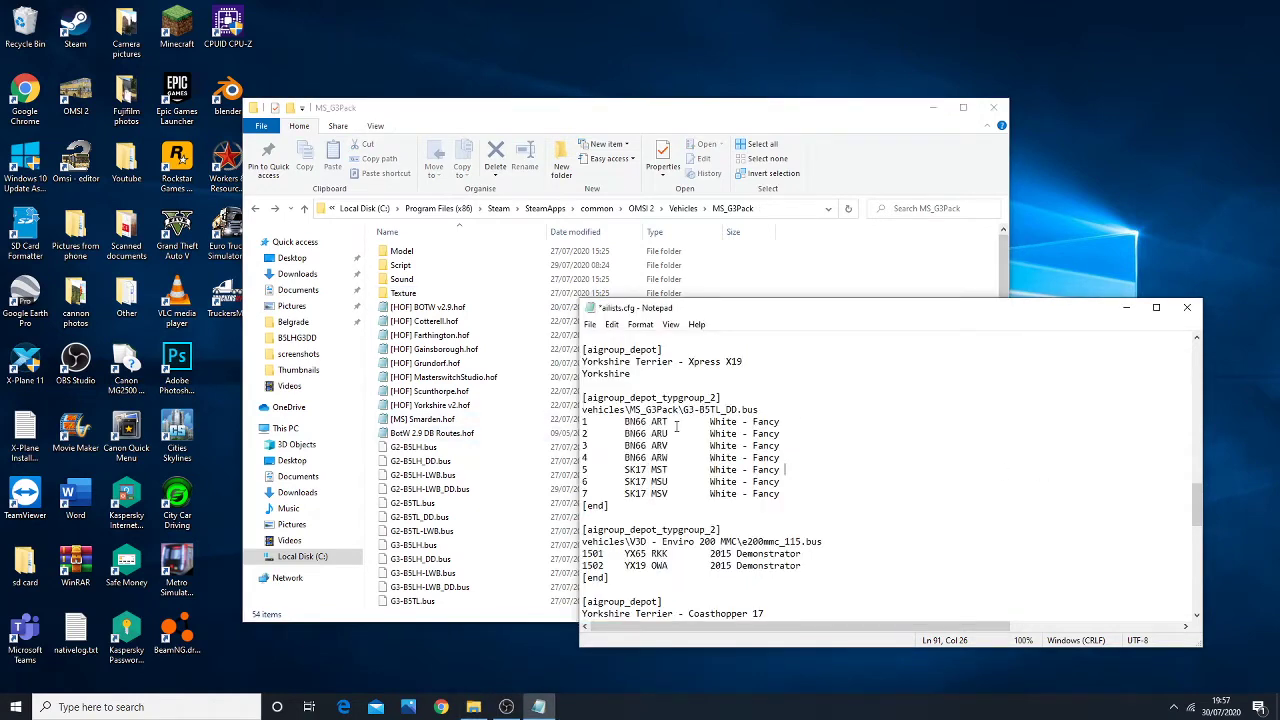
{"action": "left_click", "coordinate": [818, 286]}
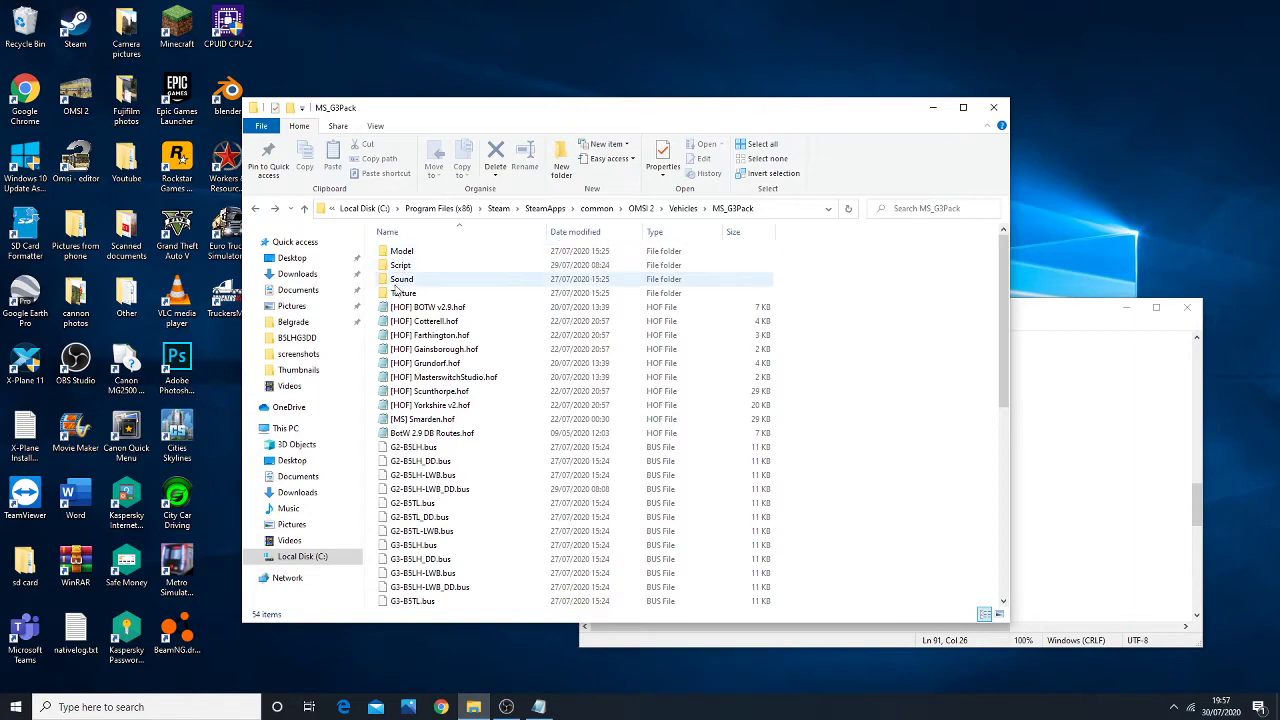
- Check the B5TLG3DD folder in Texture\Repaints_FH for repaint files, and go back to Repaints_FH
{"action": "double_click", "coordinate": [400, 292]}
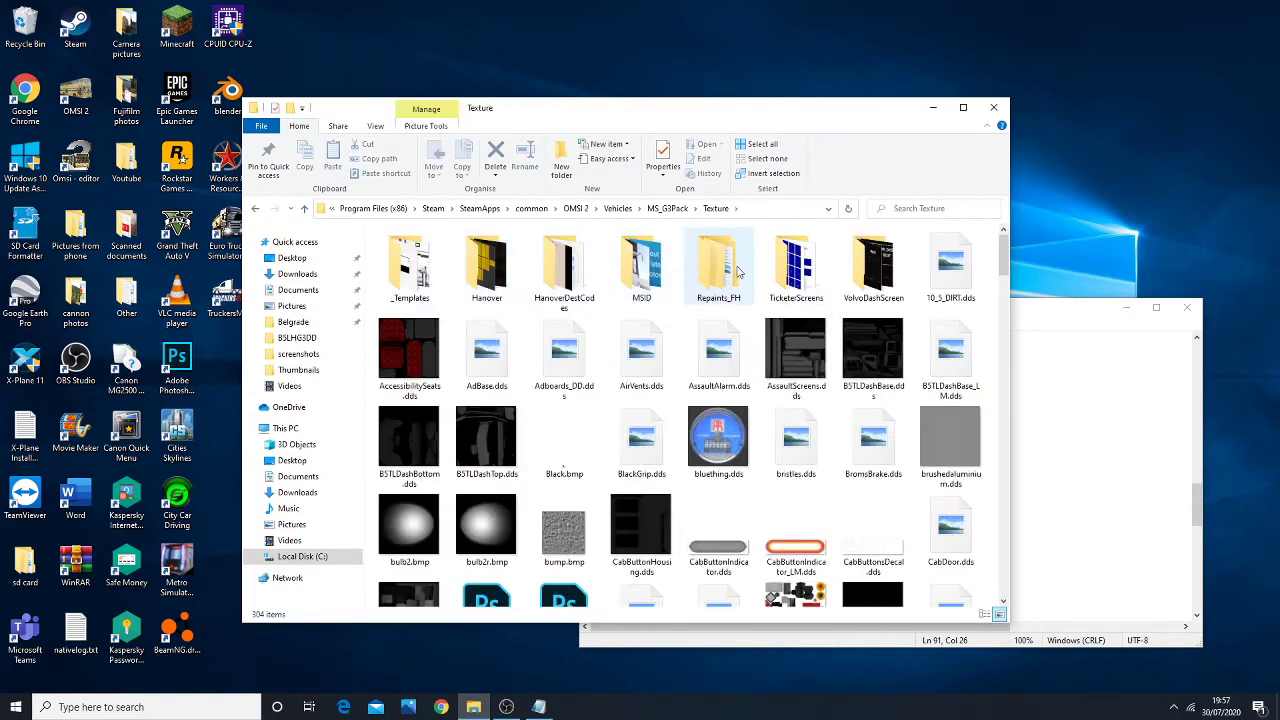
{"action": "double_click", "coordinate": [718, 265]}
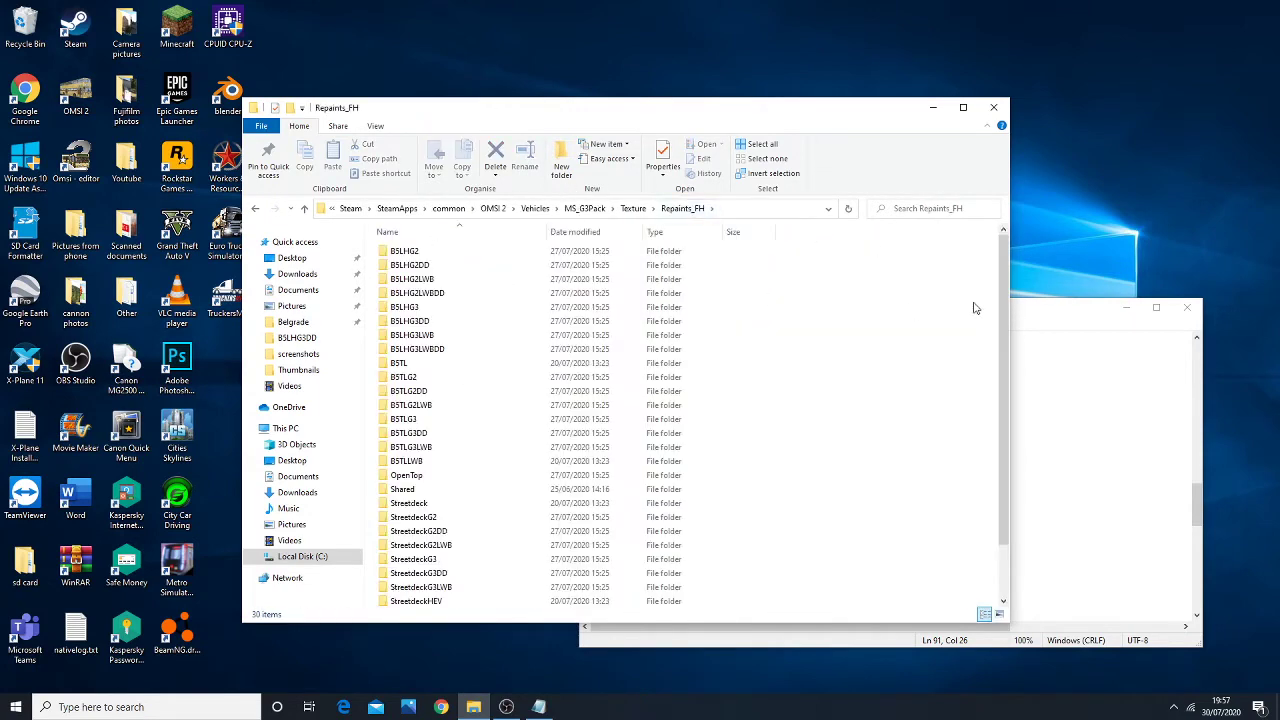
{"action": "scroll", "coordinate": [1000, 326], "scroll_direction": "down", "scroll_amount": 2}
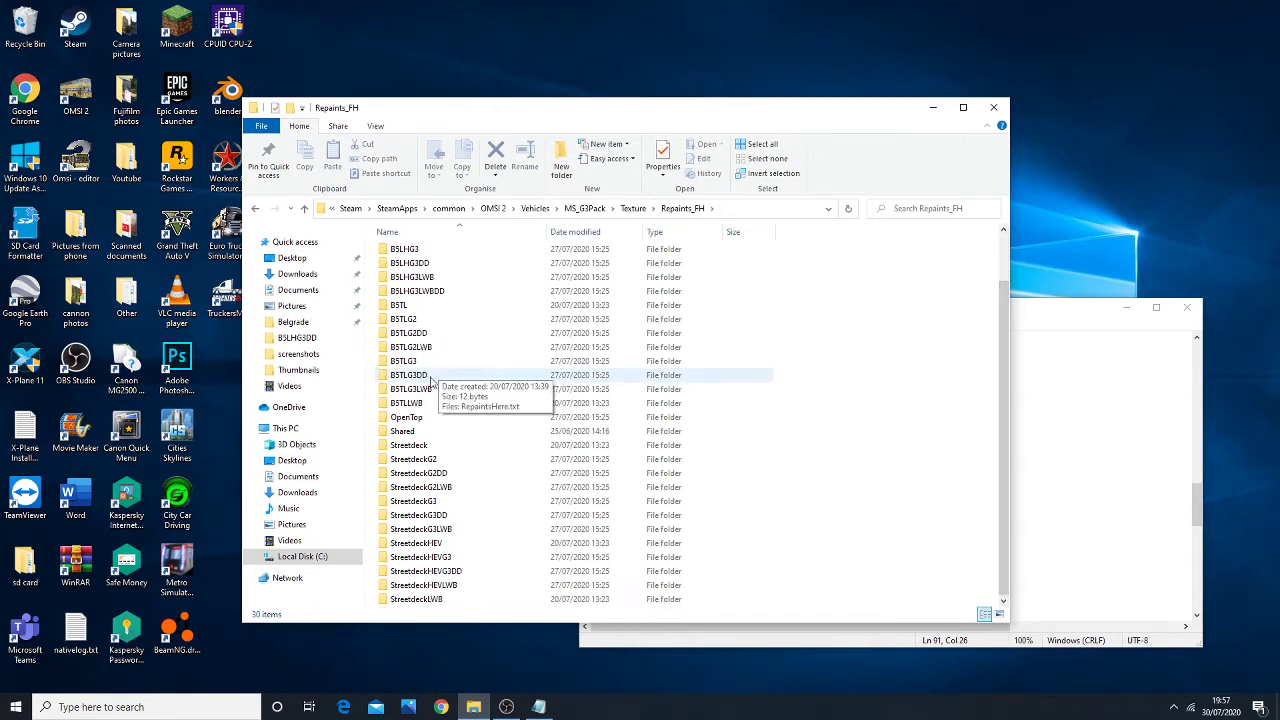
{"action": "double_click", "coordinate": [435, 378]}
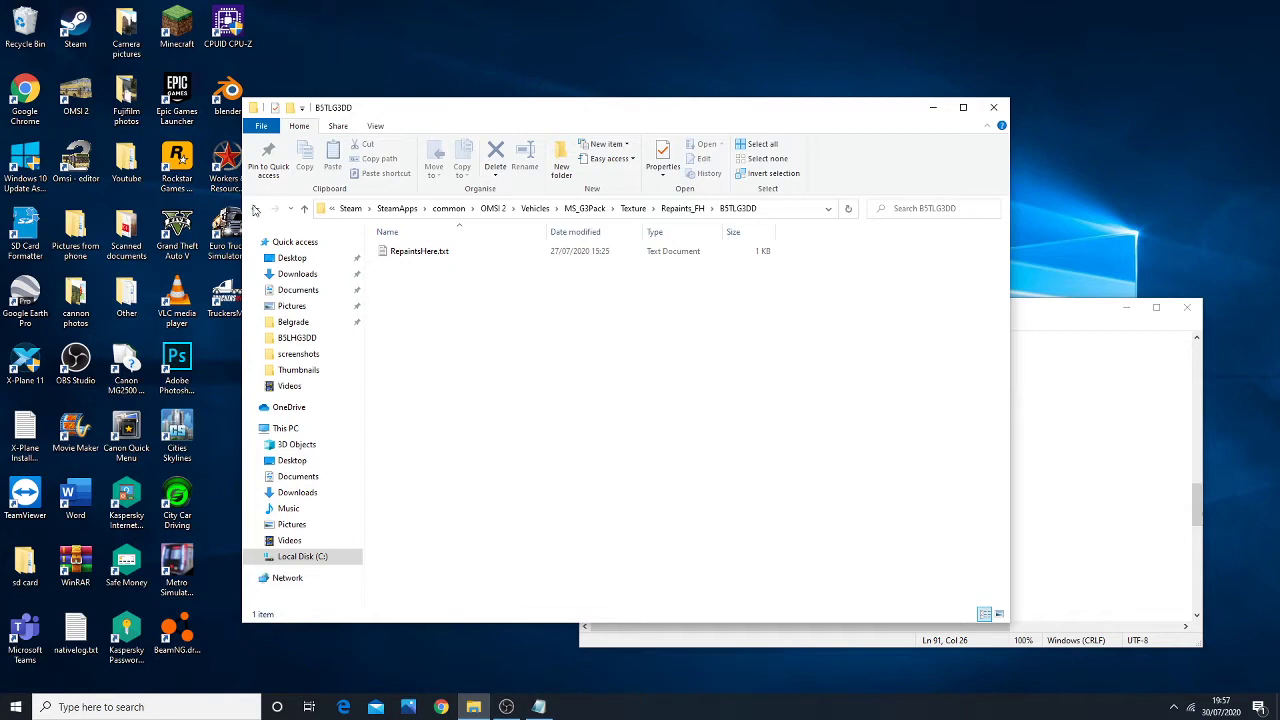
{"action": "left_click", "coordinate": [255, 208]}
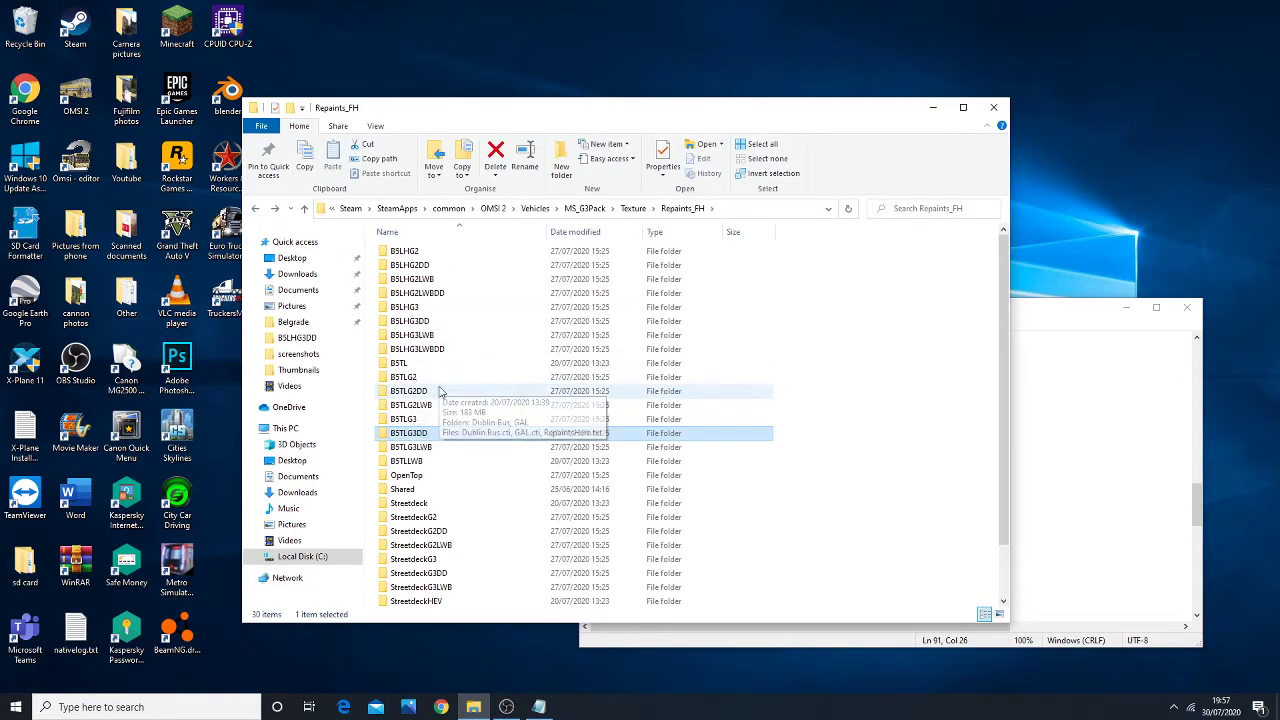
- Open GAL.cti from the B5TLG2DD repaint folder to view its repaint names
{"action": "double_click", "coordinate": [420, 391]}
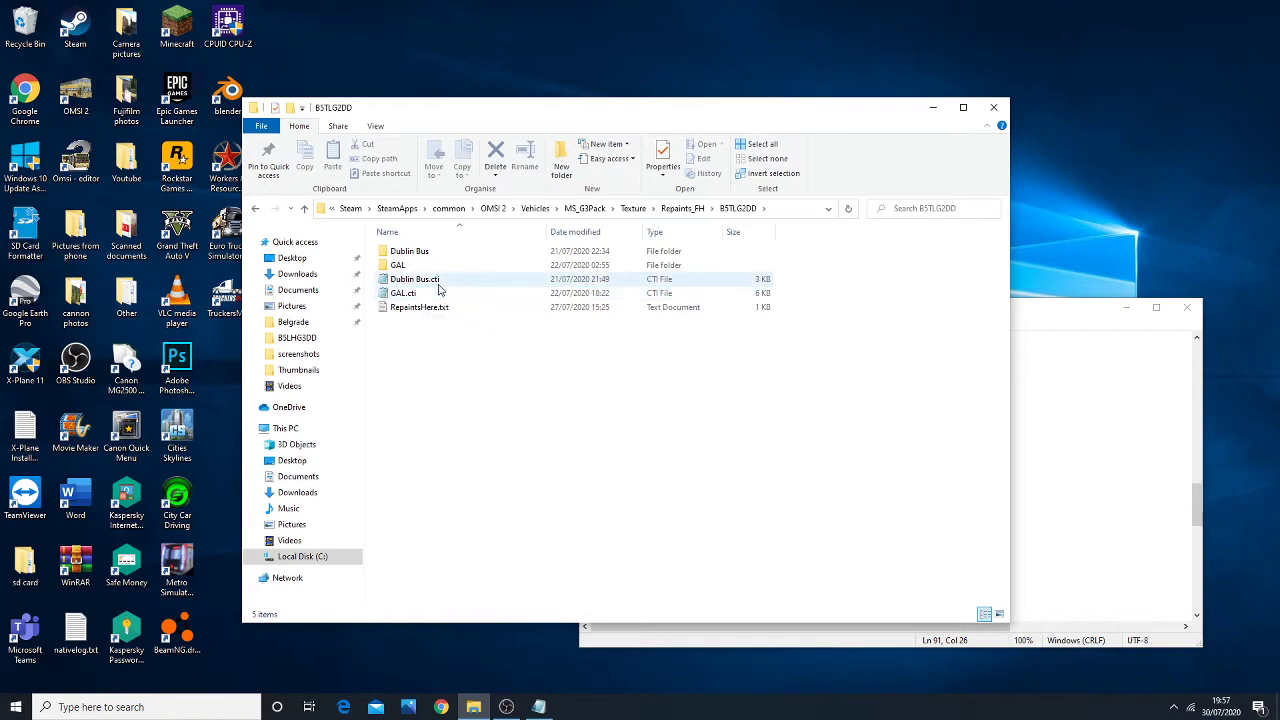
{"action": "left_click", "coordinate": [432, 296]}
{"action": "double_click", "coordinate": [432, 296]}
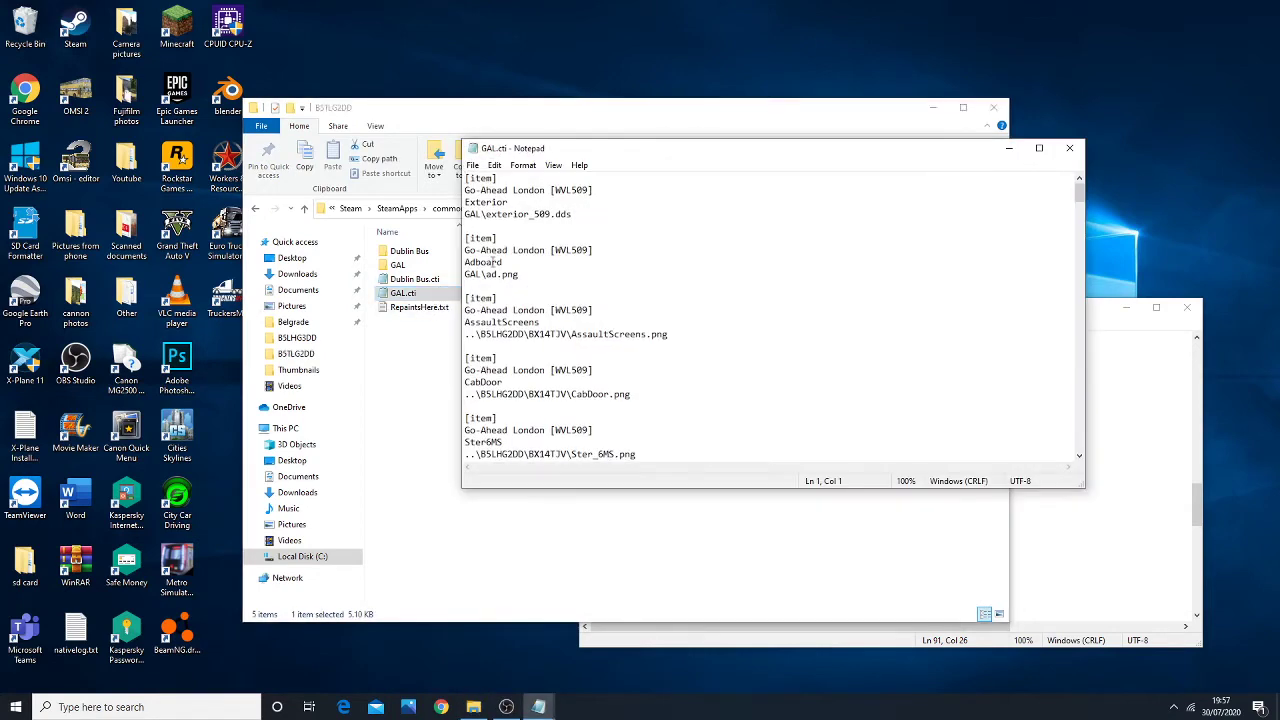
{"action": "left_click", "coordinate": [1009, 148]}
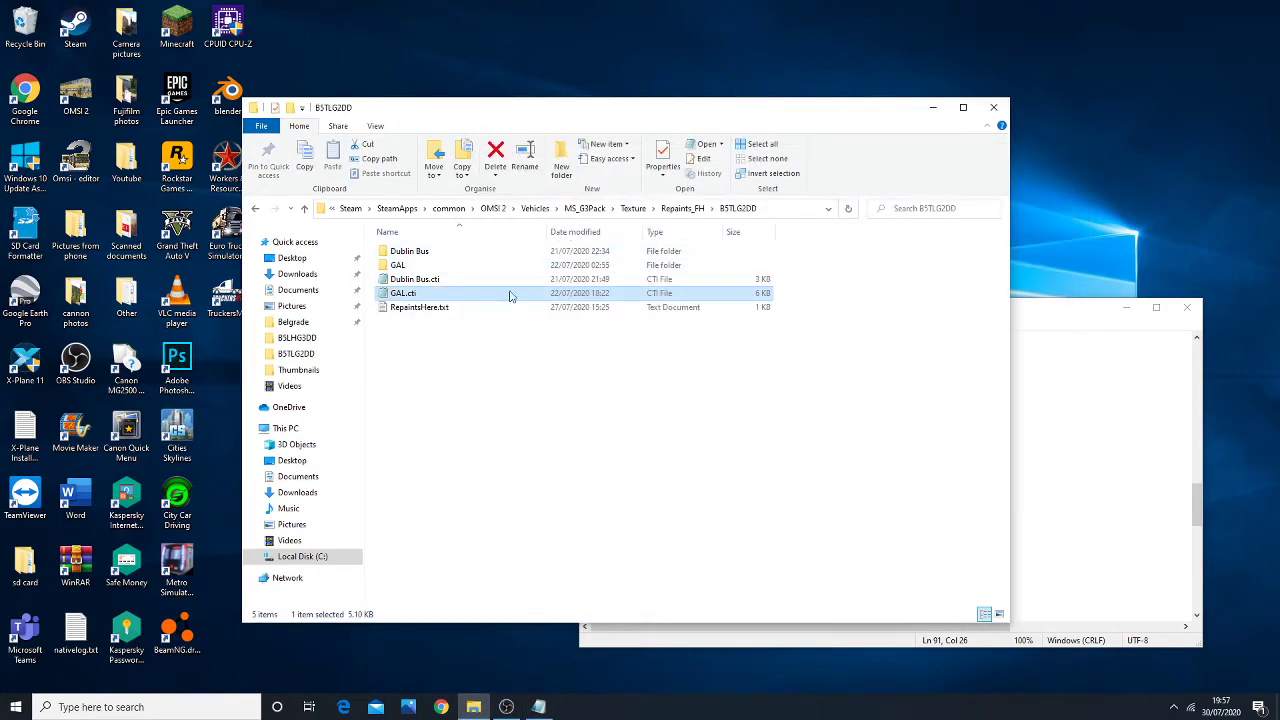
{"action": "double_click", "coordinate": [471, 294]}
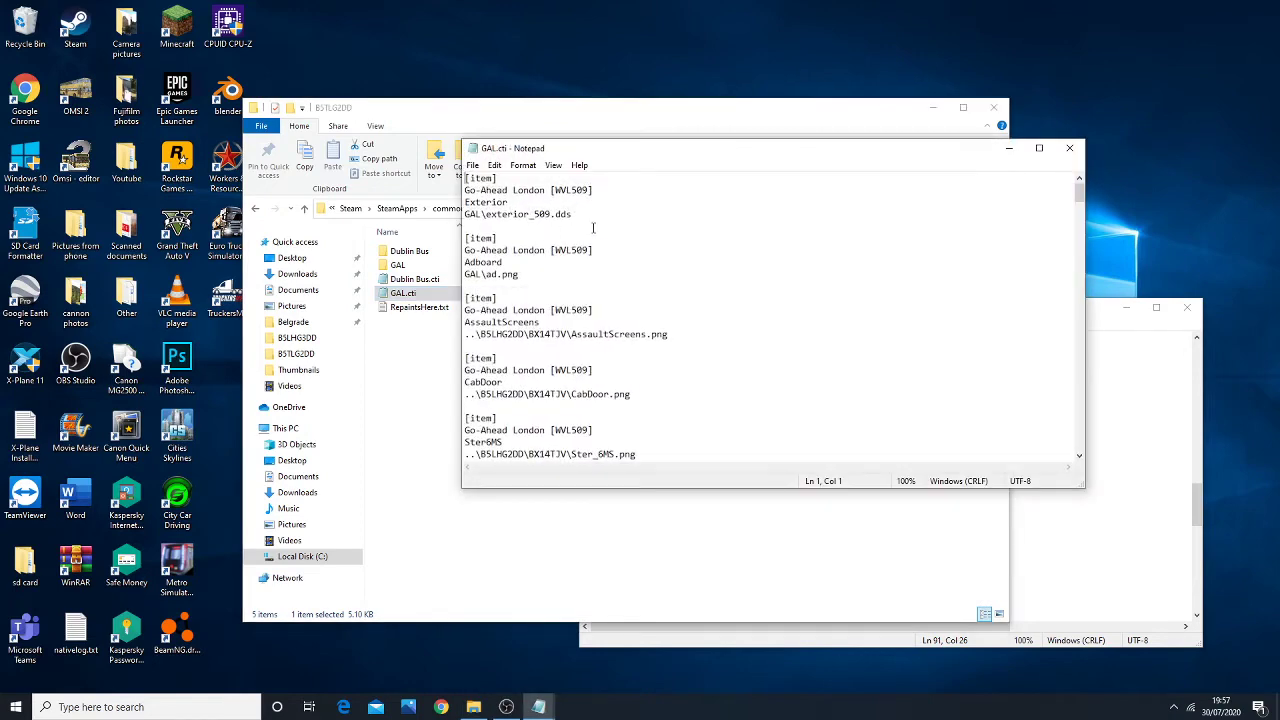
- Copy the repaint name Go-Ahead London [WVL509] from GAL.cti and use it for Xpress X19 buses 1 to 4 in ailists.cfg
{"action": "left_click_drag", "start_coordinate": [598, 189], "coordinate": [464, 190]}
{"action": "key", "text": "ctrl+c"}
{"action": "left_click", "coordinate": [1110, 493]}
{"action": "left_click_drag", "start_coordinate": [780, 421], "coordinate": [706, 457]}
{"action": "key", "text": "ctrl+v"}
{"action": "key", "text": "ctrl+v"}
{"action": "key", "text": "ctrl+v"}
{"action": "key", "text": "ctrl+v"}
- Replace the White - Fancy repaint of Xpress X19 buses 5 to 7 with Go-Ahead London [WVL509]
{"action": "left_click_drag", "start_coordinate": [782, 469], "coordinate": [706, 469]}
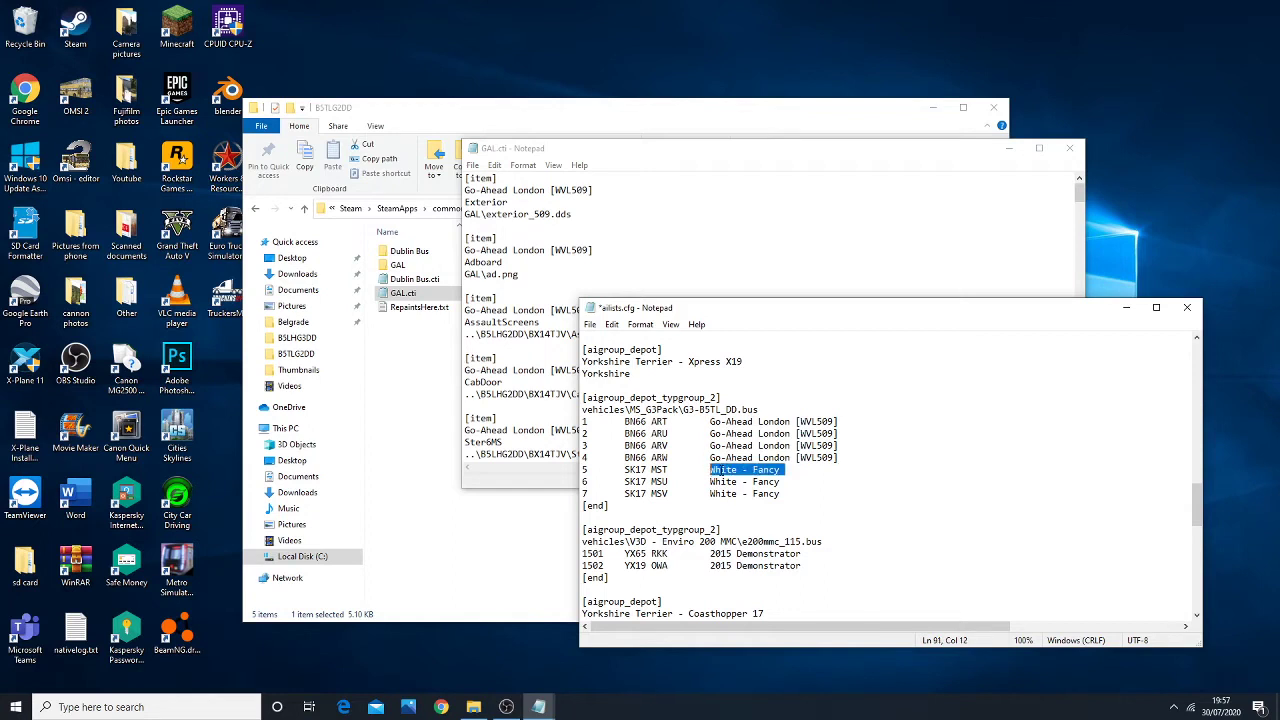
{"action": "key", "text": "ctrl+v"}
{"action": "left_click_drag", "start_coordinate": [781, 481], "coordinate": [683, 482]}
{"action": "key", "text": "ctrl+v"}
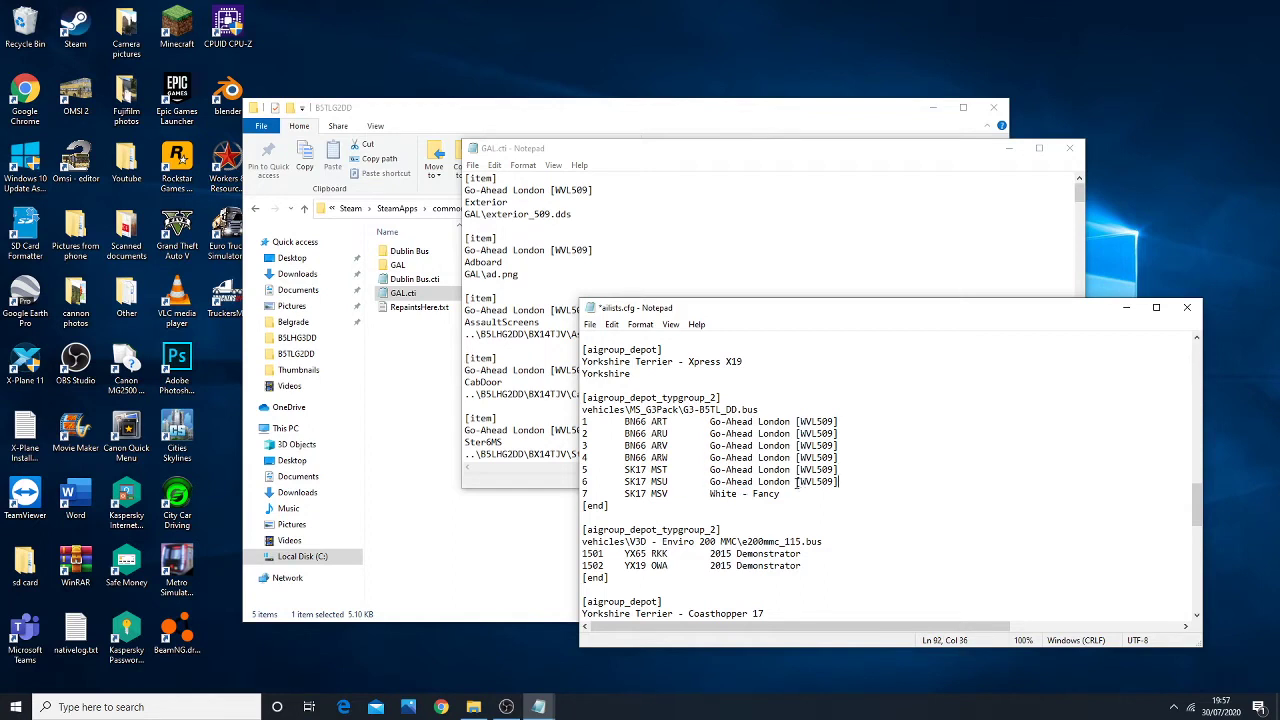
{"action": "left_click_drag", "start_coordinate": [780, 493], "coordinate": [708, 493]}
{"action": "key", "text": "ctrl+v"}
- Go back from the B5TLG2DD repaint folder to the MS_G3Pack vehicle folder
{"action": "left_click", "coordinate": [639, 214]}
{"action": "left_click", "coordinate": [445, 327]}
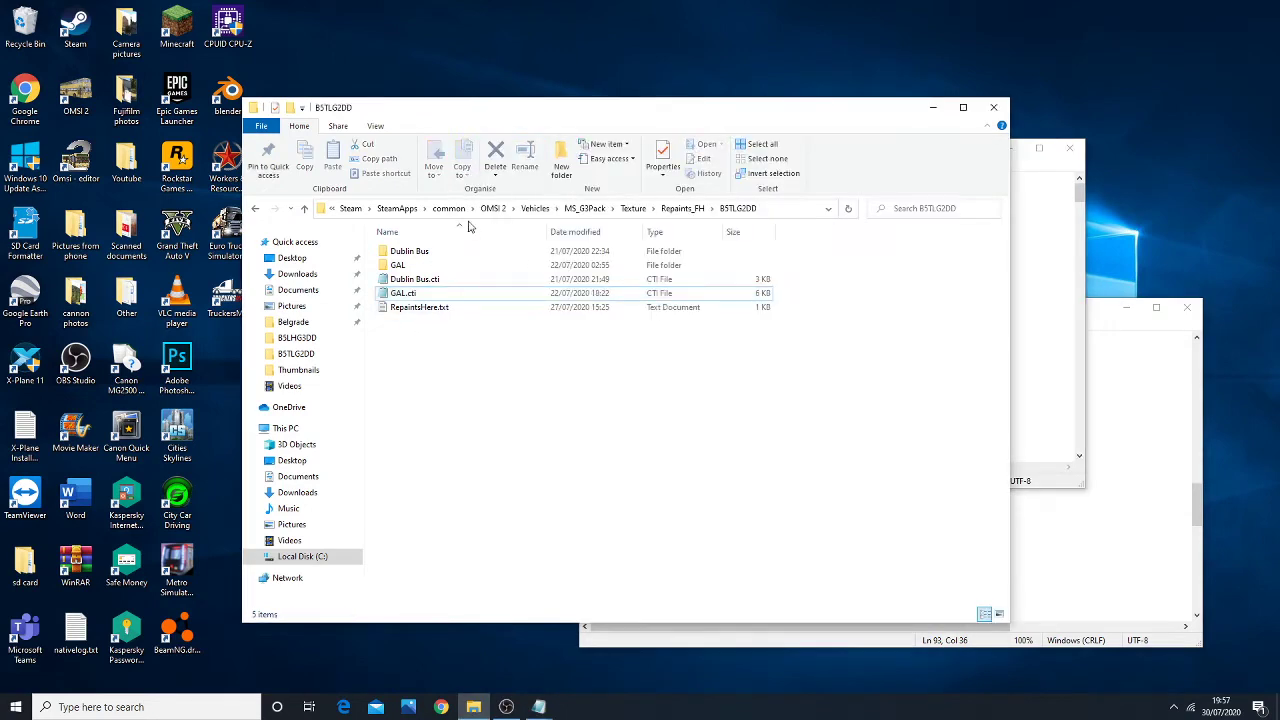
{"action": "left_click", "coordinate": [255, 209]}
{"action": "left_click", "coordinate": [255, 209]}
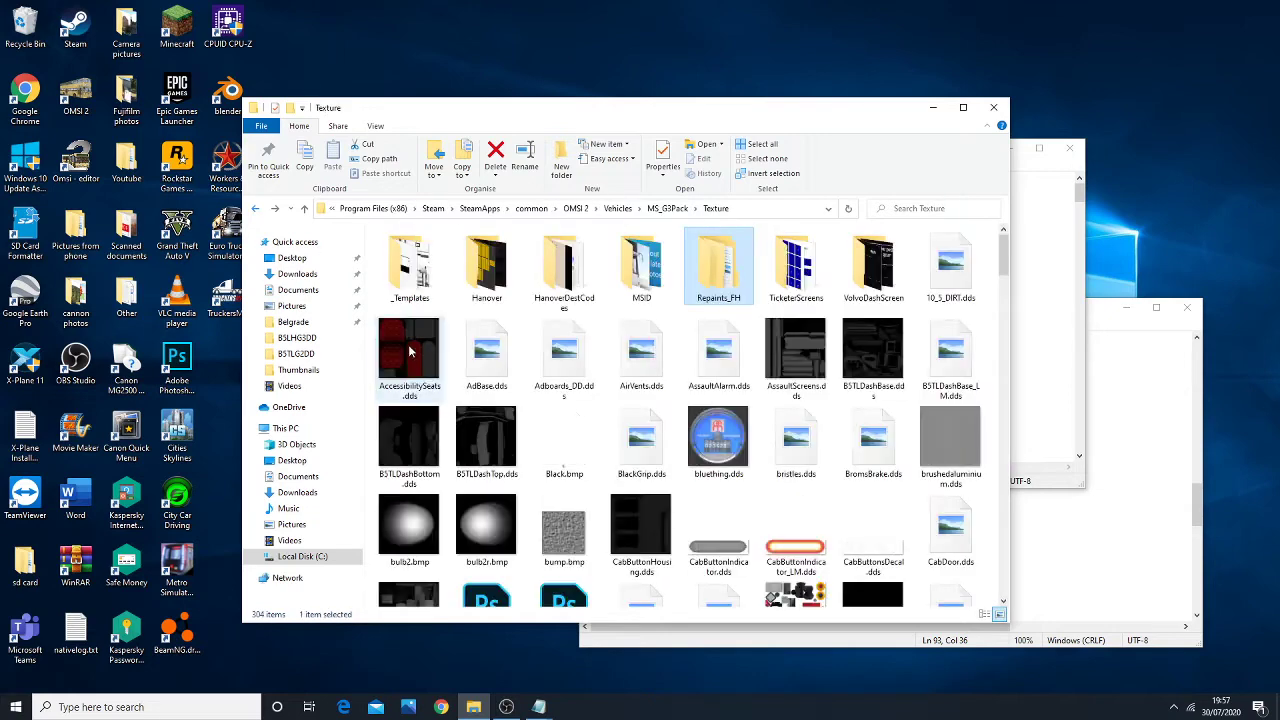
{"action": "left_click", "coordinate": [256, 208]}
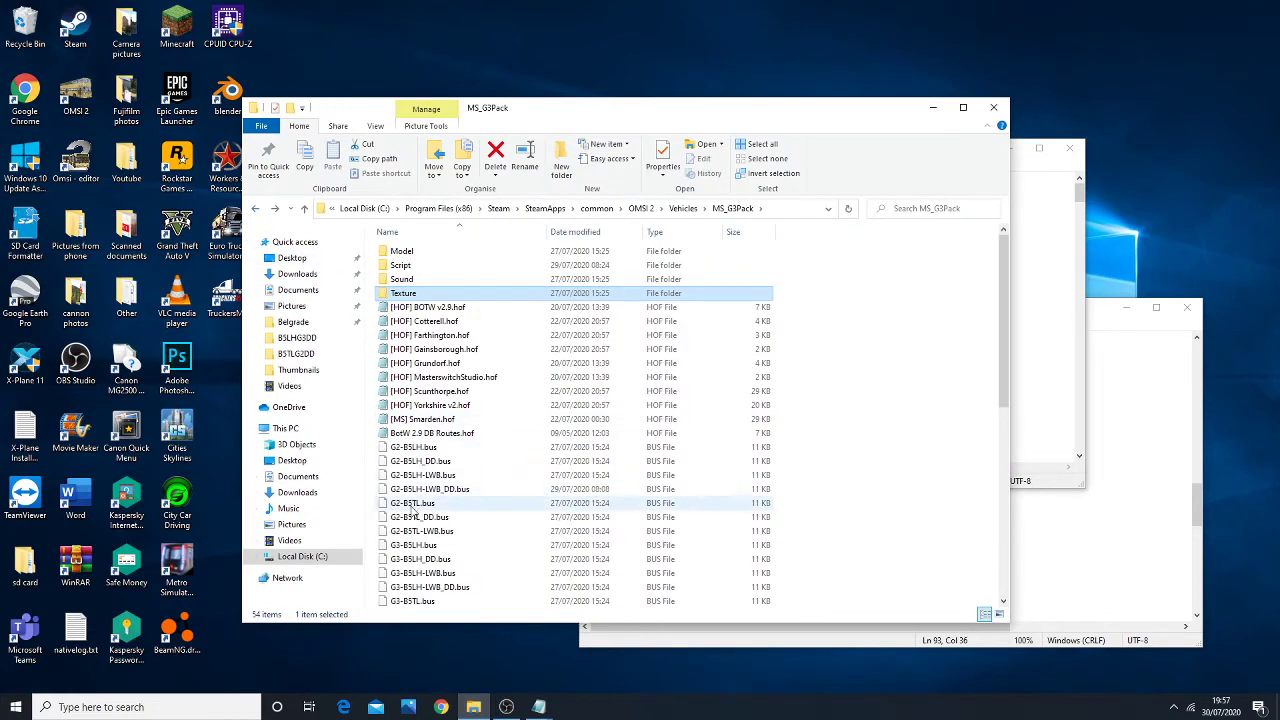
- Copy the name of G2-B5TL_DD.bus and insert it into the Xpress X19 group's vehicle path in place of the G3 model
{"action": "left_click", "coordinate": [413, 505]}
{"action": "left_click", "coordinate": [436, 519]}
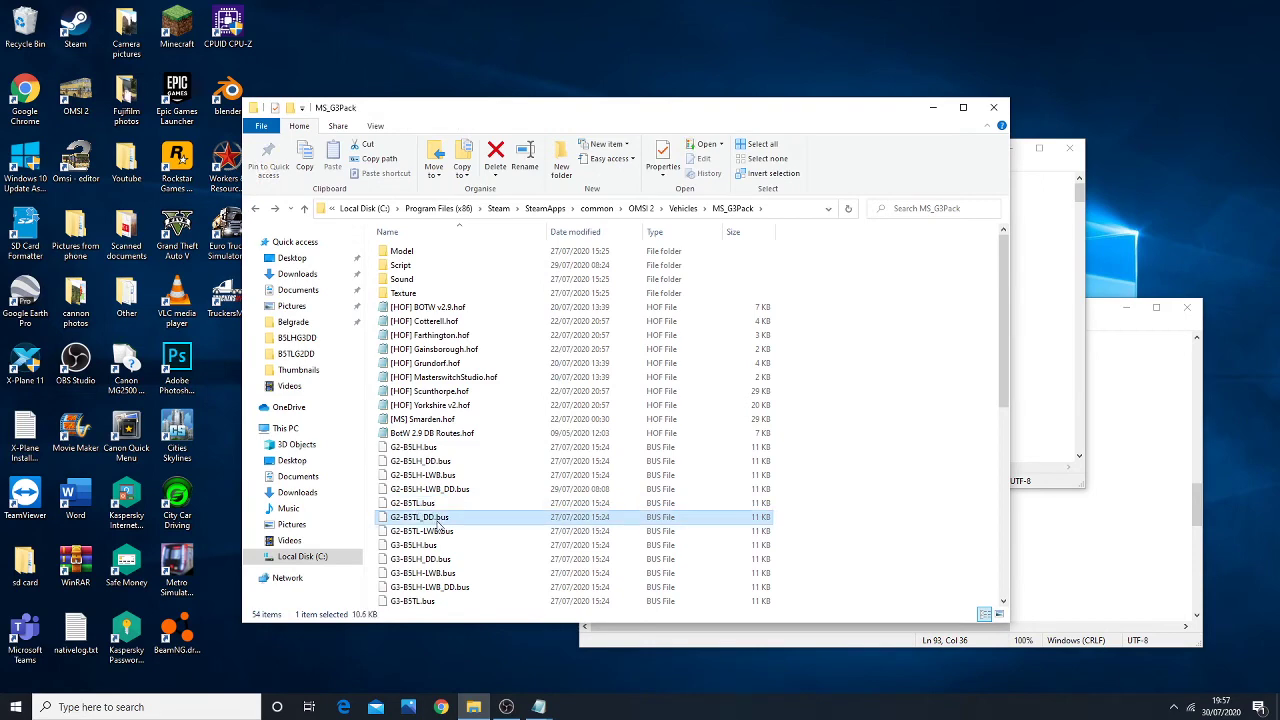
{"action": "right_click", "coordinate": [436, 523]}
{"action": "left_click", "coordinate": [483, 497]}
{"action": "key", "text": "ctrl+c"}
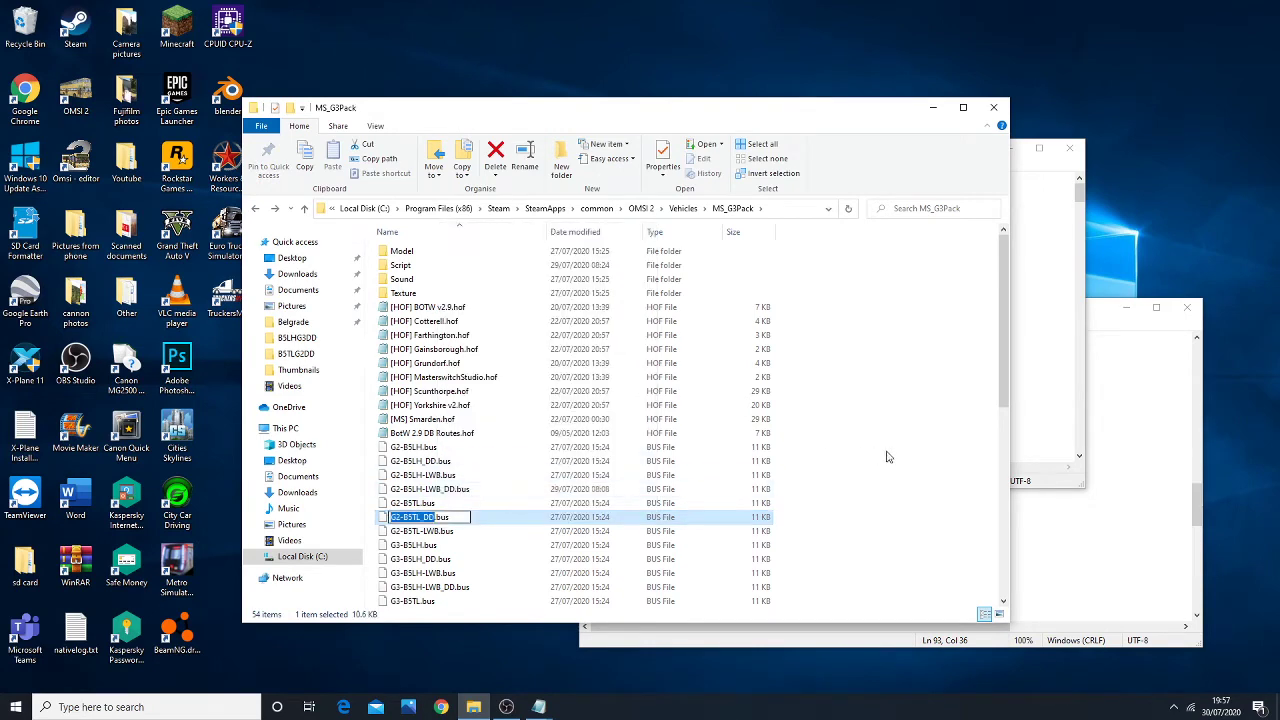
{"action": "left_click", "coordinate": [1136, 427]}
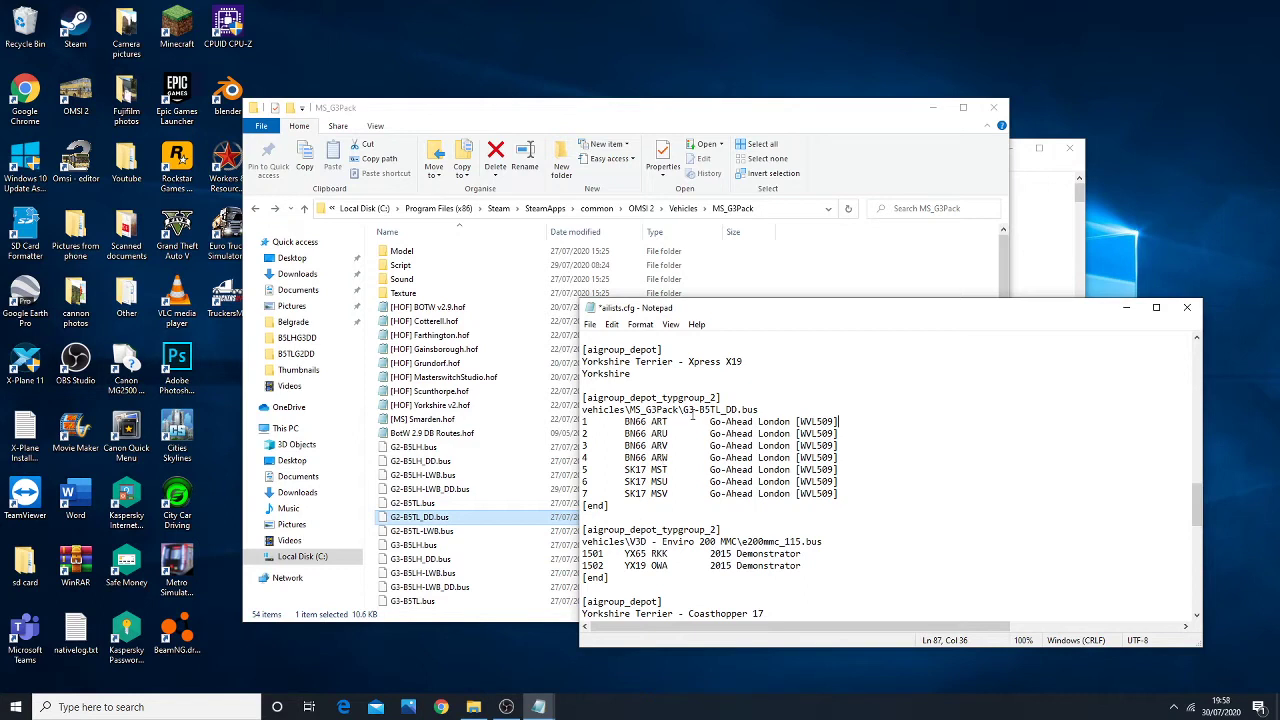
{"action": "mouse_move", "coordinate": [687, 410]}
{"action": "left_mouse_down"}
{"action": "mouse_move", "coordinate": [734, 410]}
{"action": "mouse_move", "coordinate": [684, 410]}
{"action": "left_mouse_up"}
{"action": "key", "text": "ctrl+v"}
- Find the first [aigroup_depot] block in ailists.cfg and examine its Yorkshire Terrier header lines
{"action": "left_click_drag", "start_coordinate": [1196, 503], "coordinate": [1193, 585]}
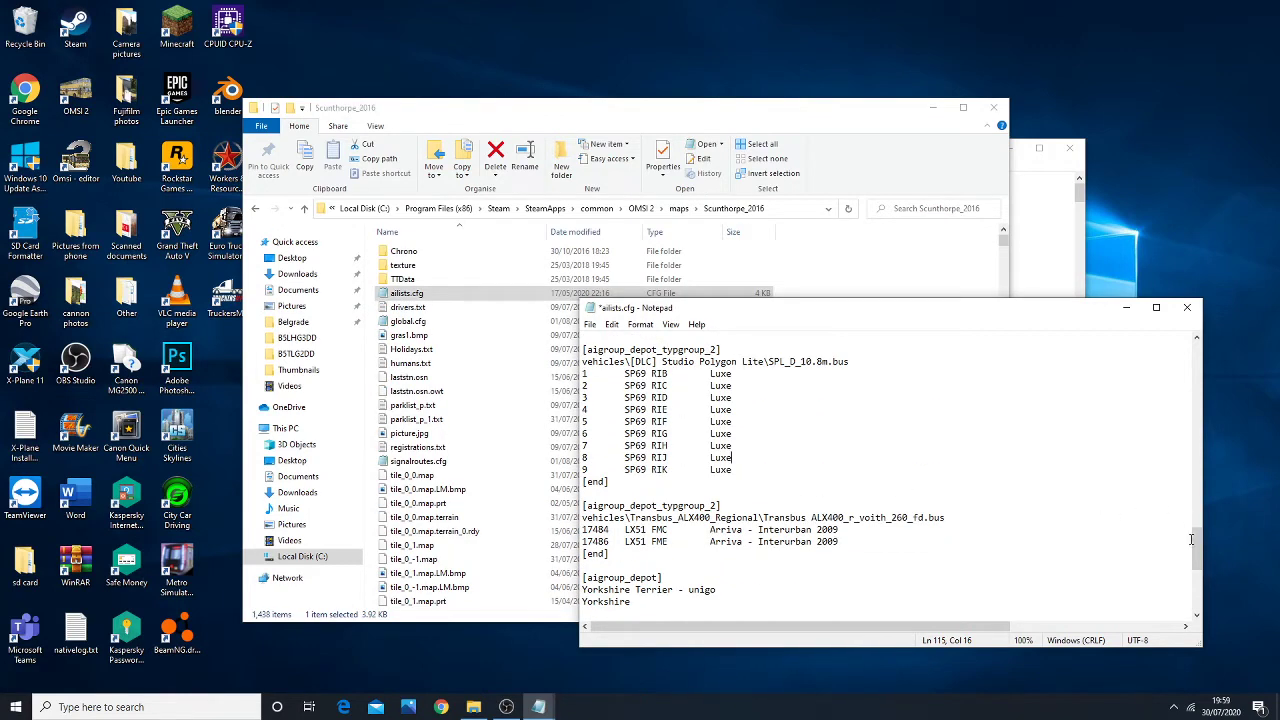
{"action": "left_click", "coordinate": [1188, 541]}
{"action": "scroll", "coordinate": [1188, 480], "scroll_direction": "down", "scroll_amount": 15}
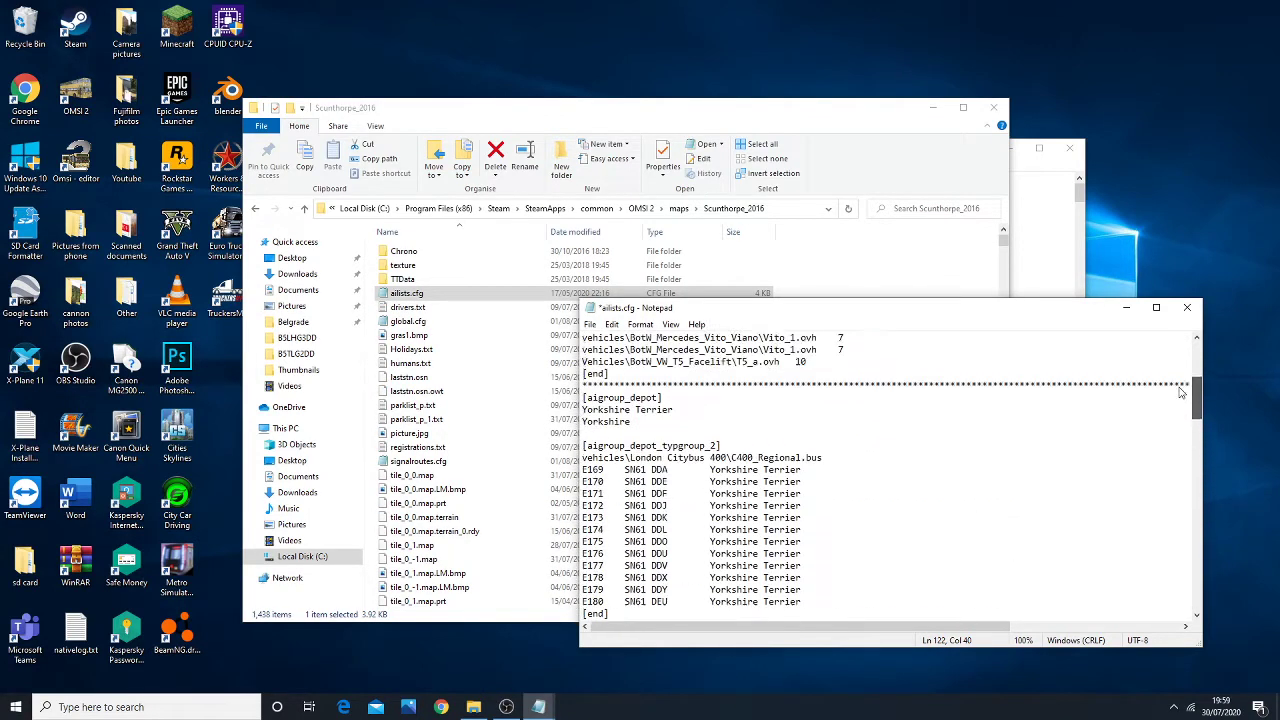
{"action": "scroll", "coordinate": [1180, 393], "scroll_direction": "up", "scroll_amount": 2}
{"action": "left_click_drag", "start_coordinate": [665, 499], "coordinate": [583, 468]}
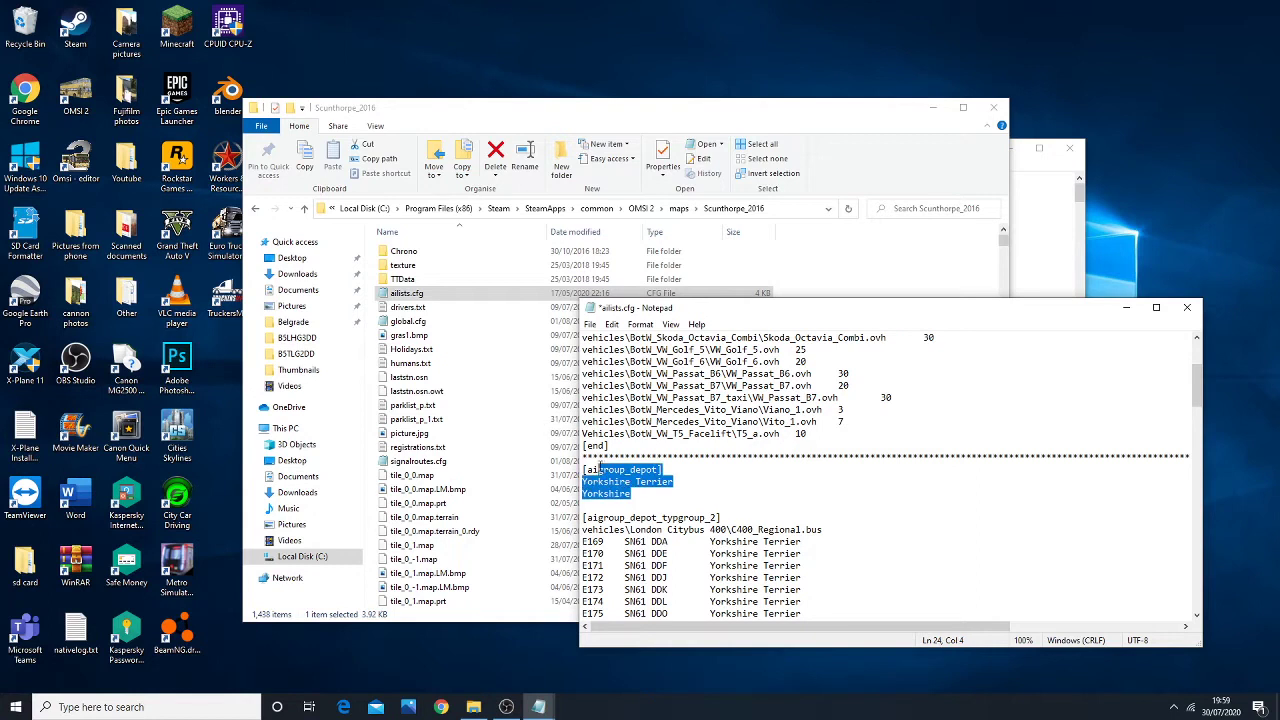
{"action": "left_click", "coordinate": [760, 482]}
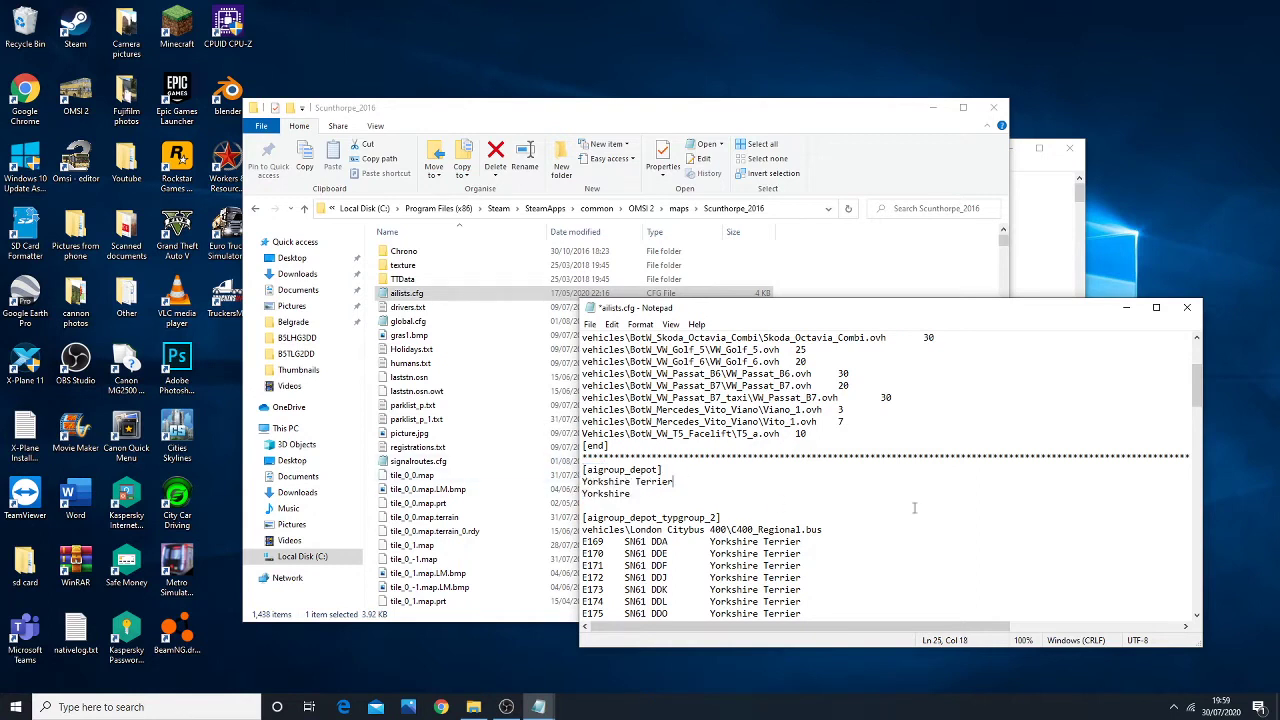
- Duplicate the E169–E180 C400_Regional typgroup block directly below its [end] line in the Yorkshire Terrier depot
{"action": "left_click_drag", "start_coordinate": [1197, 388], "coordinate": [1197, 400]}
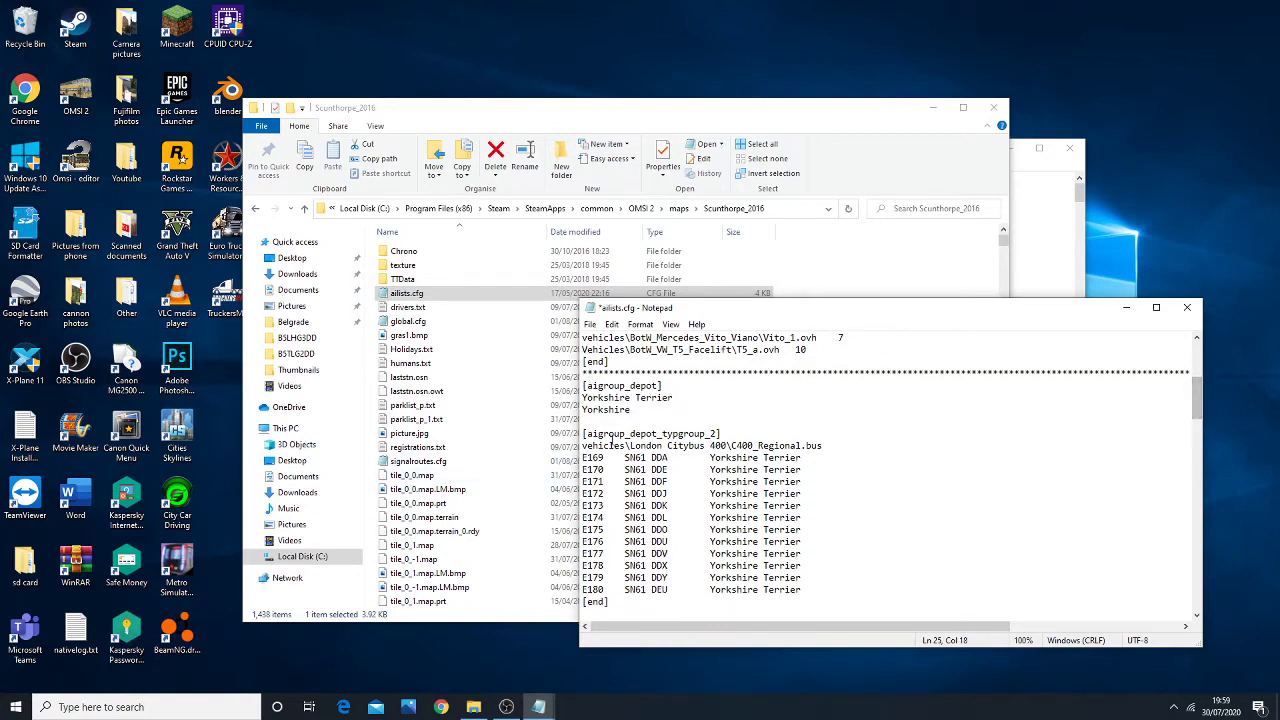
{"action": "left_click_drag", "start_coordinate": [584, 434], "coordinate": [705, 603]}
{"action": "key", "text": "ctrl+c"}
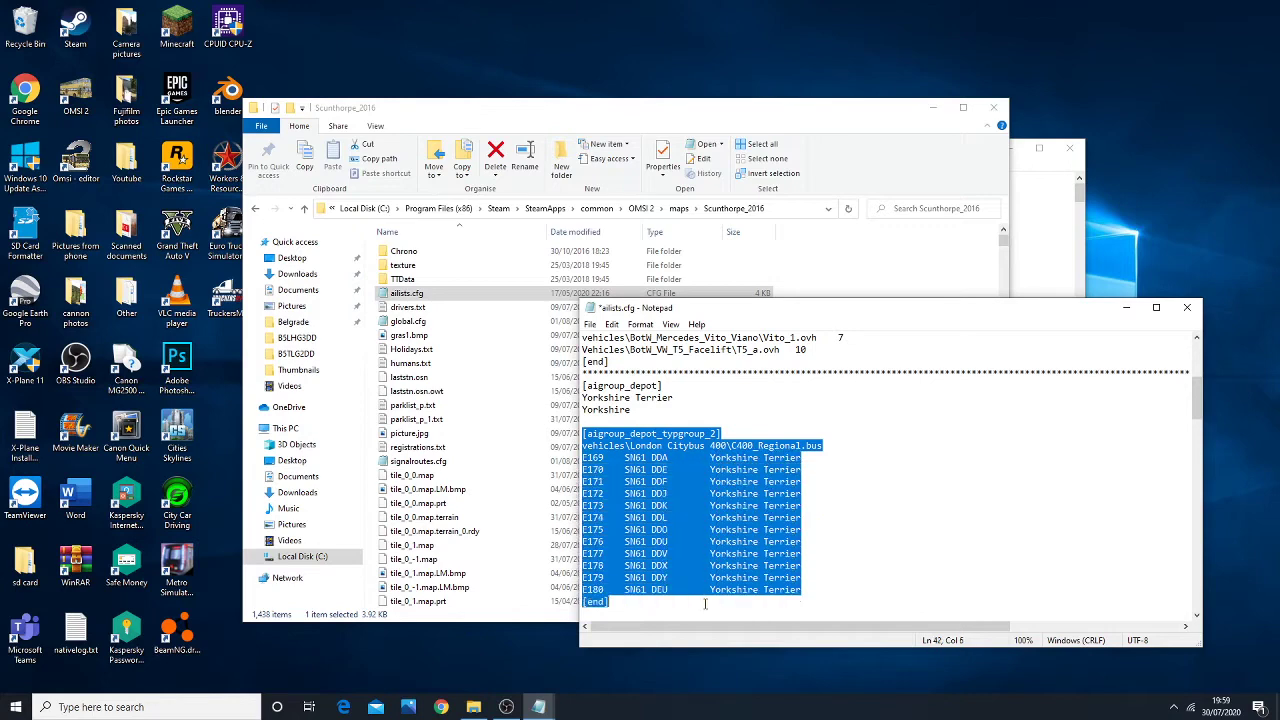
{"action": "left_click", "coordinate": [805, 505]}
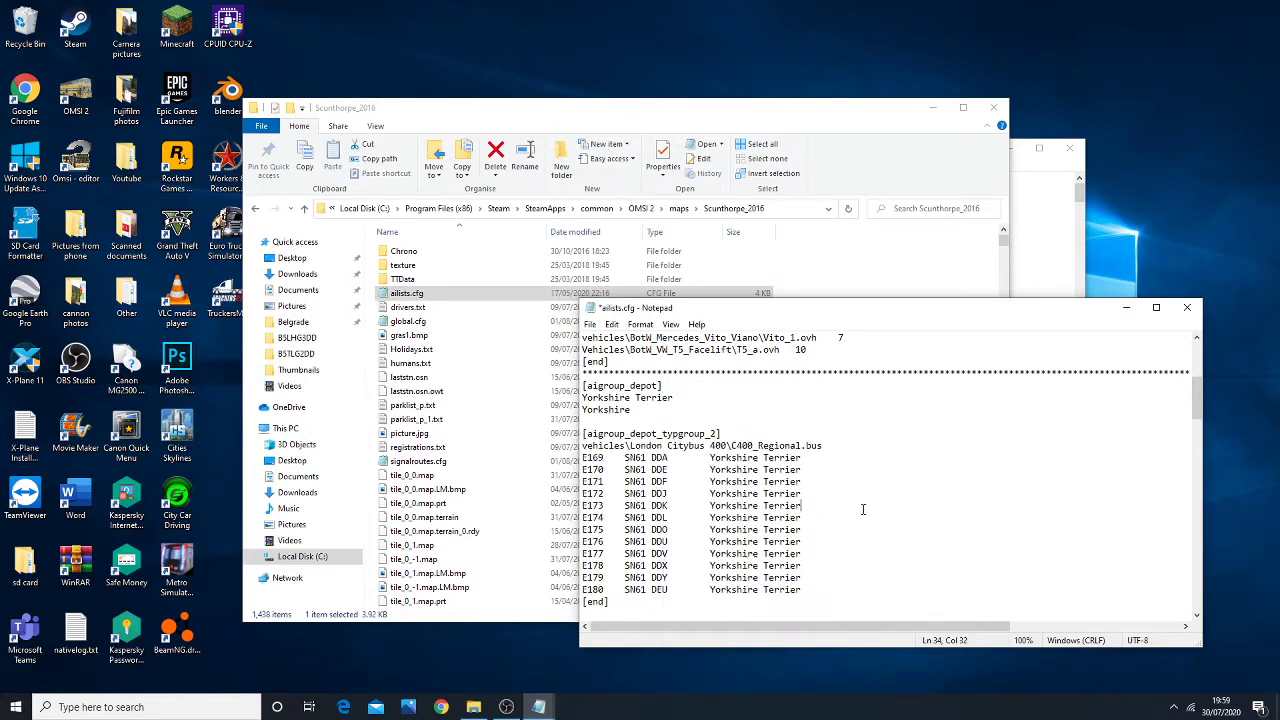
{"action": "left_click_drag", "start_coordinate": [1200, 399], "coordinate": [1198, 424]}
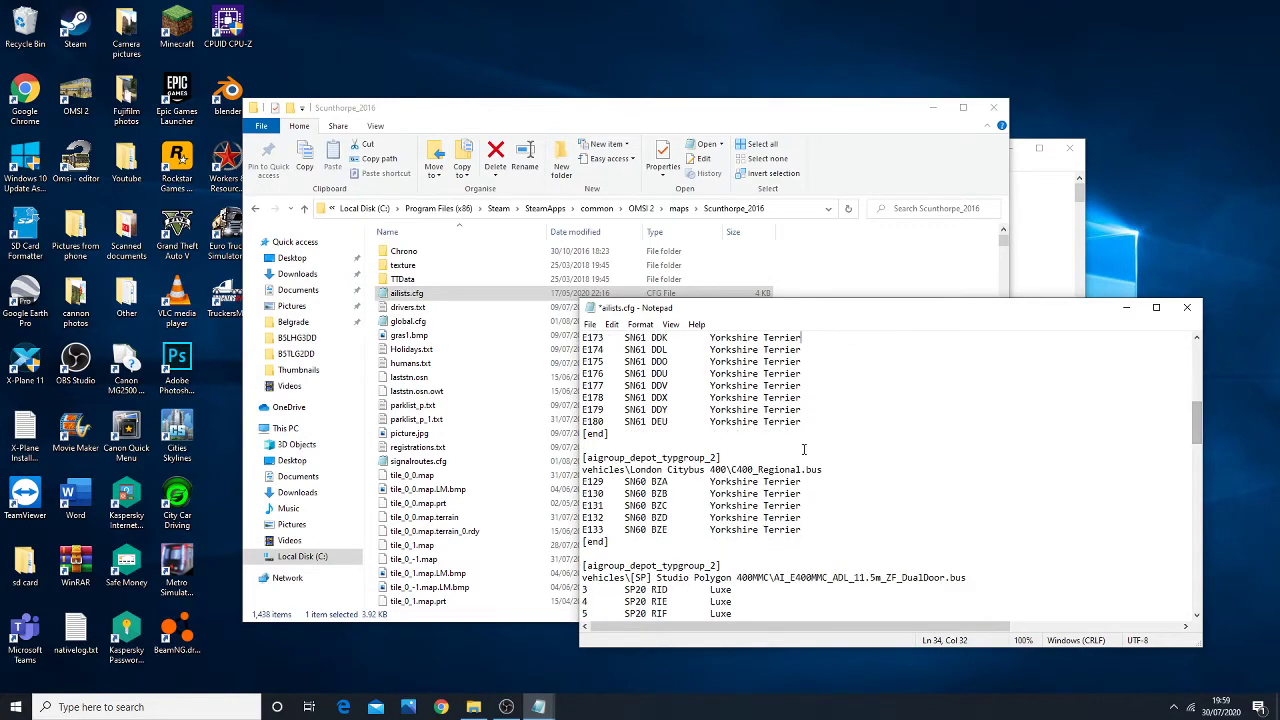
{"action": "left_click", "coordinate": [824, 430]}
{"action": "key", "text": "Return"}
{"action": "key", "text": "Return"}
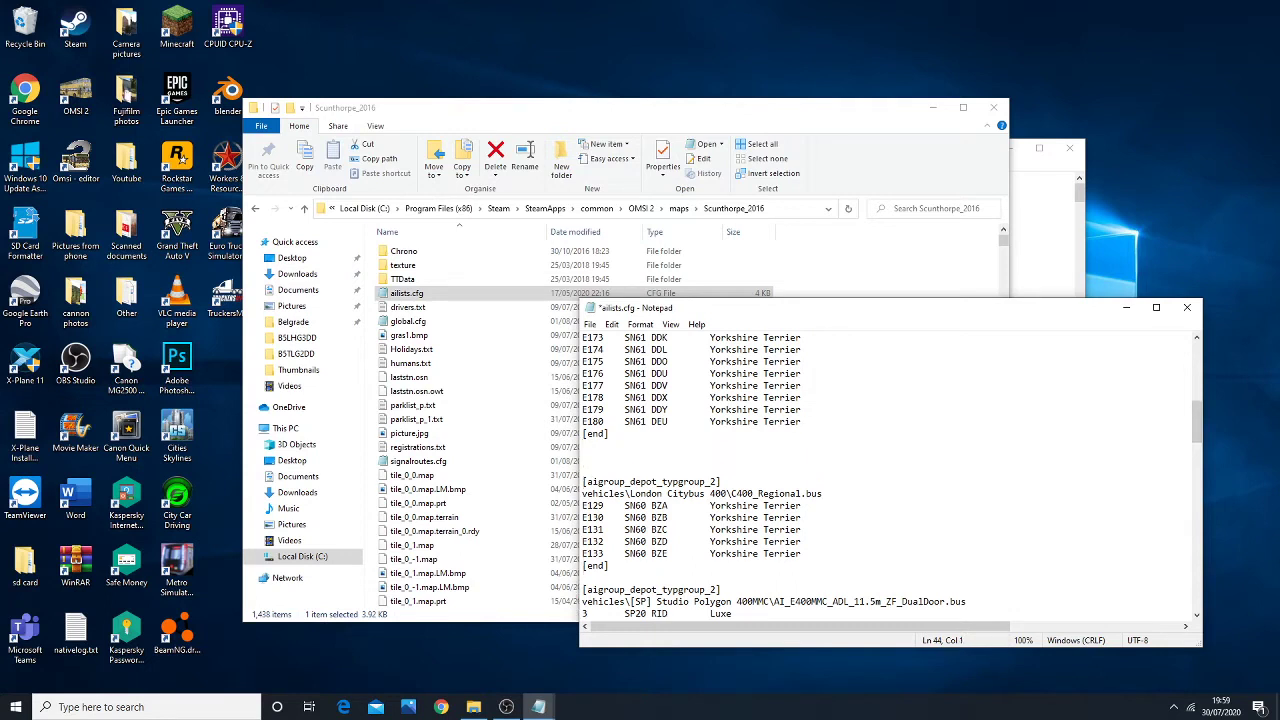
{"action": "key", "text": "ctrl+v"}
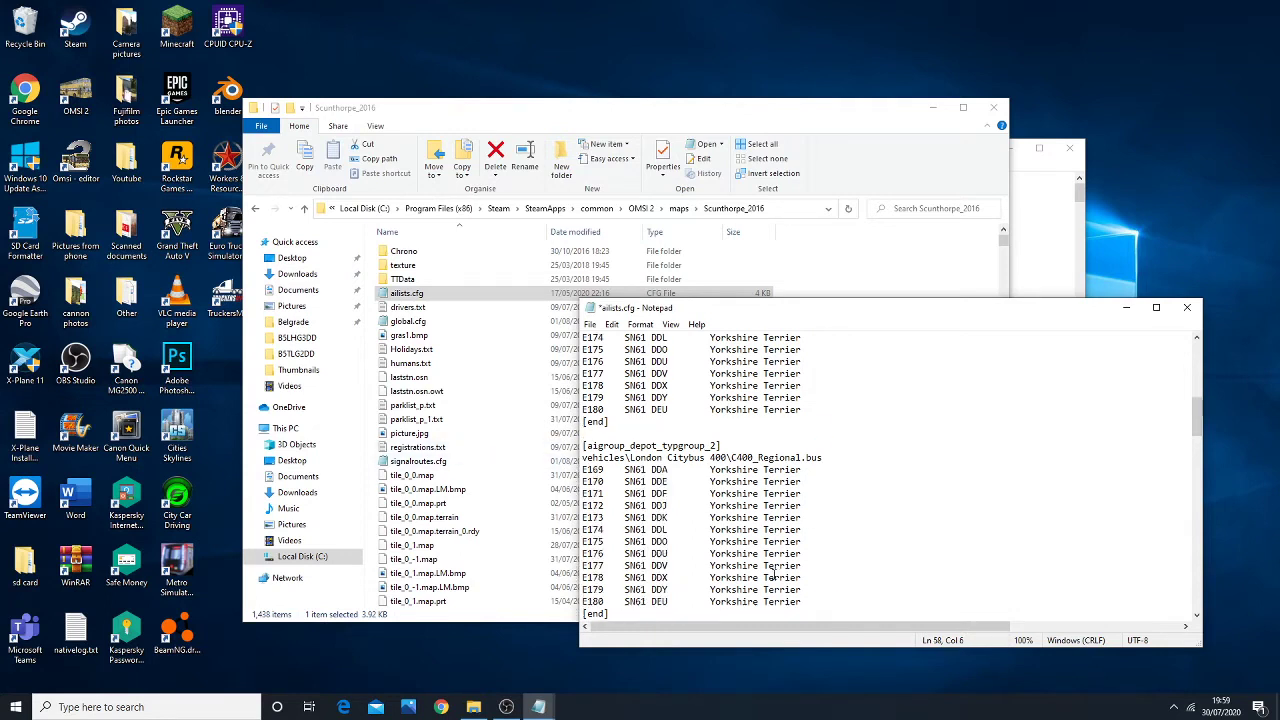
- Delete all the bus entries E169 to E180 from the duplicated typgroup block, leaving its header, vehicle path and [end]
{"action": "left_click_drag", "start_coordinate": [812, 589], "coordinate": [582, 470]}
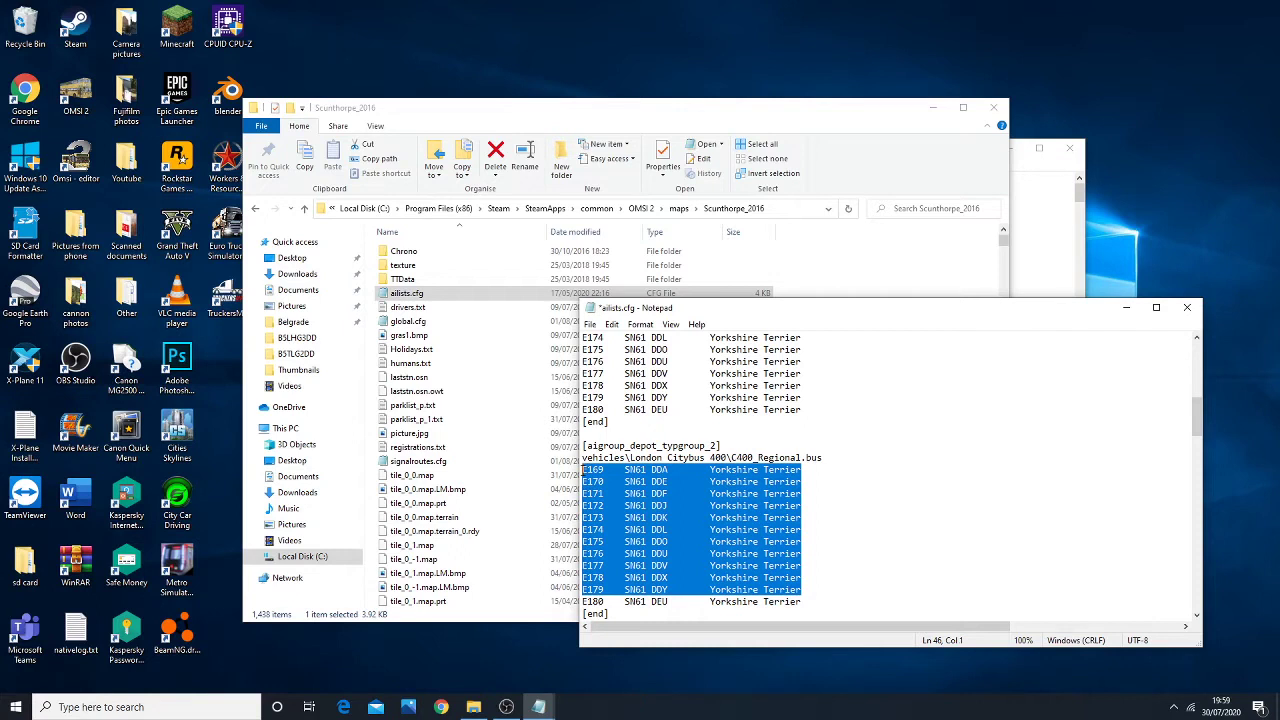
{"action": "key", "text": "Delete"}
{"action": "key", "text": "Delete"}
{"action": "left_click_drag", "start_coordinate": [816, 481], "coordinate": [582, 474]}
{"action": "key", "text": "Delete"}
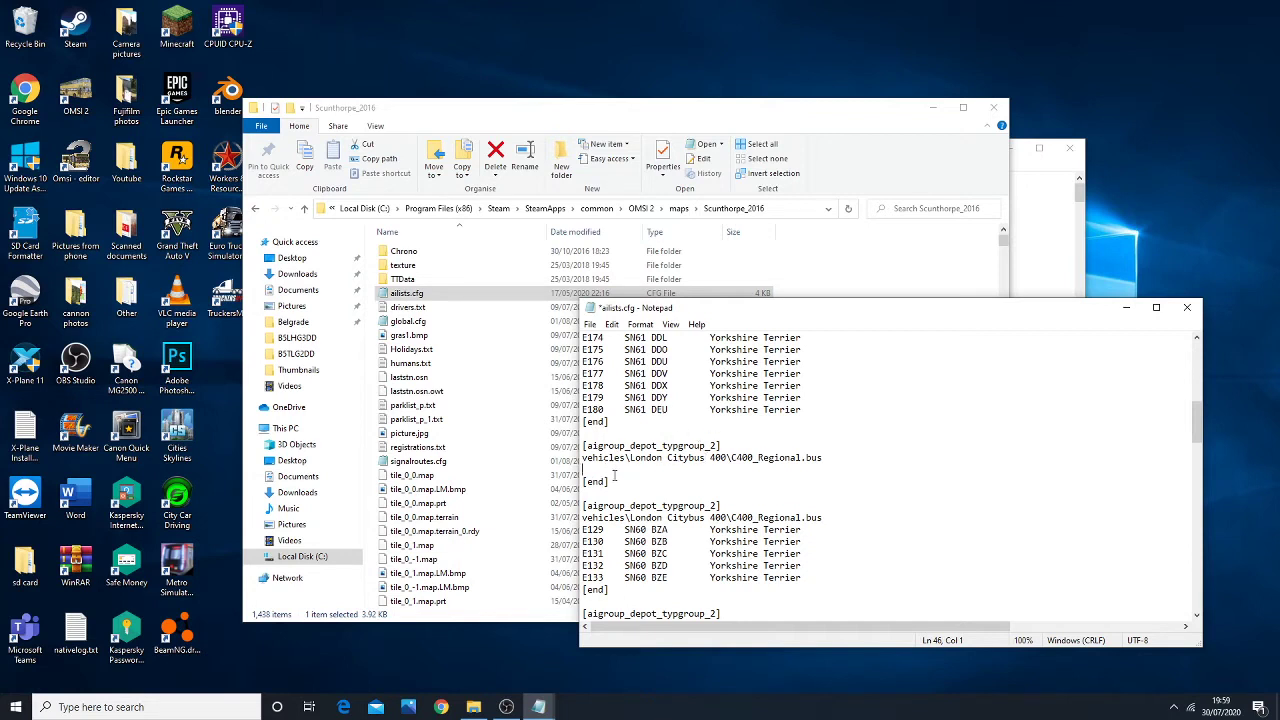
- Examine the emptied typgroup block's [aigroup_depot_typgroup_2] header, C400_Regional vehicle path, entry space and [end] line, plus the bus entries above
{"action": "left_click_drag", "start_coordinate": [732, 445], "coordinate": [597, 432]}
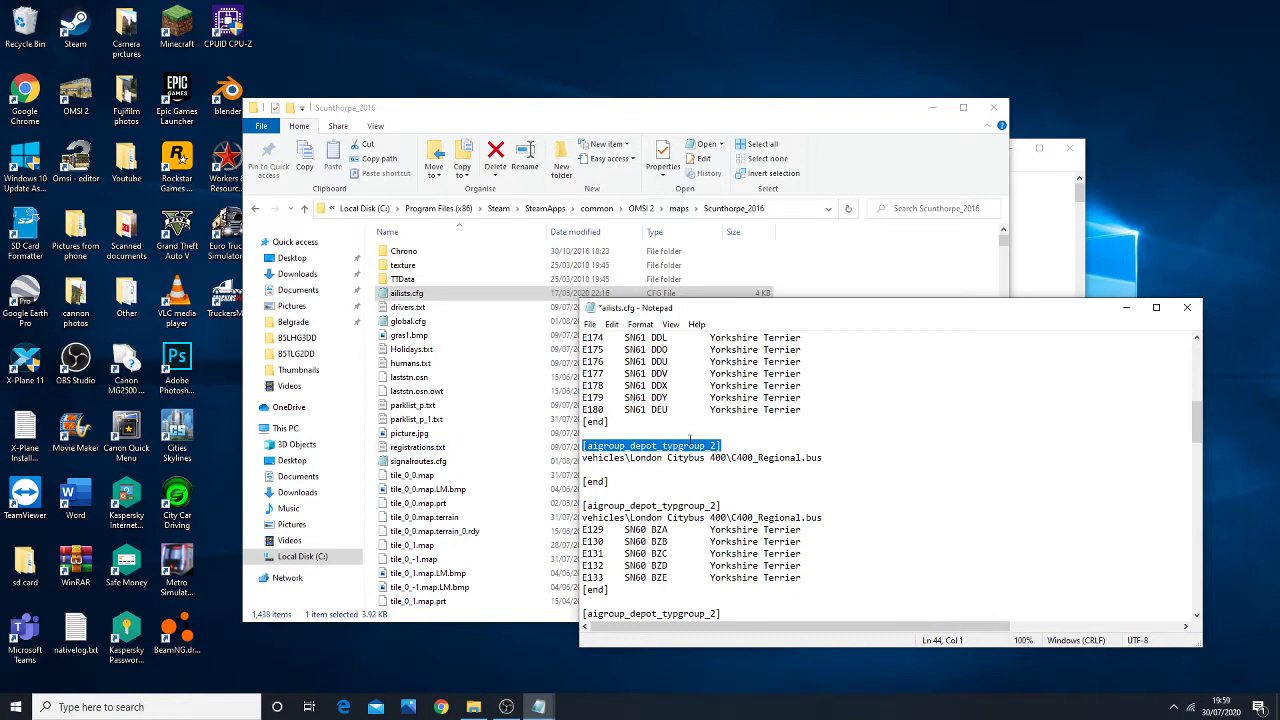
{"action": "left_click_drag", "start_coordinate": [838, 459], "coordinate": [589, 458]}
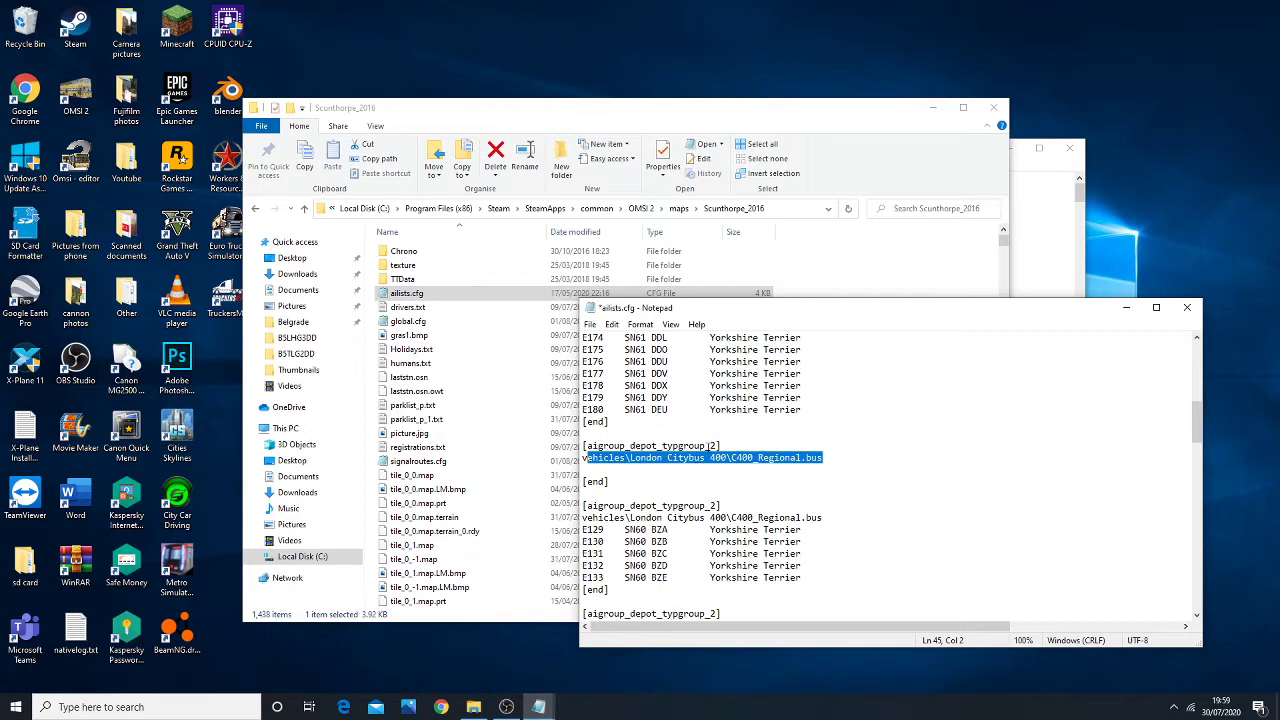
{"action": "key", "text": "Up"}
{"action": "key", "text": "Up"}
{"action": "key", "text": "Up"}
{"action": "key", "text": "End"}
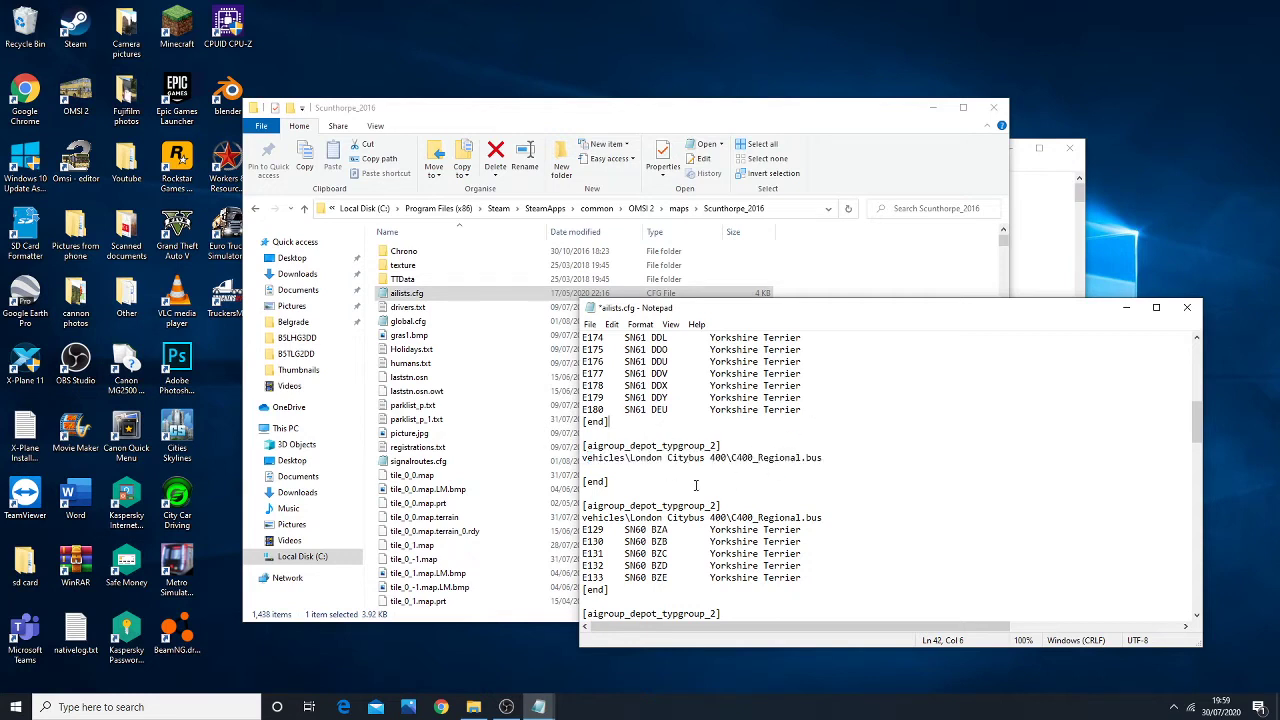
{"action": "left_click_drag", "start_coordinate": [632, 481], "coordinate": [570, 478]}
{"action": "left_click", "coordinate": [659, 479]}
{"action": "left_click_drag", "start_coordinate": [719, 482], "coordinate": [583, 446]}
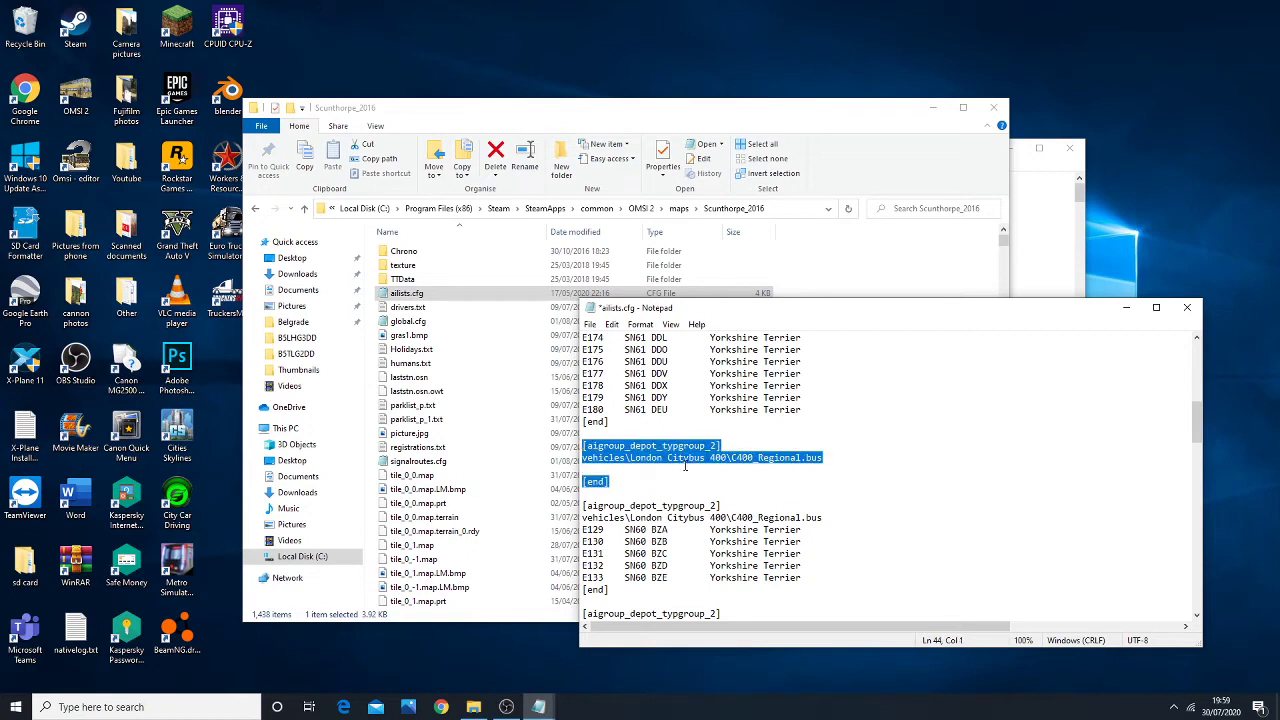
{"action": "left_click", "coordinate": [597, 432]}
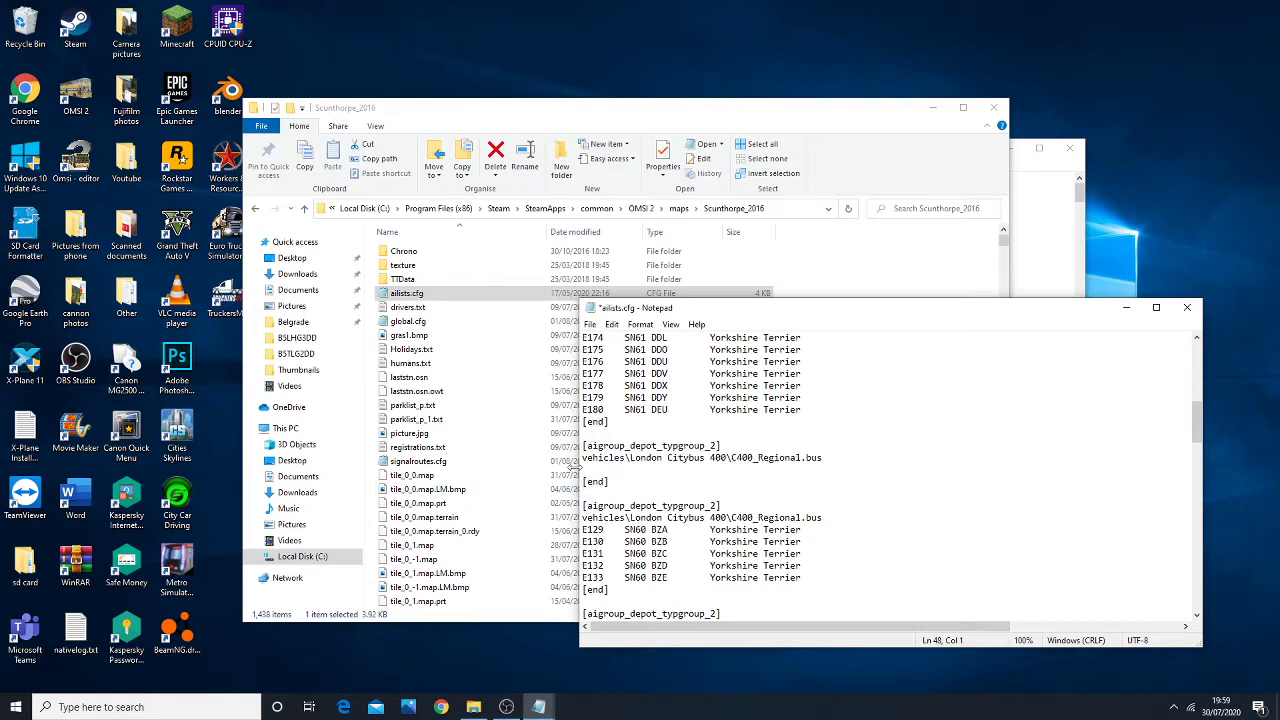
{"action": "left_click", "coordinate": [592, 423]}
{"action": "left_click_drag", "start_coordinate": [661, 423], "coordinate": [596, 356]}
{"action": "key", "text": "Right"}
- Delete the emptied C400_Regional typgroup block between the E169–E180 and E129–E133 groups, leaving one blank line between them
{"action": "mouse_move", "coordinate": [1193, 416]}
{"action": "left_mouse_down"}
{"action": "mouse_move", "coordinate": [1193, 401]}
{"action": "mouse_move", "coordinate": [1193, 421]}
{"action": "left_mouse_up"}
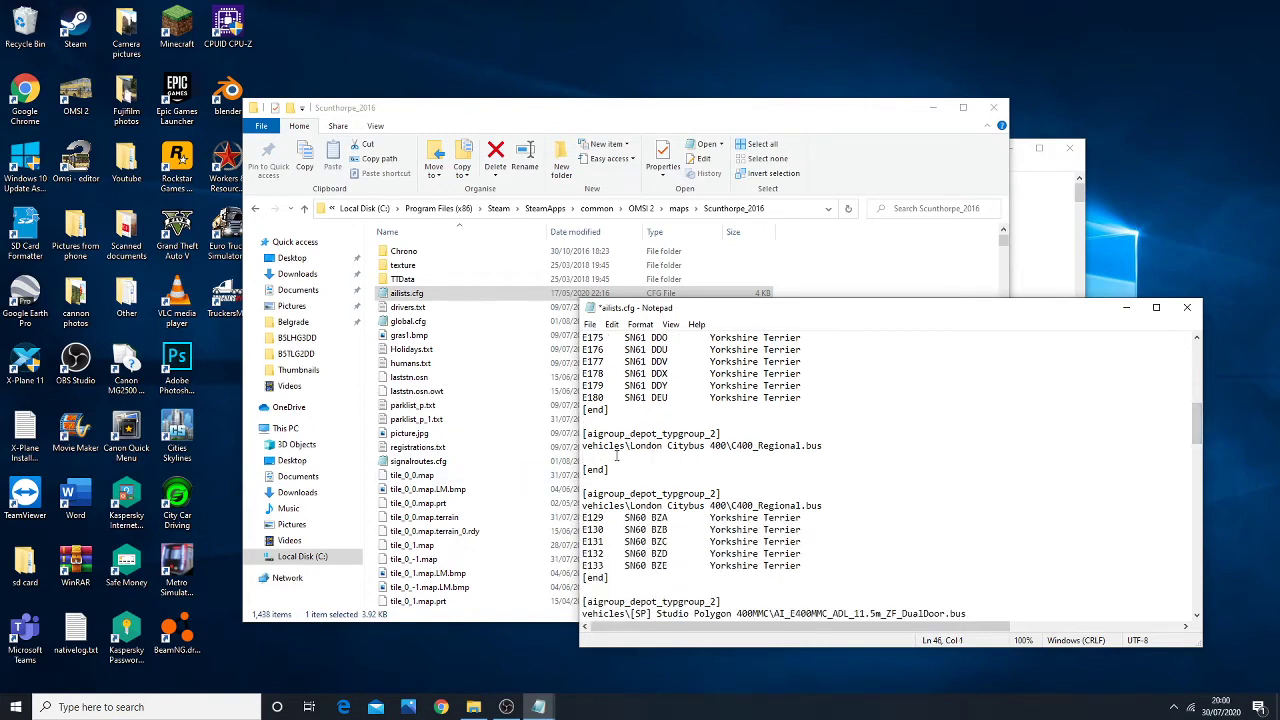
{"action": "double_click", "coordinate": [780, 397]}
{"action": "left_click", "coordinate": [598, 397]}
{"action": "left_click", "coordinate": [643, 460]}
{"action": "left_click_drag", "start_coordinate": [615, 463], "coordinate": [587, 434]}
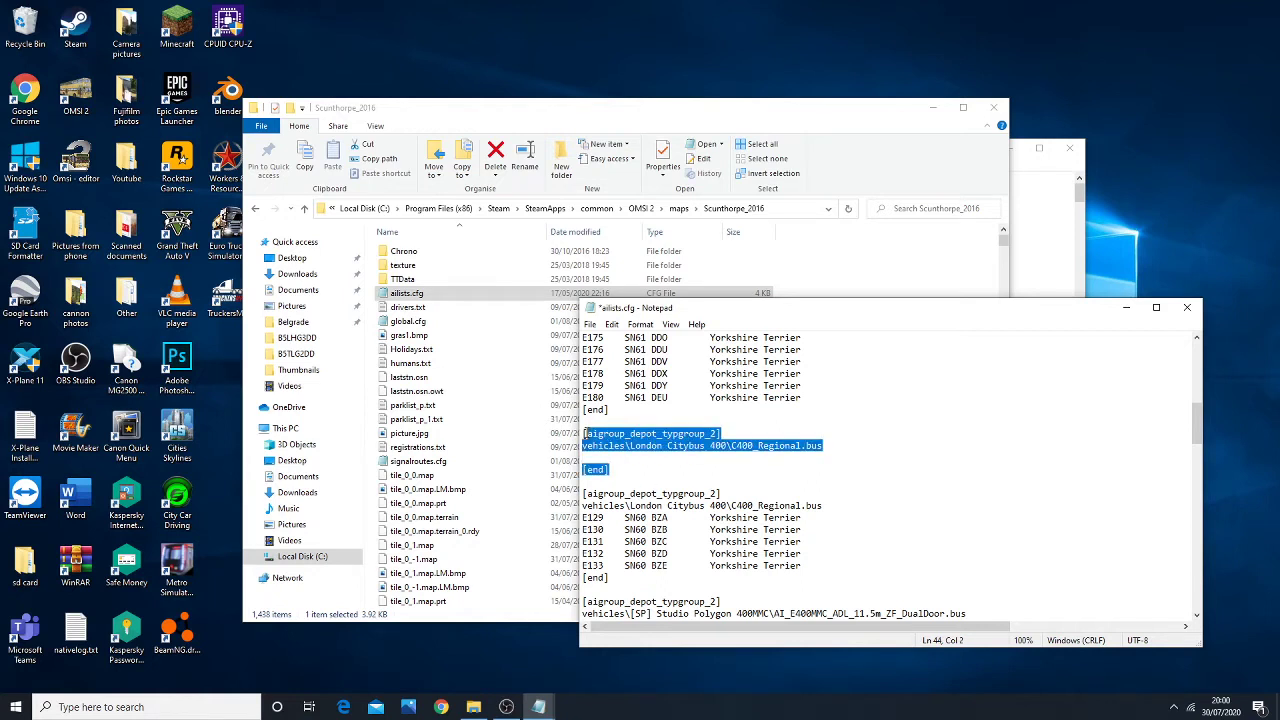
{"action": "key", "text": "BackSpace"}
{"action": "key", "text": "BackSpace"}
{"action": "key", "text": "BackSpace"}
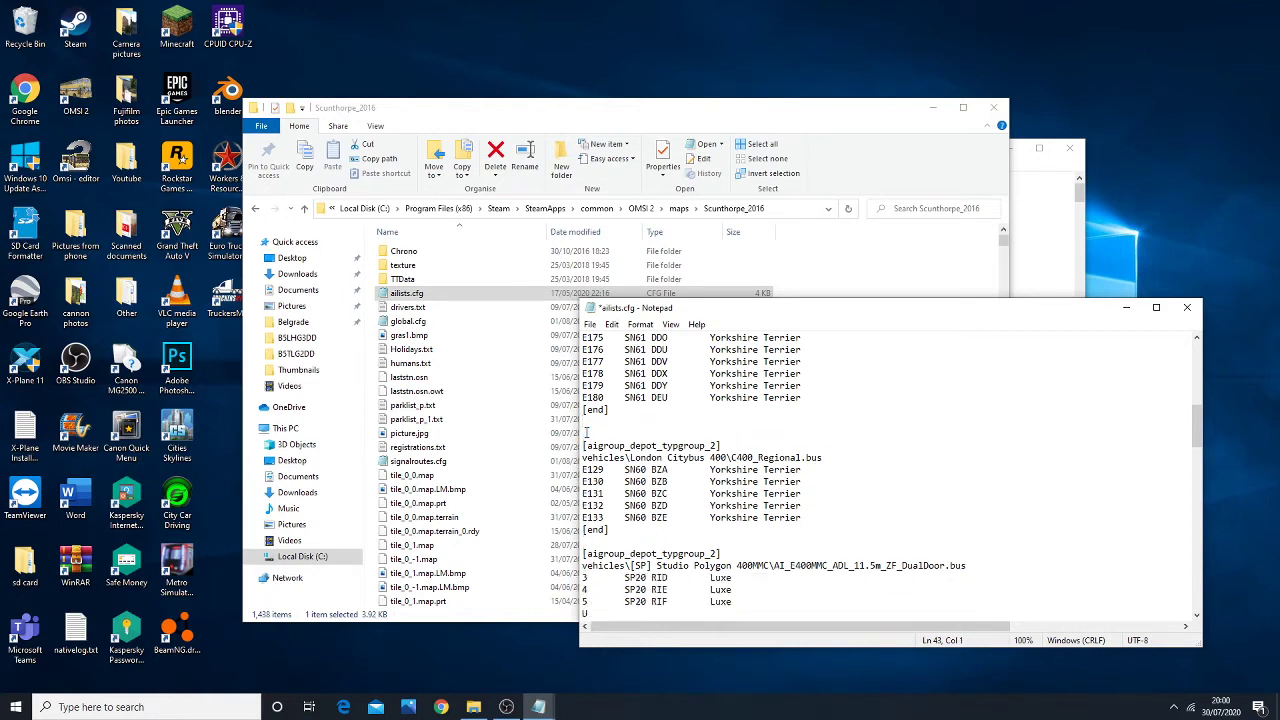
{"action": "key", "text": "BackSpace"}
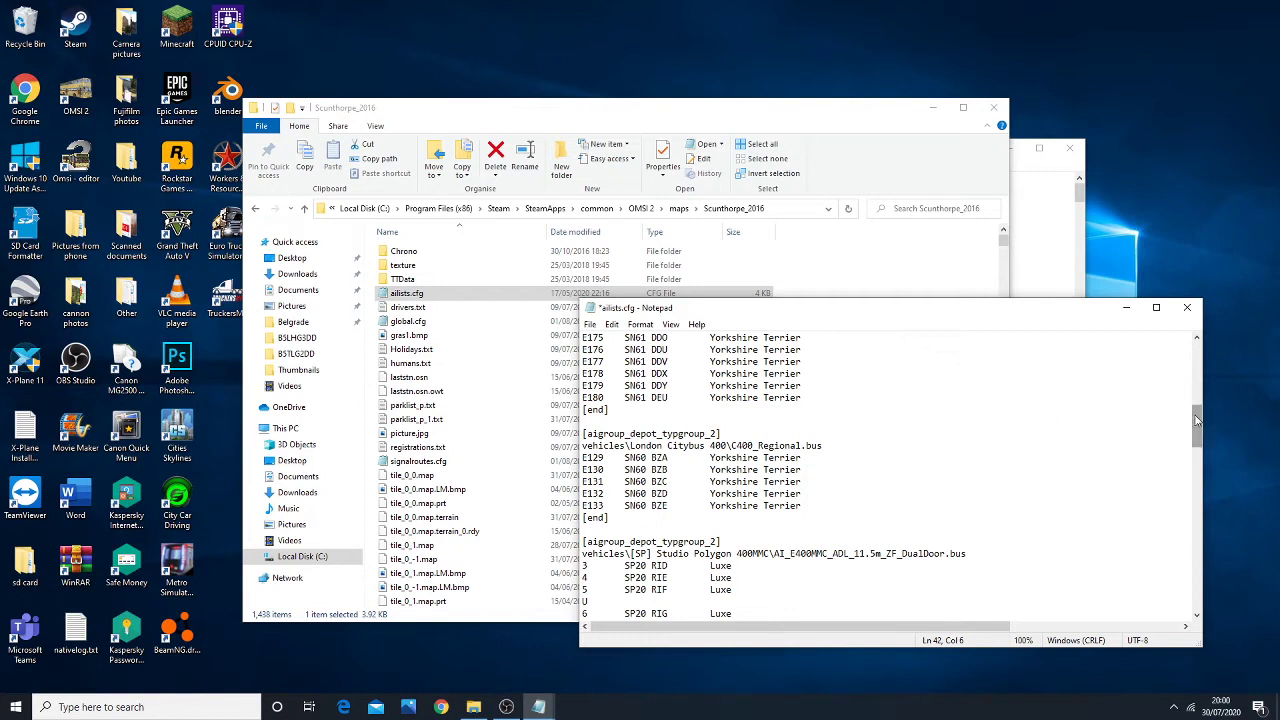
- Remove the stray "U" line below the SP20 RIF entry in the Studio Polygon 400MMC Luxe group
{"action": "scroll", "coordinate": [812, 424], "scroll_direction": "up", "scroll_amount": 4}
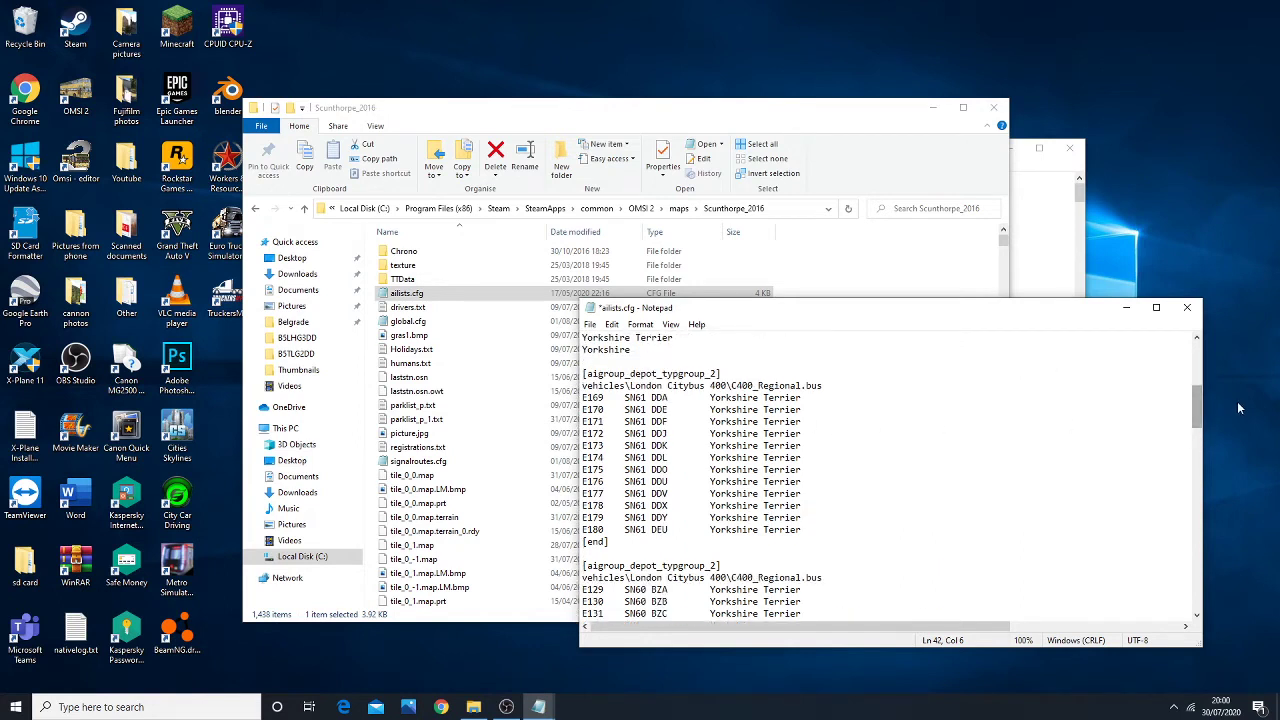
{"action": "left_click_drag", "start_coordinate": [1198, 411], "coordinate": [1197, 460]}
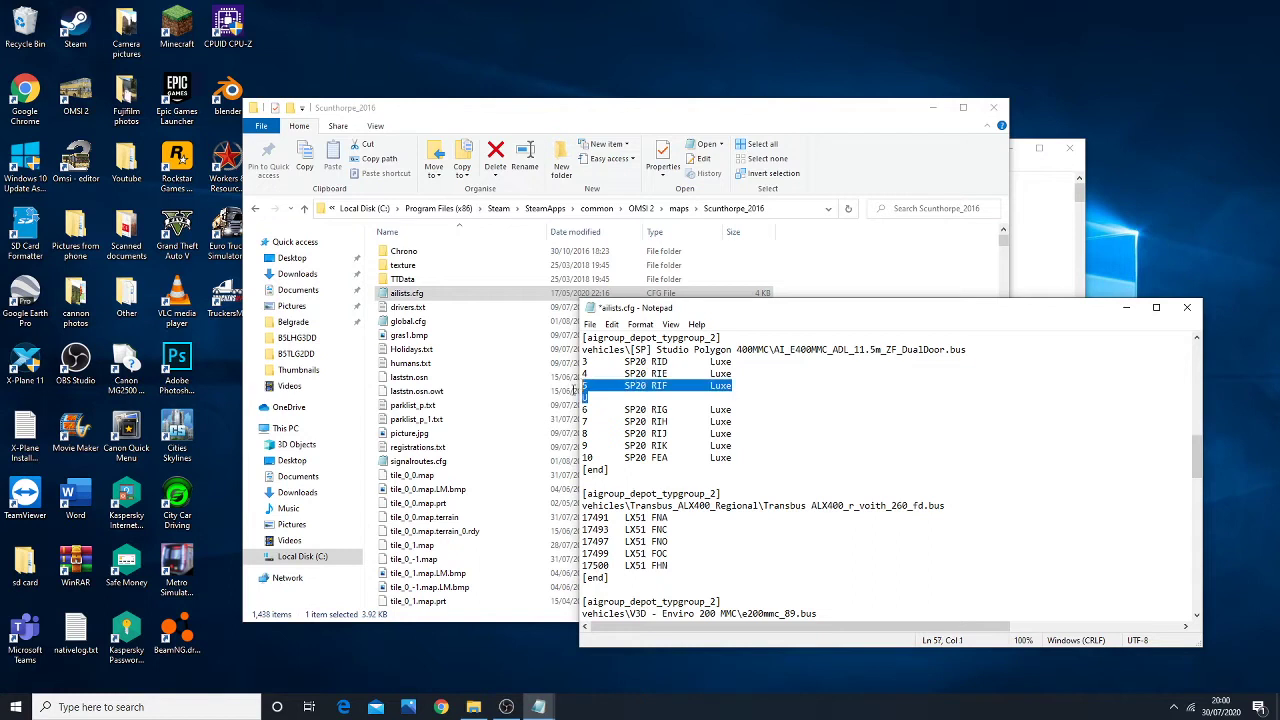
{"action": "key", "text": "BackSpace"}
{"action": "key", "text": "BackSpace"}
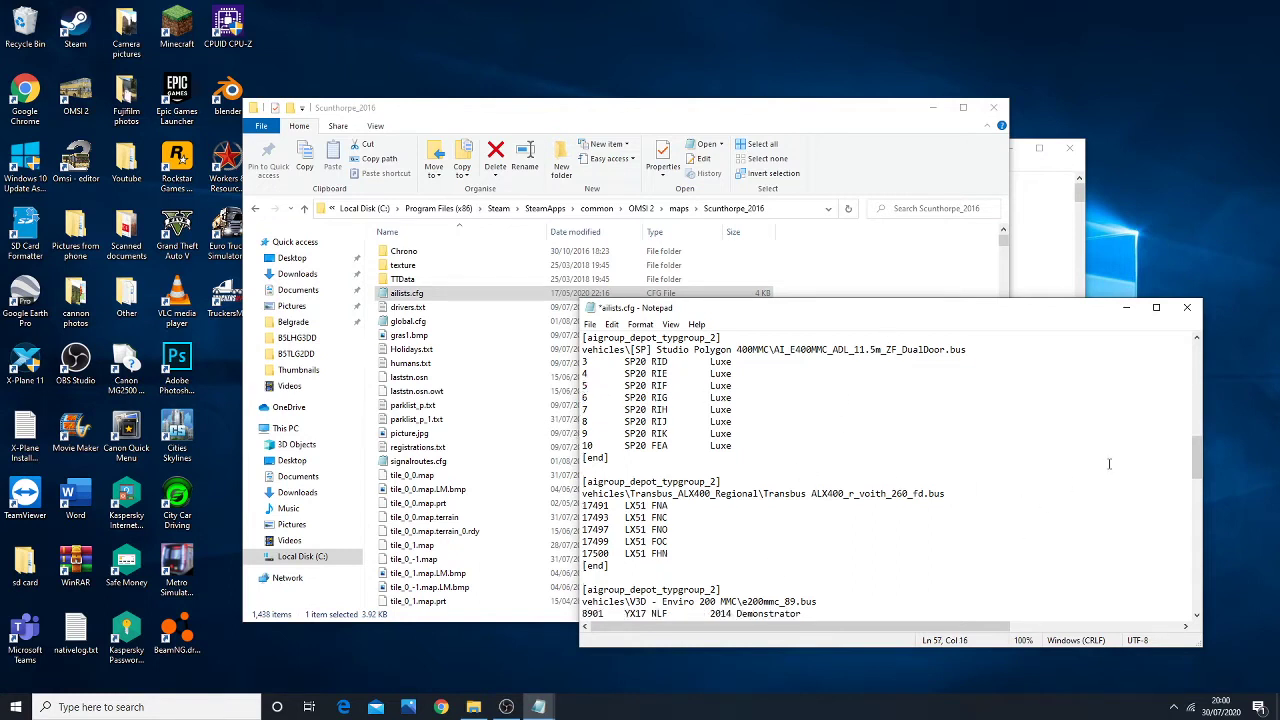
- Examine the [aigroup_depot] header and name lines of the Xpress X19 and Coasthopper 17 depots in ailists.cfg
{"action": "left_click_drag", "start_coordinate": [1200, 470], "coordinate": [1200, 492]}
{"action": "left_click", "coordinate": [636, 398]}
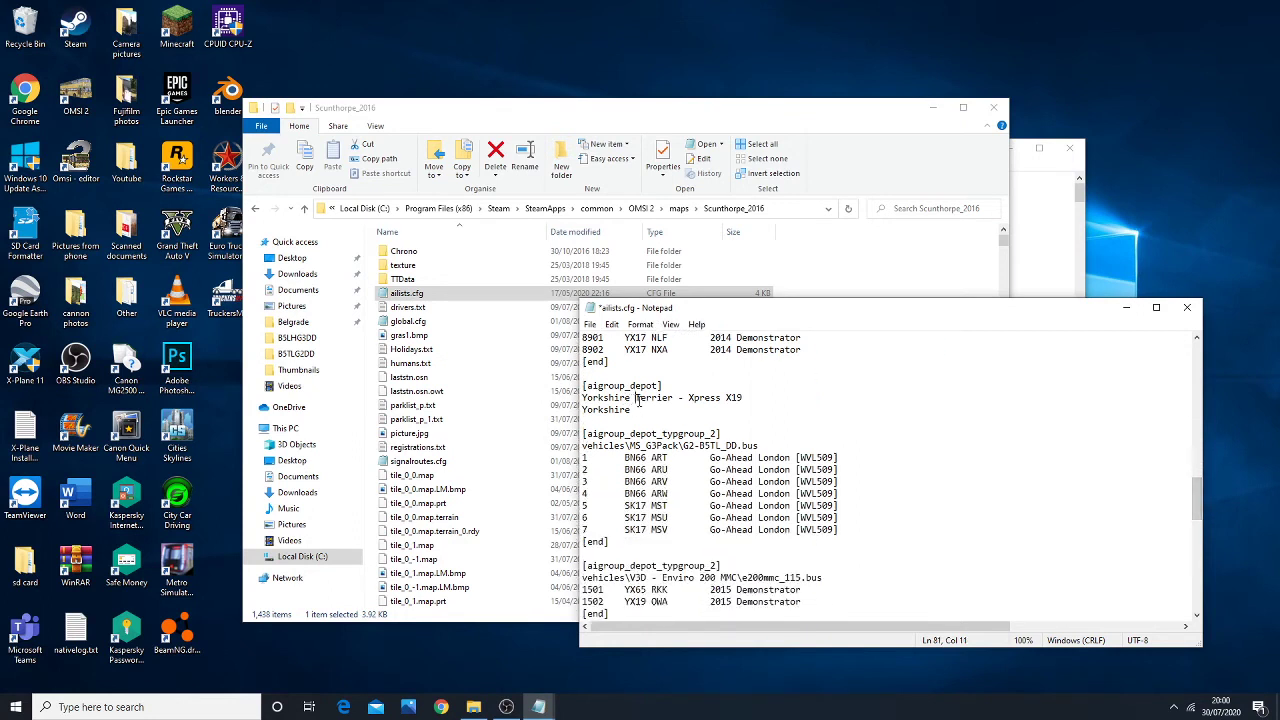
{"action": "left_click", "coordinate": [770, 421]}
{"action": "left_click_drag", "start_coordinate": [744, 398], "coordinate": [682, 398]}
{"action": "left_click", "coordinate": [640, 410]}
{"action": "left_click_drag", "start_coordinate": [1197, 492], "coordinate": [1197, 523]}
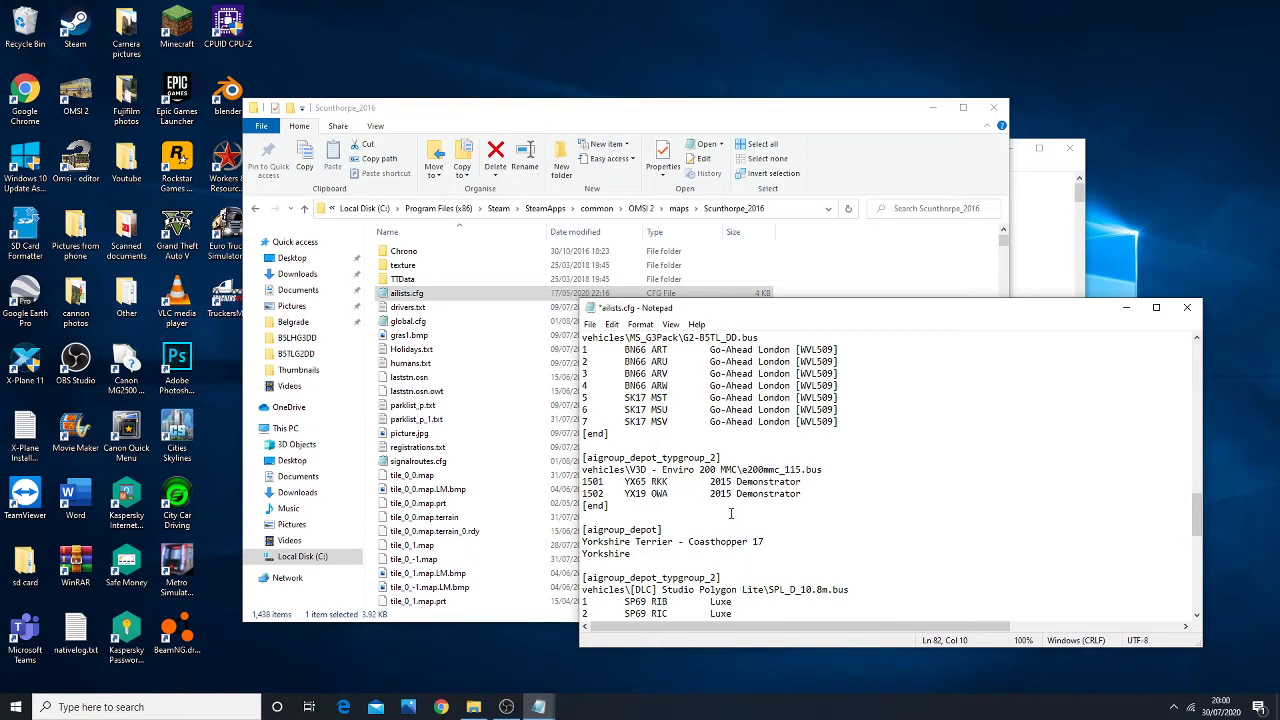
{"action": "left_click_drag", "start_coordinate": [1197, 514], "coordinate": [1197, 540]}
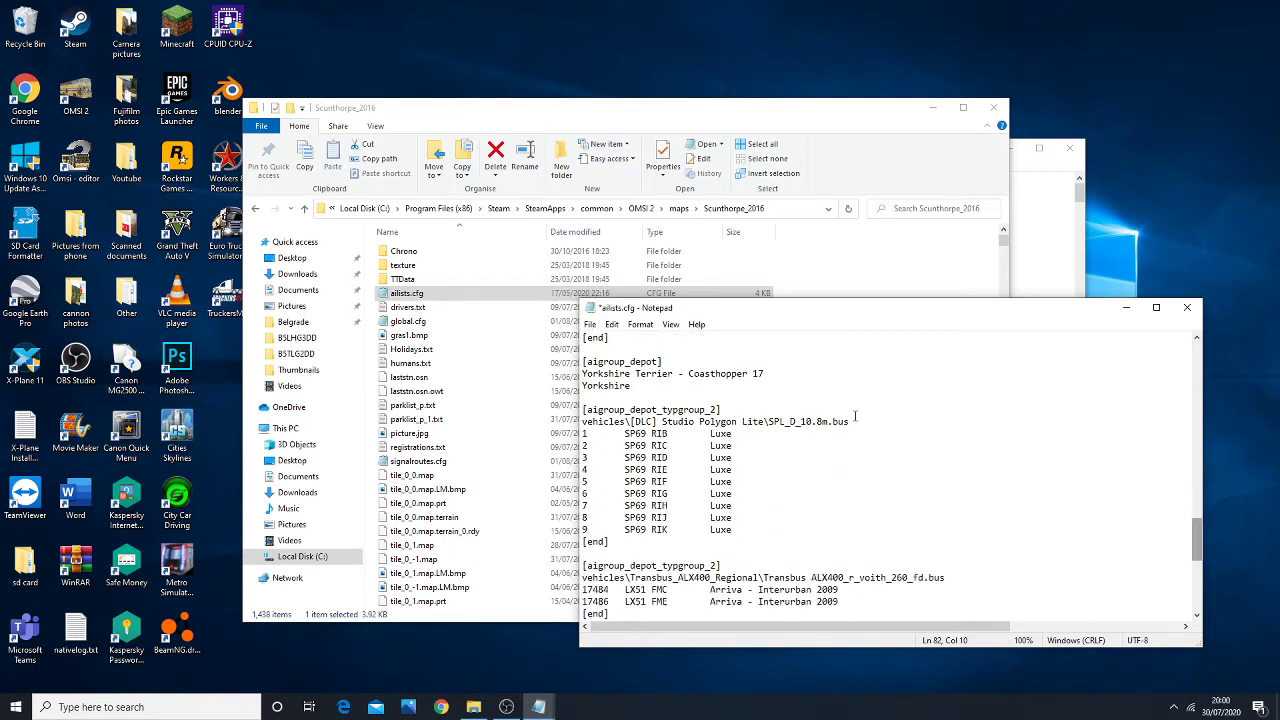
{"action": "left_click_drag", "start_coordinate": [699, 385], "coordinate": [549, 357]}
{"action": "left_click", "coordinate": [777, 382]}
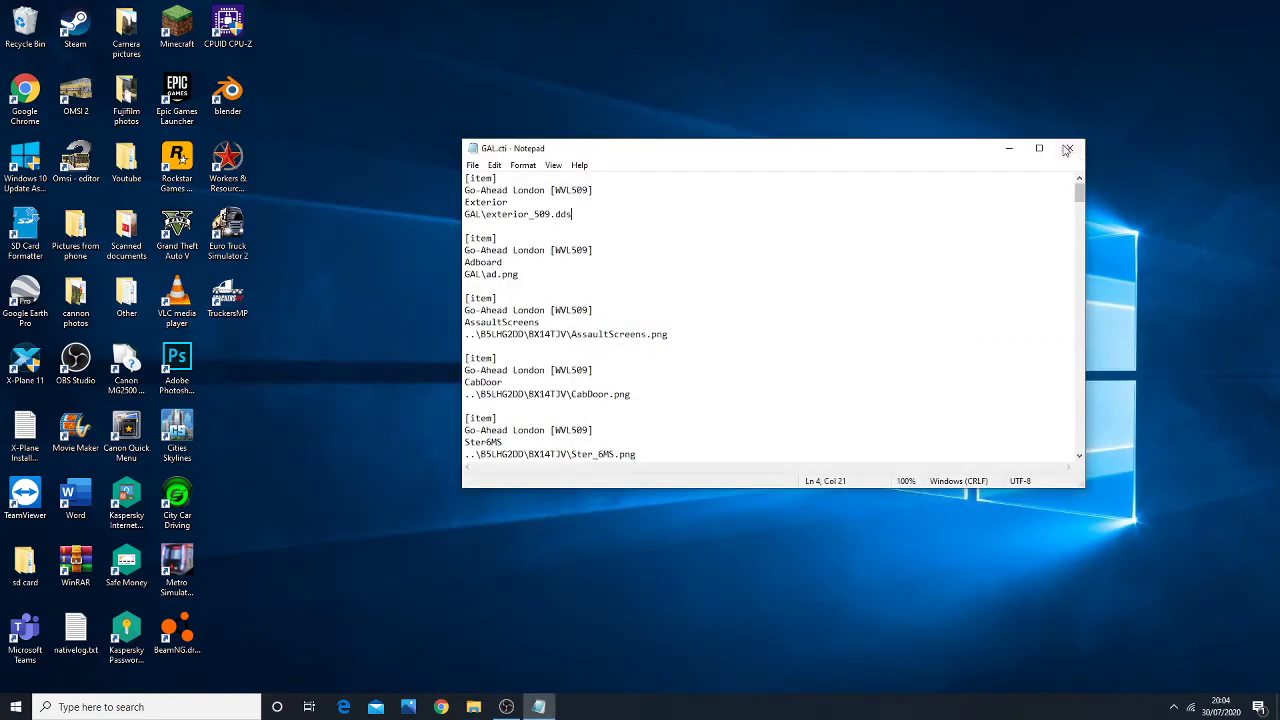
- Close the GAL.cti file and launch OMSI 2, with the game view clear of other windows
{"action": "left_click", "coordinate": [1067, 149]}
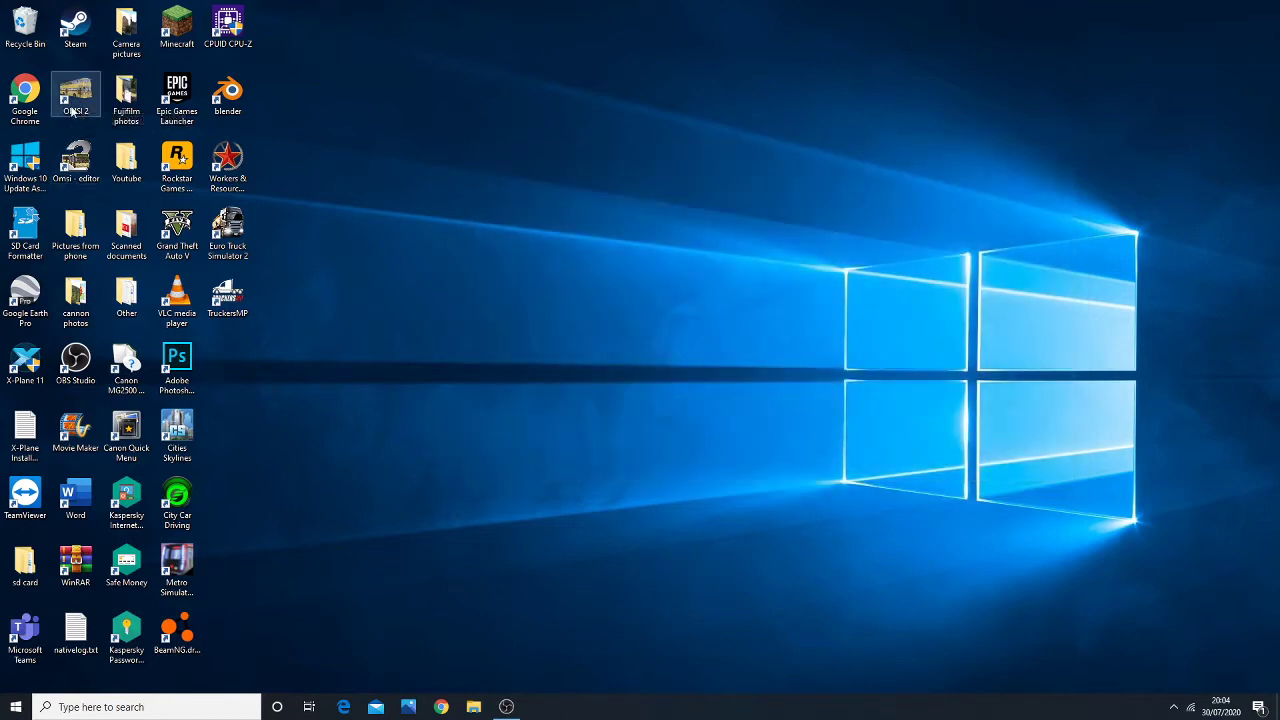
{"action": "left_click", "coordinate": [75, 110]}
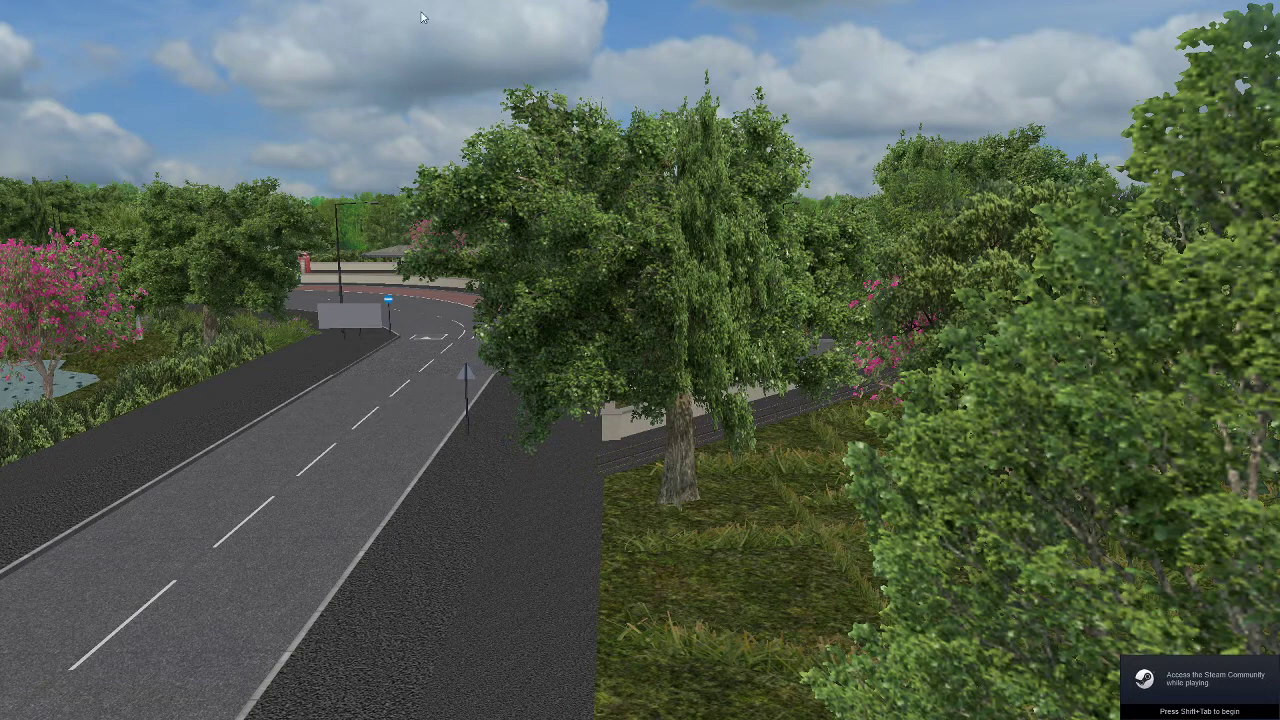
{"action": "key", "text": "alt+Tab"}
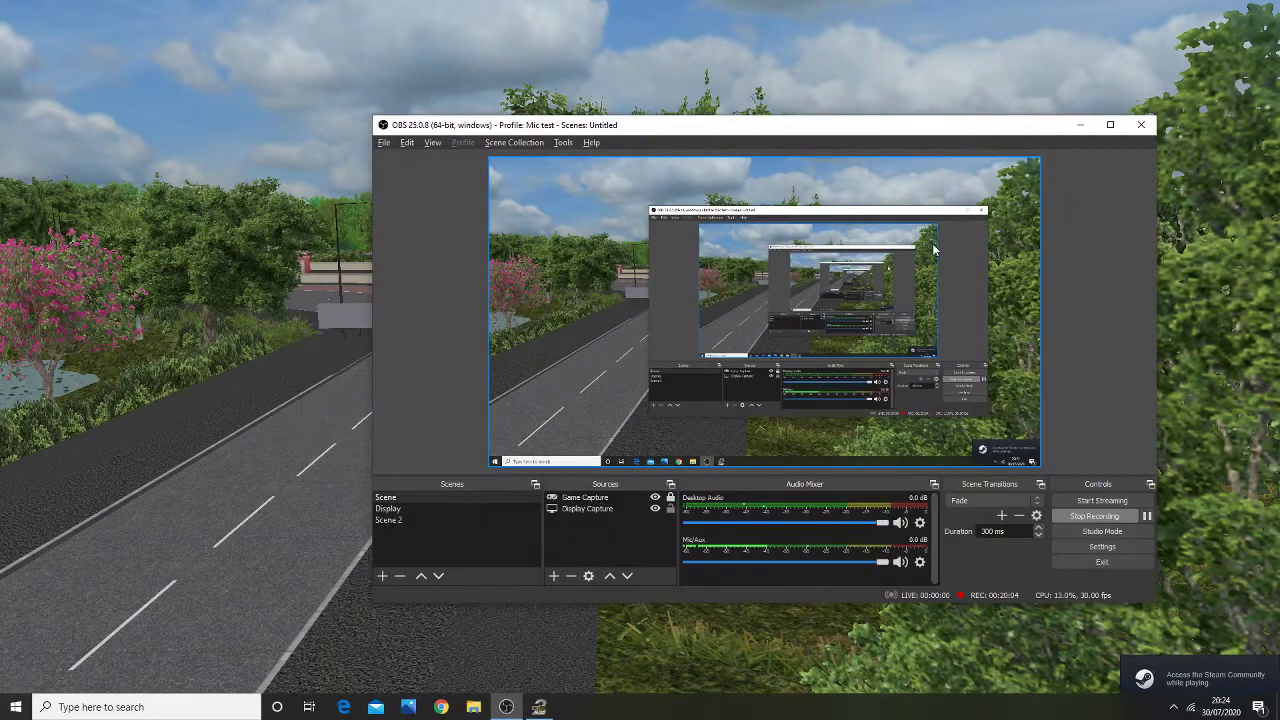
{"action": "left_click", "coordinate": [1080, 125]}
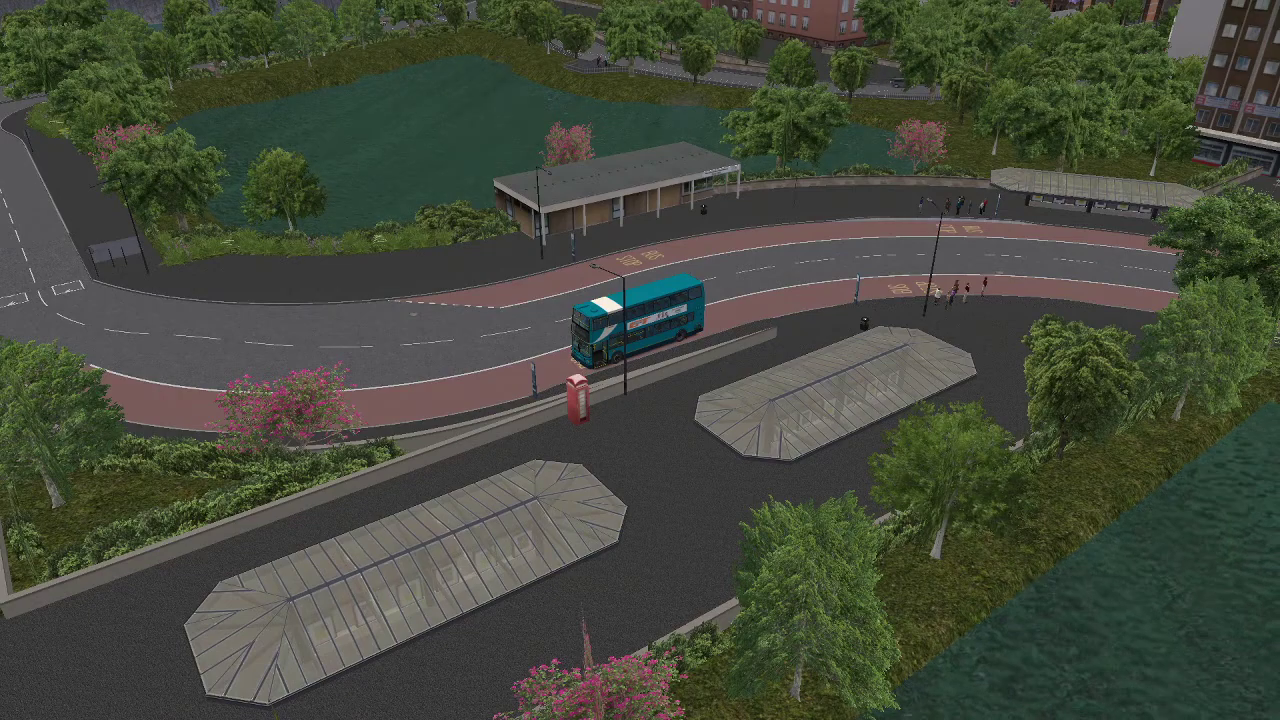
- View the teal double-decker at the bus station from different sides in the OMSI 2 outside view
{"action": "key", "text": "Left"}
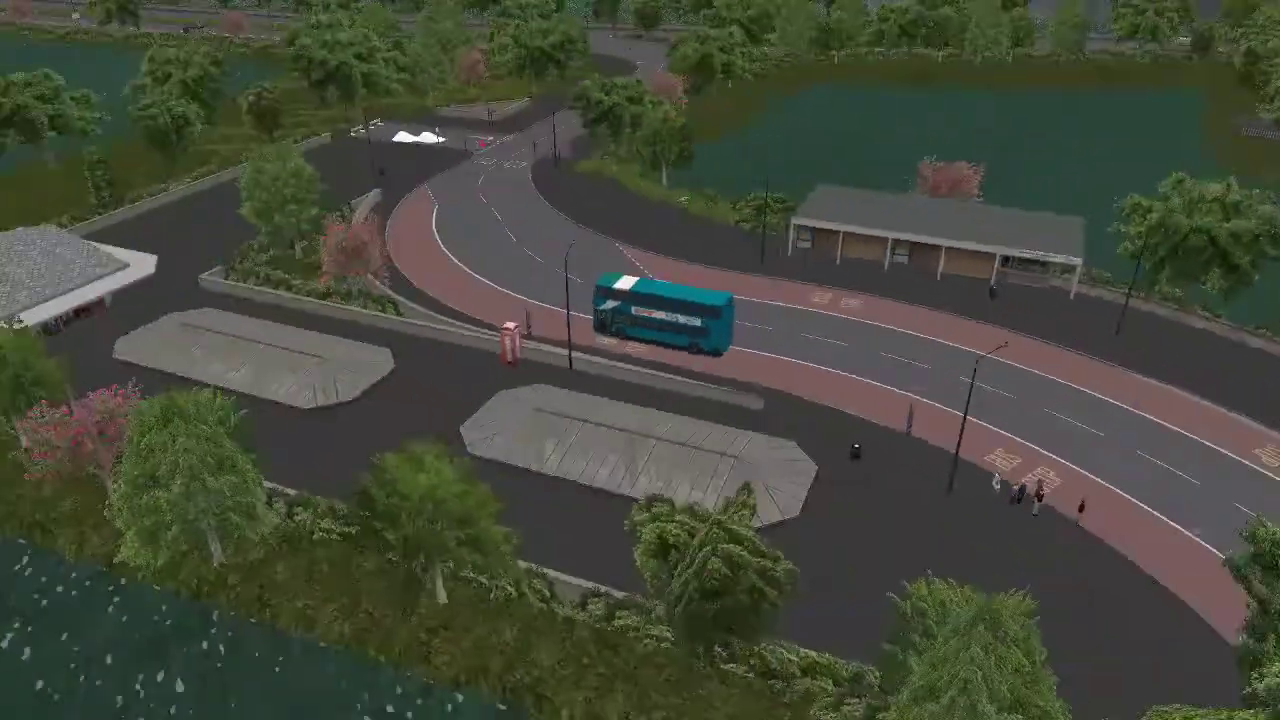
{"action": "key", "text": "Left"}
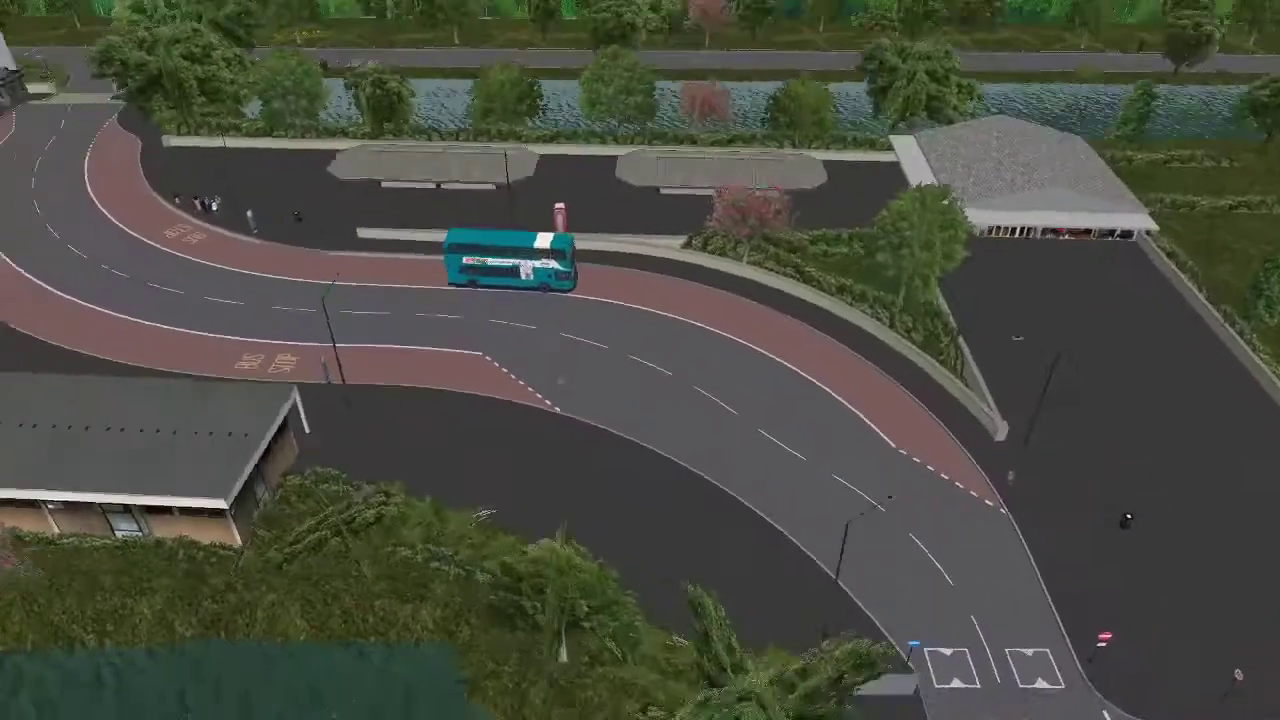